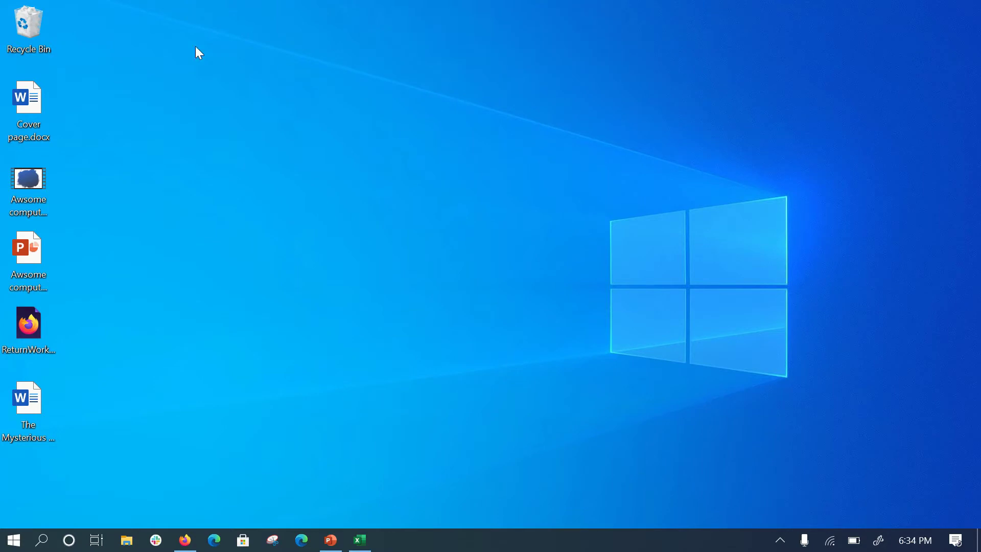
Search the computer for Excel, launch it and maximize its window.
{"action": "right_click", "coordinate": [391, 226]}
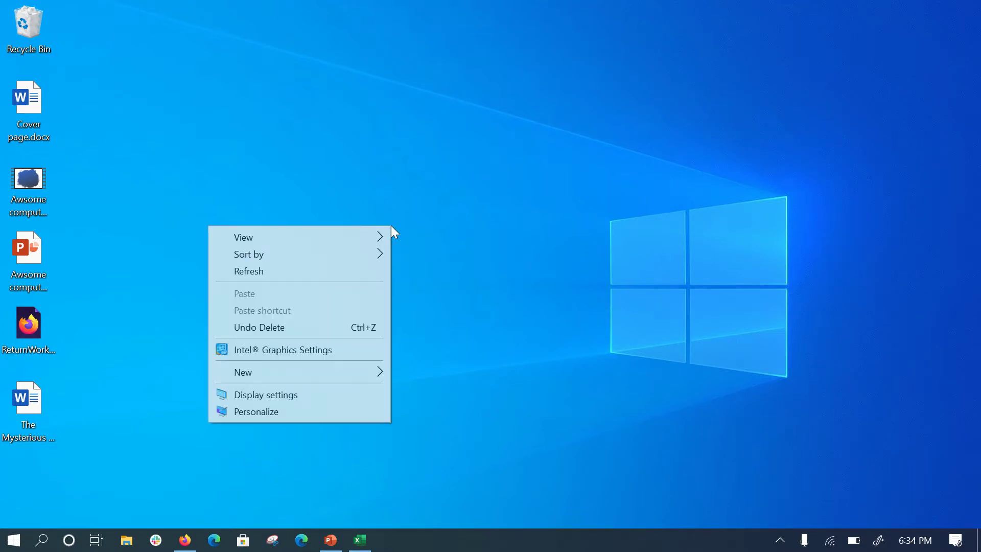
{"action": "mouse_move", "coordinate": [308, 371]}
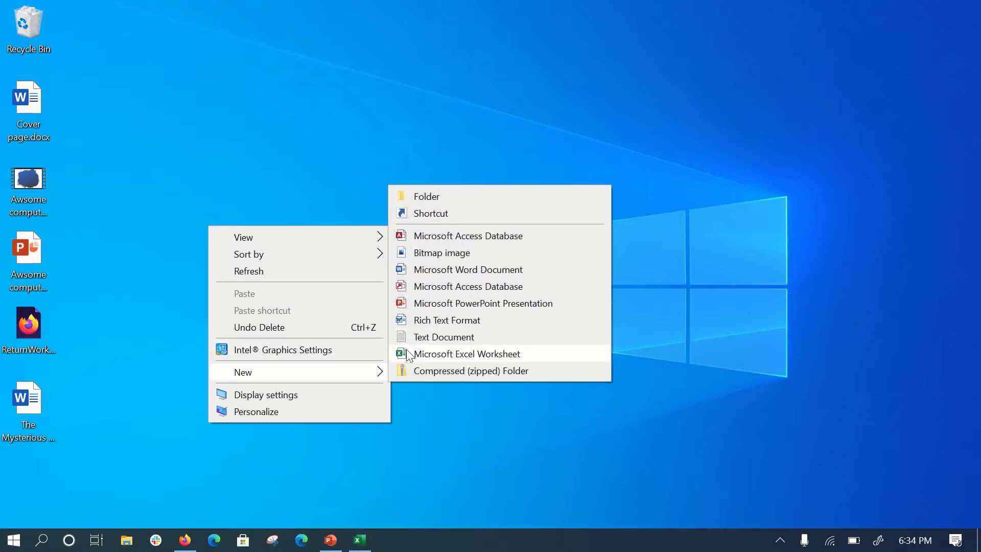
{"action": "left_click", "coordinate": [43, 542]}
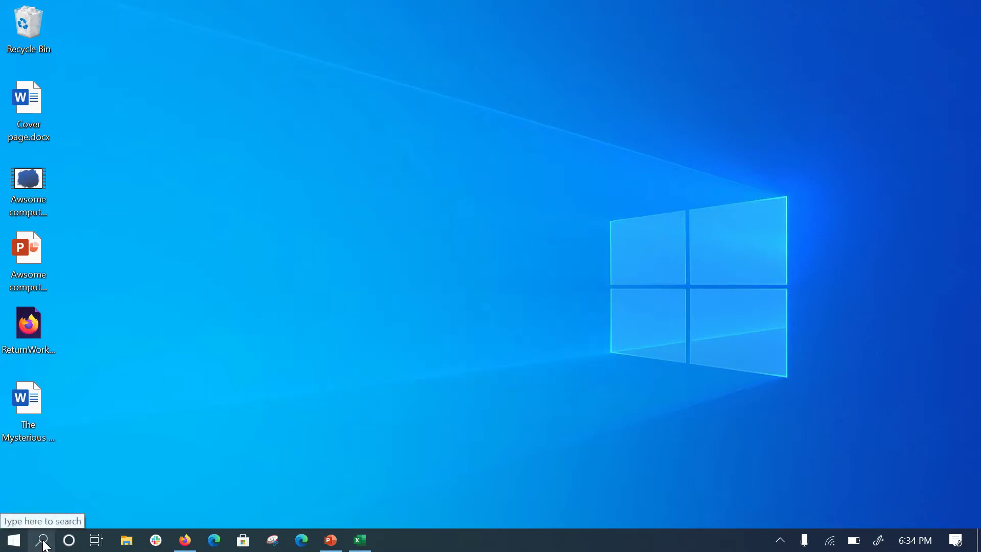
{"action": "type", "text": "excel"}
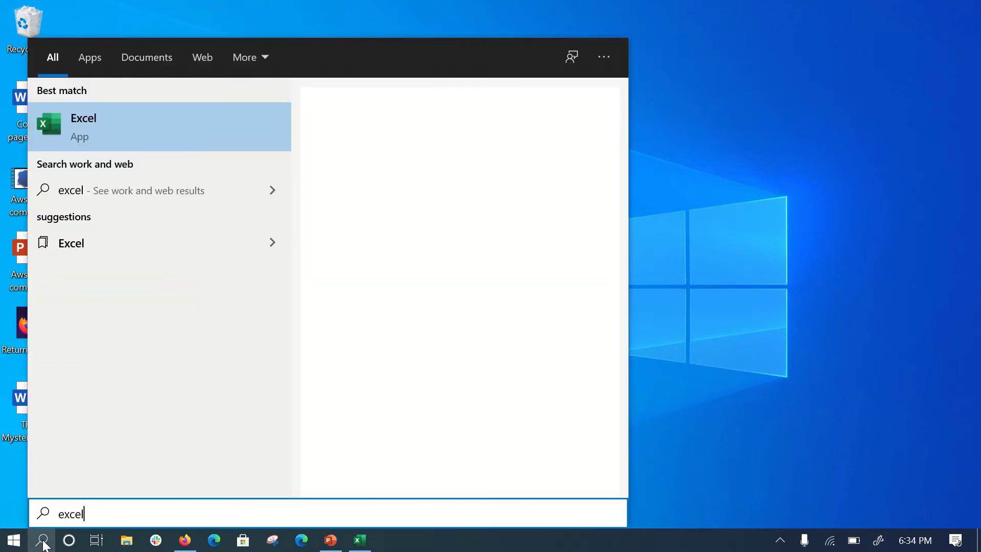
{"action": "key", "text": "BackSpace"}
{"action": "key", "text": "BackSpace"}
{"action": "key", "text": "BackSpace"}
{"action": "key", "text": "BackSpace"}
{"action": "key", "text": "BackSpace"}
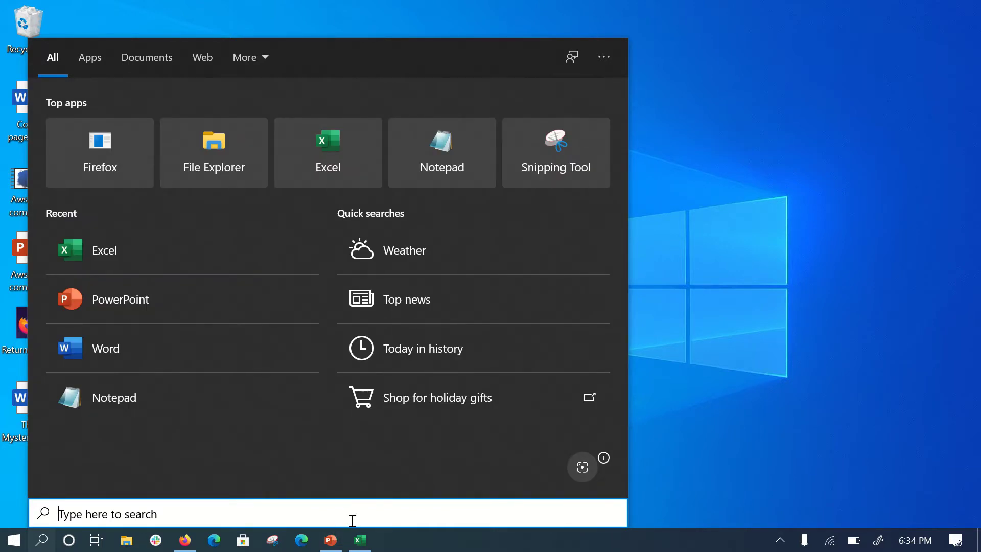
{"action": "type", "text": "excel"}
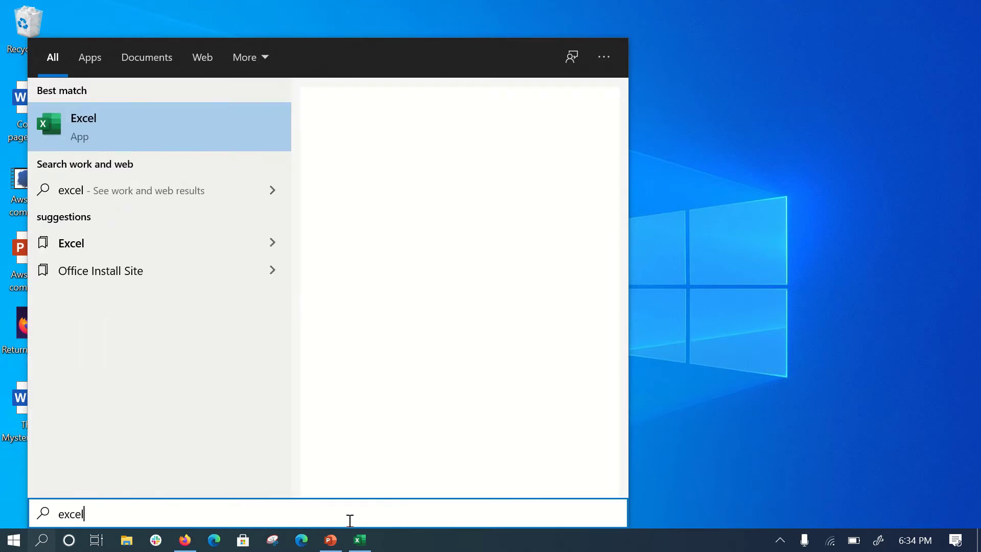
{"action": "left_click", "coordinate": [514, 244]}
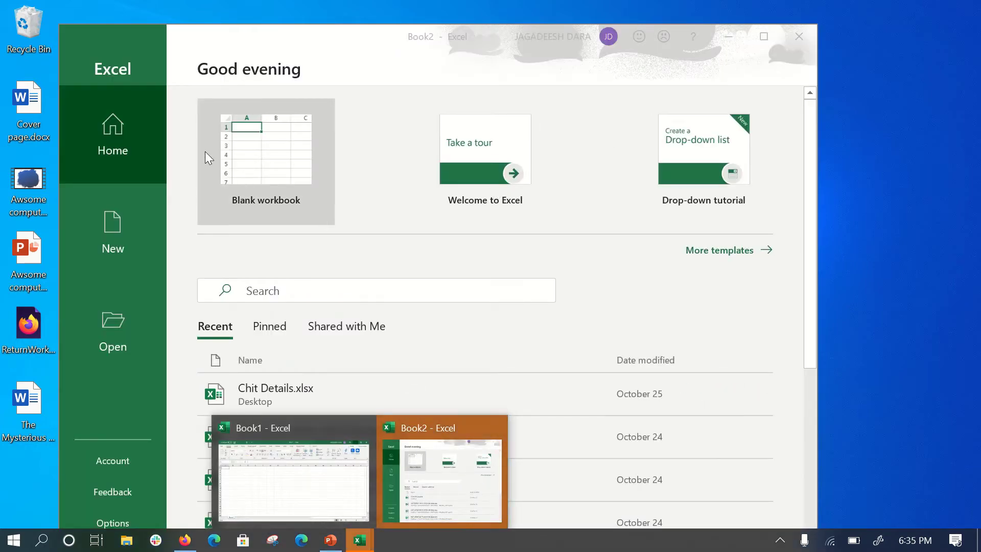
{"action": "left_click", "coordinate": [767, 35]}
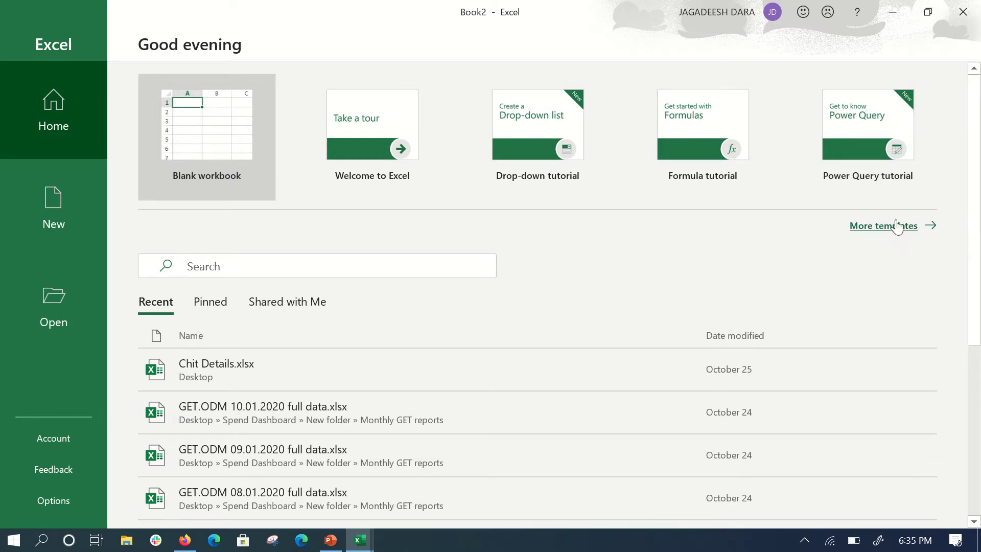
Browse the additional workbook templates and close the Book2 window.
{"action": "left_click", "coordinate": [886, 228]}
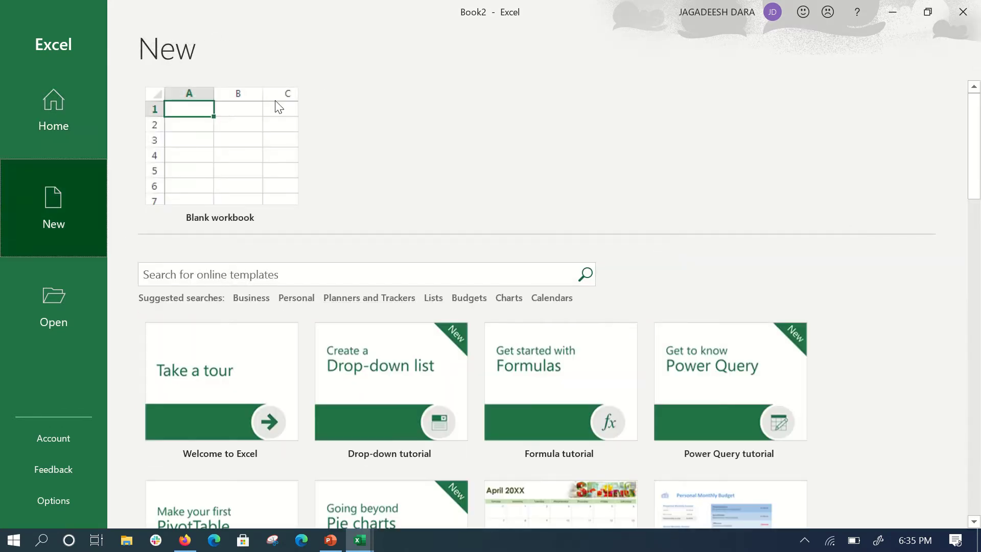
{"action": "scroll", "coordinate": [533, 312], "scroll_direction": "down", "scroll_amount": 8}
{"action": "scroll", "coordinate": [532, 301], "scroll_direction": "up", "scroll_amount": 3}
{"action": "scroll", "coordinate": [322, 155], "scroll_direction": "up", "scroll_amount": 6}
{"action": "left_click", "coordinate": [979, 14]}
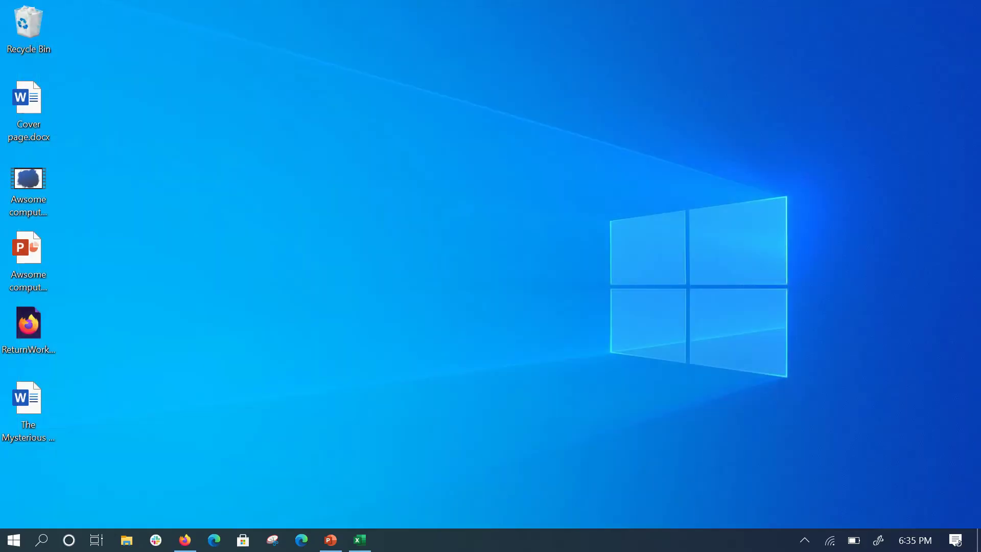
Switch to the open Book1 workbook and extend the selection from cell A1 to the range A1:G21.
{"action": "left_click", "coordinate": [359, 540]}
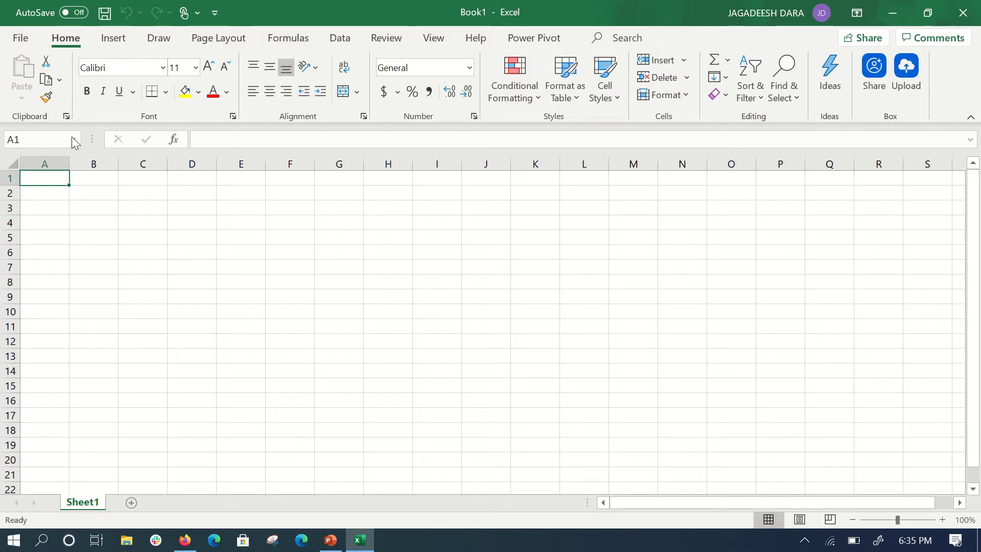
{"action": "left_click_drag", "start_coordinate": [69, 184], "coordinate": [128, 209]}
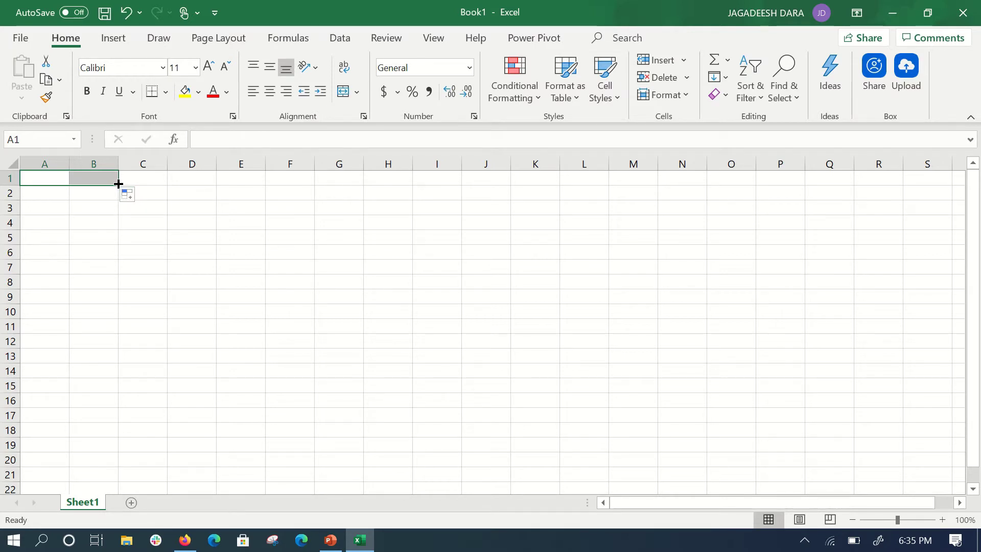
{"action": "mouse_move", "coordinate": [120, 185]}
{"action": "left_mouse_down"}
{"action": "mouse_move", "coordinate": [122, 202]}
{"action": "mouse_move", "coordinate": [210, 224]}
{"action": "mouse_move", "coordinate": [235, 345]}
{"action": "mouse_move", "coordinate": [300, 329]}
{"action": "mouse_move", "coordinate": [304, 370]}
{"action": "mouse_move", "coordinate": [354, 392]}
{"action": "mouse_move", "coordinate": [377, 451]}
{"action": "mouse_move", "coordinate": [412, 449]}
{"action": "mouse_move", "coordinate": [414, 467]}
{"action": "mouse_move", "coordinate": [385, 477]}
{"action": "left_mouse_up"}
{"action": "left_click_drag", "start_coordinate": [117, 482], "coordinate": [361, 483]}
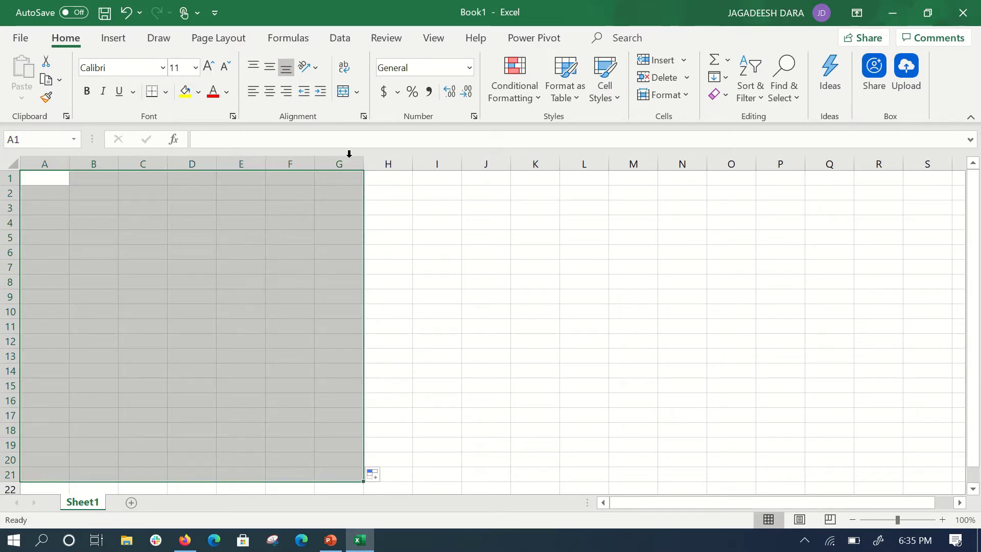
Try Merge & Center on A1:G21, unmerge the range, and set its horizontal alignment to centered.
{"action": "left_click", "coordinate": [343, 92]}
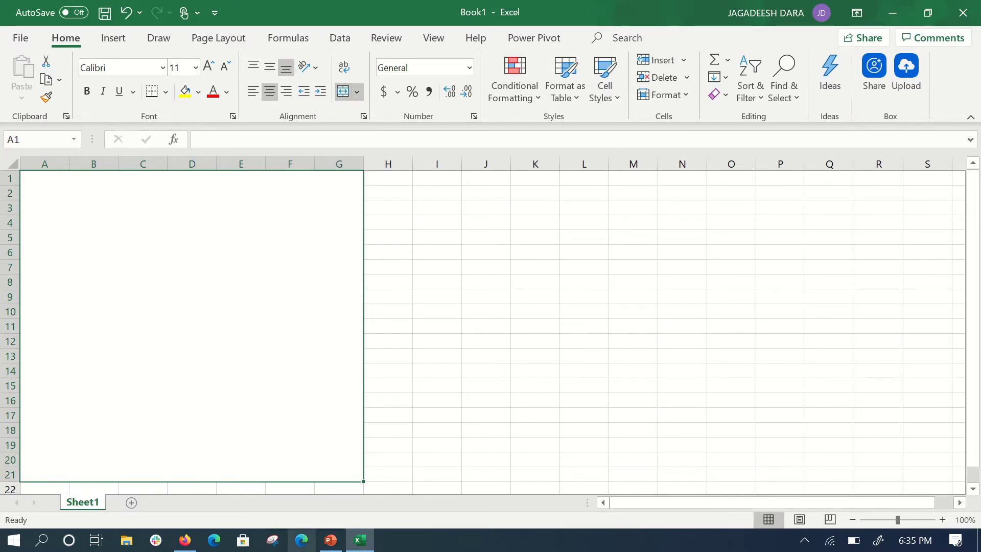
{"action": "left_click", "coordinate": [345, 91]}
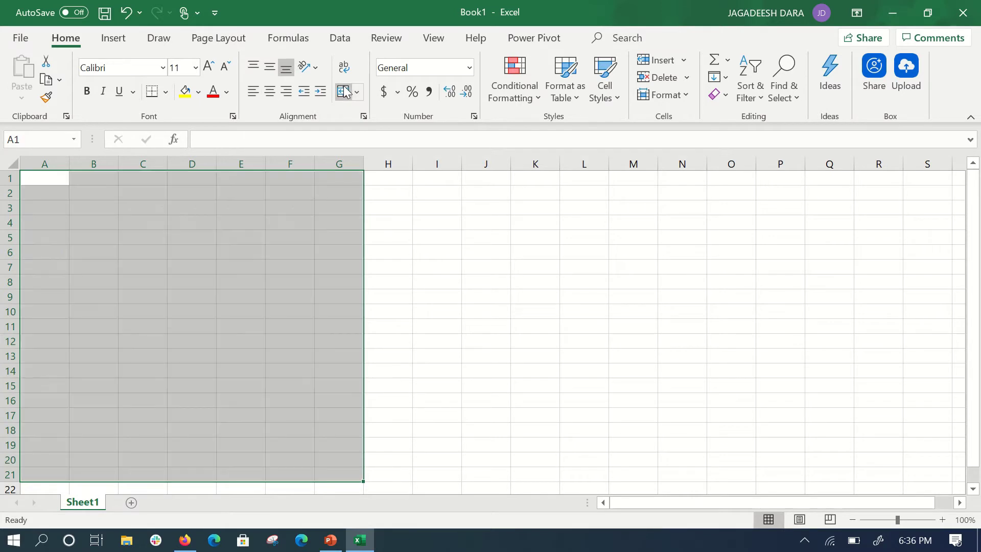
{"action": "left_click", "coordinate": [257, 91]}
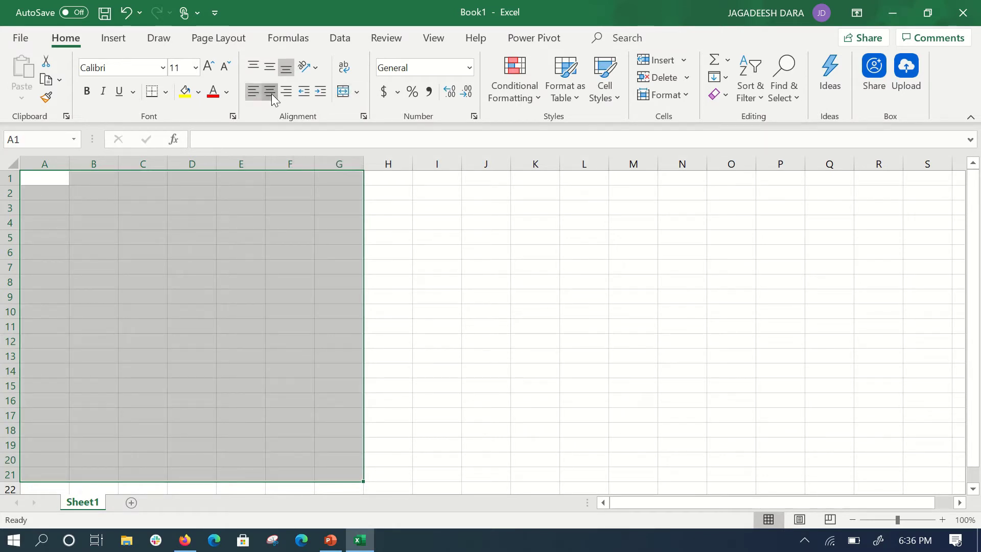
{"action": "left_click", "coordinate": [272, 94]}
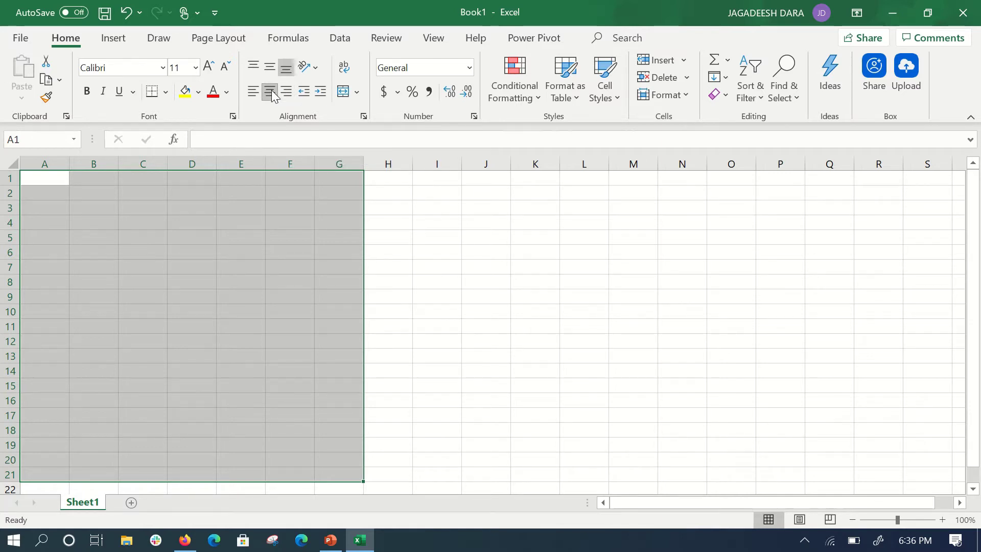
Select cell A1 and widen column A to about two and a half times the default column width.
{"action": "left_click", "coordinate": [75, 209]}
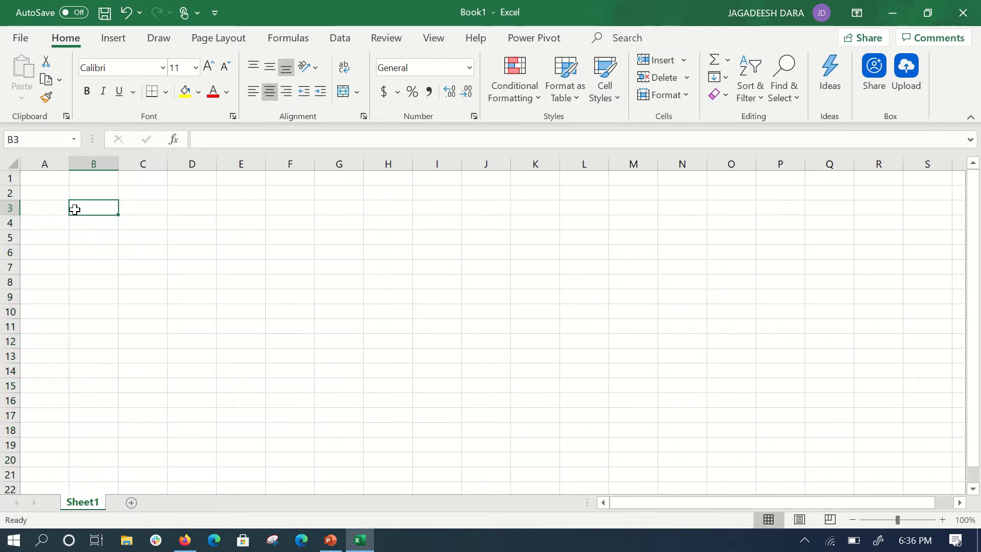
{"action": "left_click", "coordinate": [51, 195]}
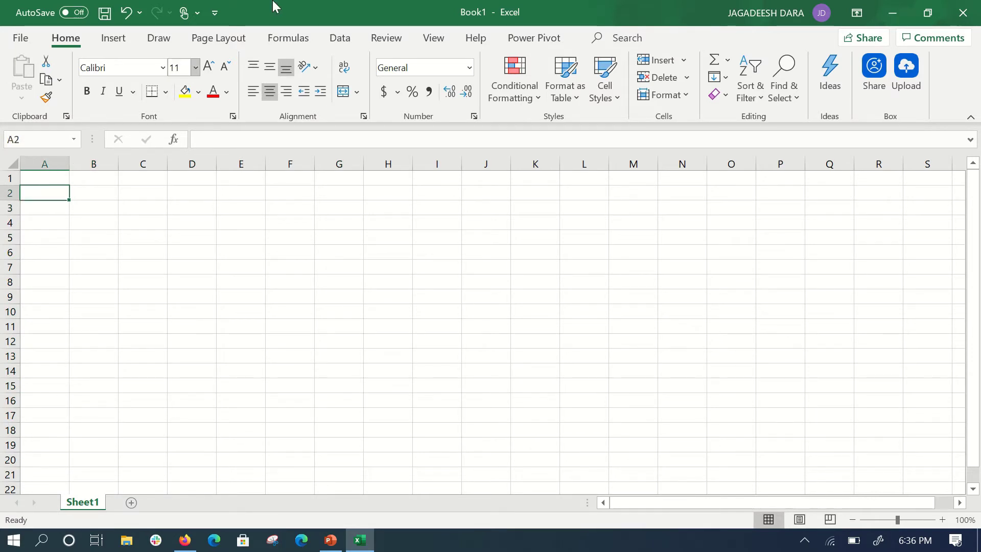
{"action": "mouse_move", "coordinate": [394, 6]}
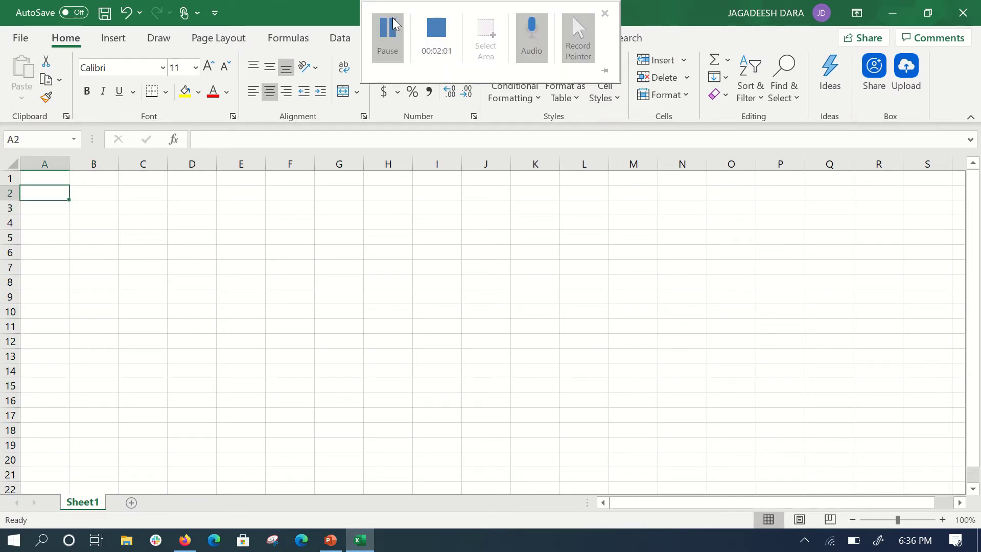
{"action": "left_click", "coordinate": [54, 179]}
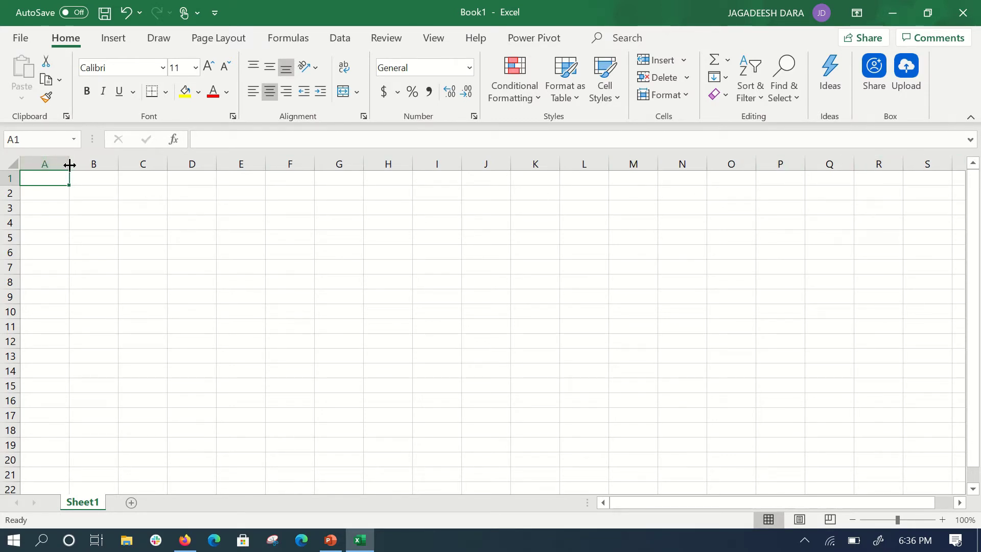
{"action": "left_click_drag", "start_coordinate": [70, 164], "coordinate": [142, 161]}
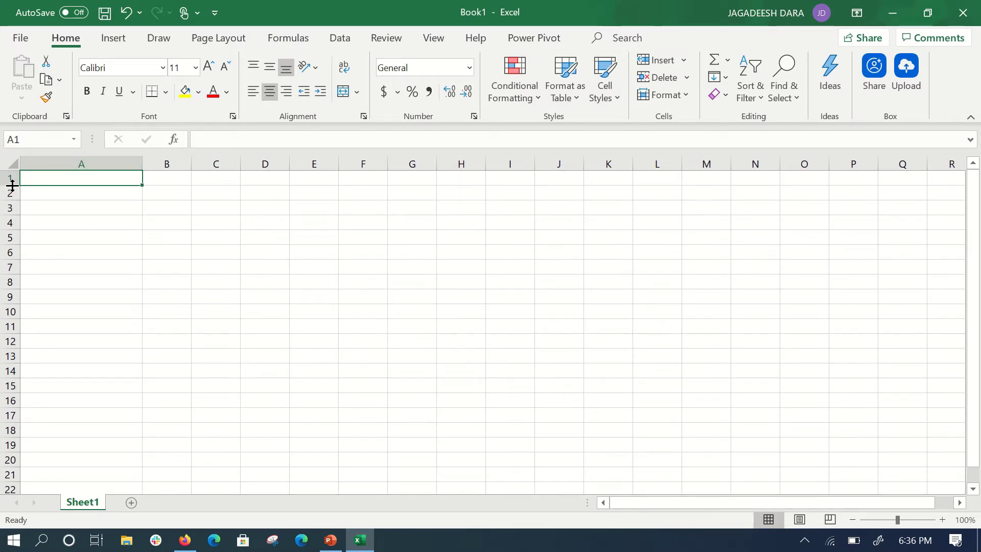
Try increasing the height of row 1 to nearly three rows and undo the height change.
{"action": "left_click_drag", "start_coordinate": [10, 186], "coordinate": [13, 211]}
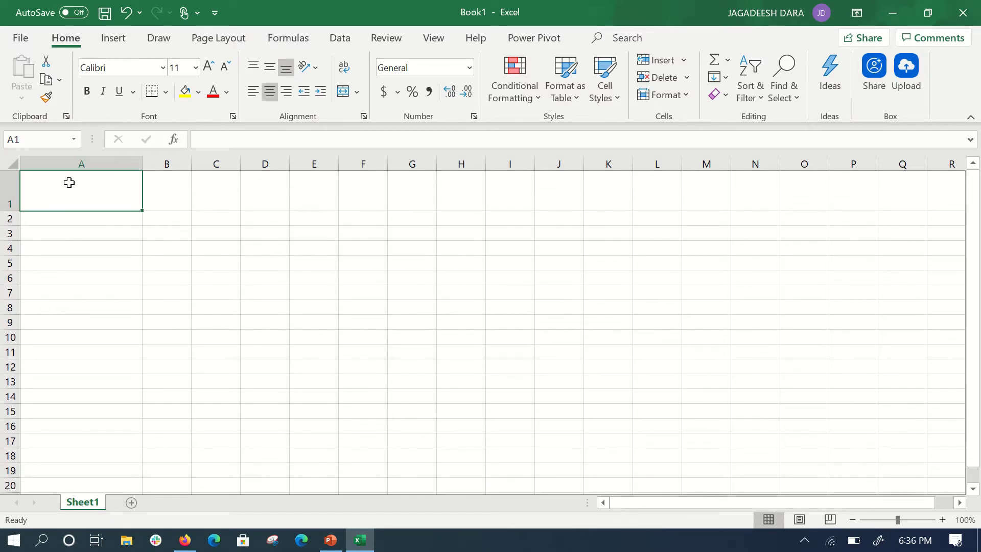
{"action": "left_click", "coordinate": [145, 167]}
{"action": "key", "text": "ctrl+z"}
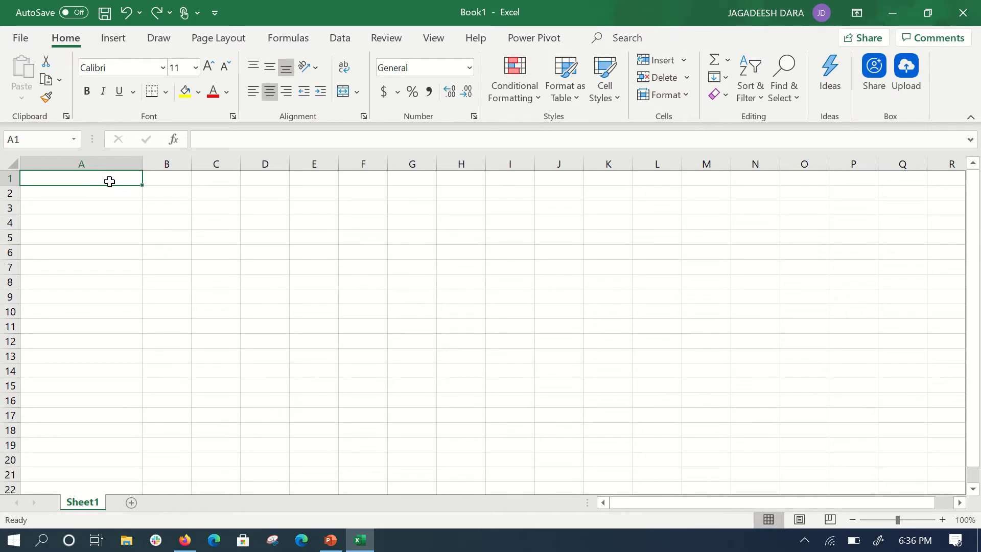
Enter the heading "no of views" in cell A1.
{"action": "type", "text": "no of vo"}
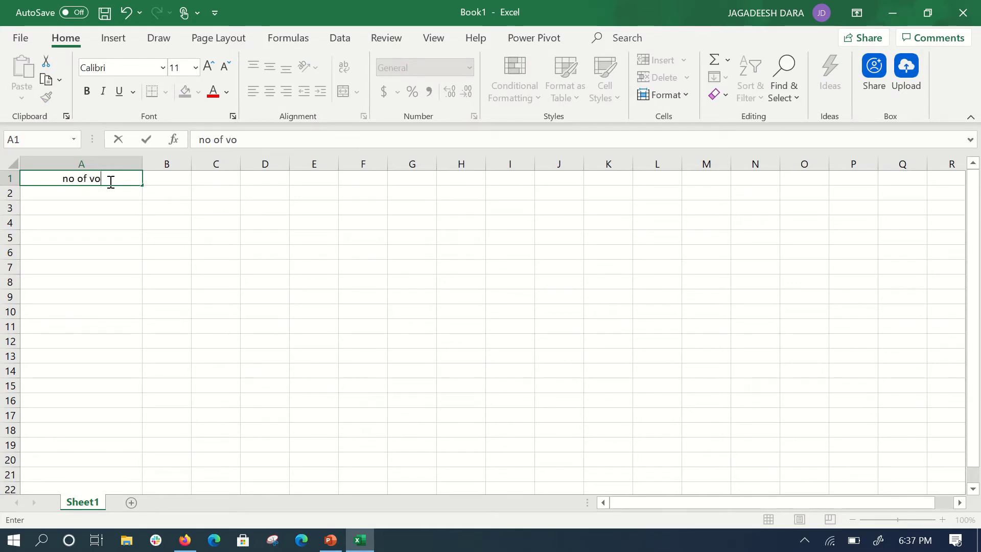
{"action": "key", "text": "BackSpace"}
{"action": "type", "text": "iews"}
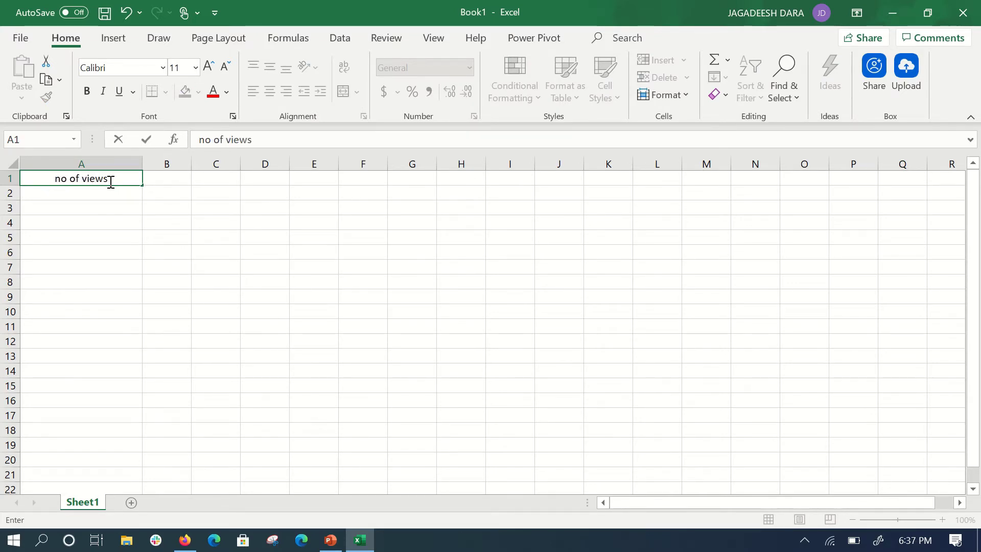
{"action": "key", "text": "Return"}
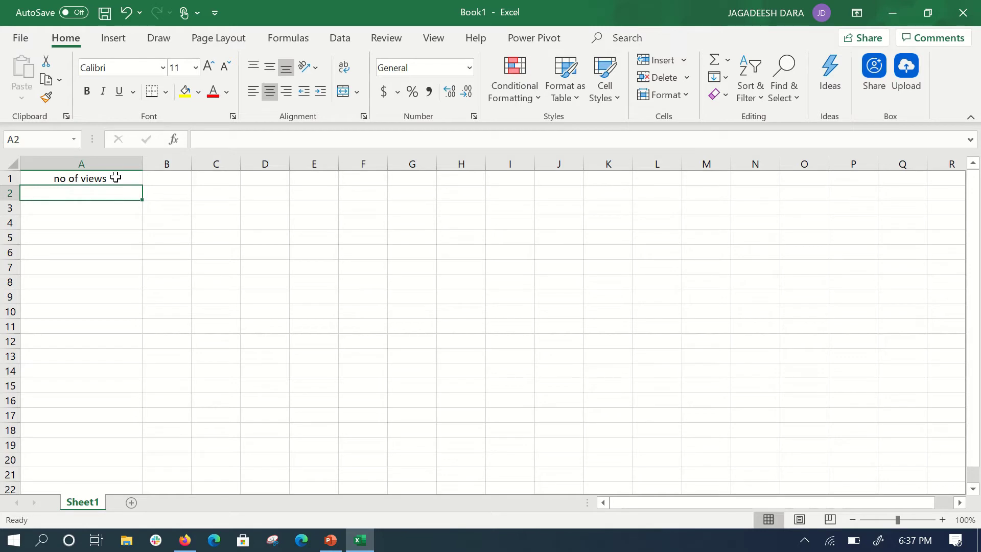
Leave cell A2 empty and widen column A further to about four and a half default column widths.
{"action": "type", "text": "h"}
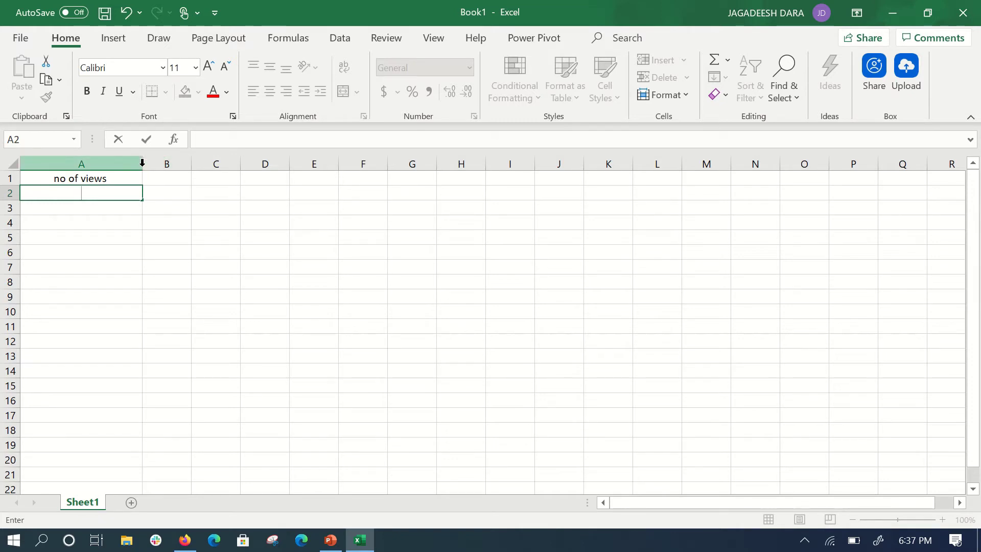
{"action": "left_click", "coordinate": [215, 296]}
{"action": "left_click_drag", "start_coordinate": [143, 168], "coordinate": [240, 175]}
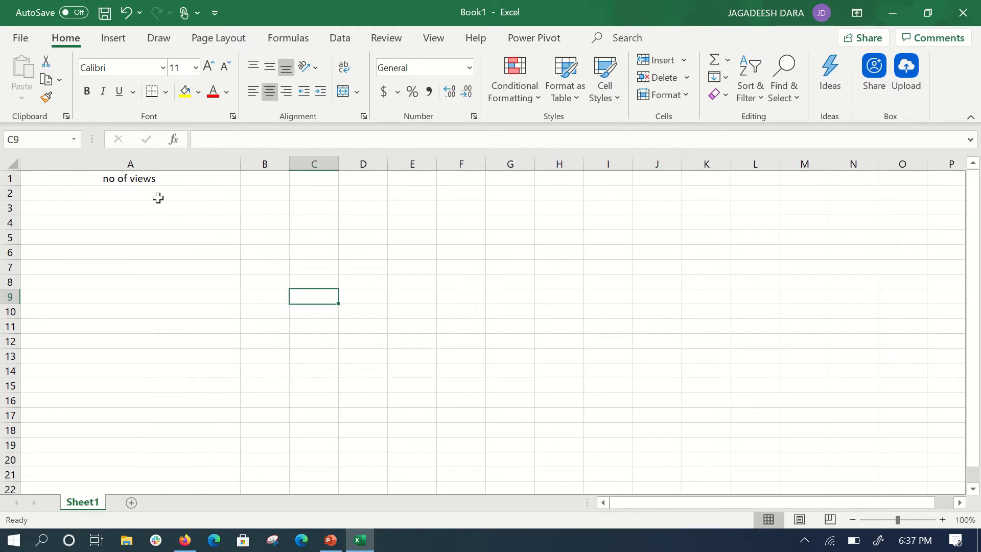
Replace the heading in cell A1 with "name of the video".
{"action": "left_click", "coordinate": [179, 181]}
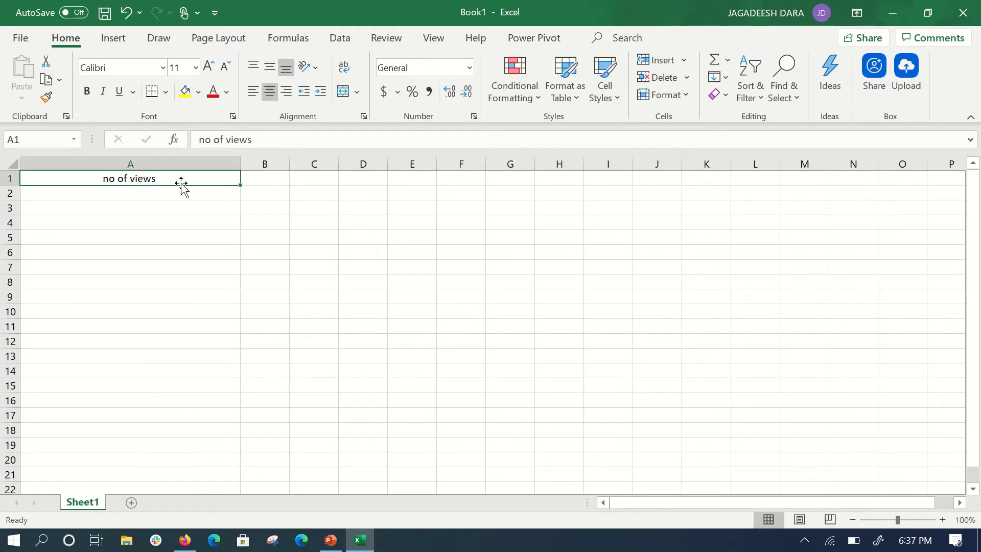
{"action": "key", "text": "BackSpace"}
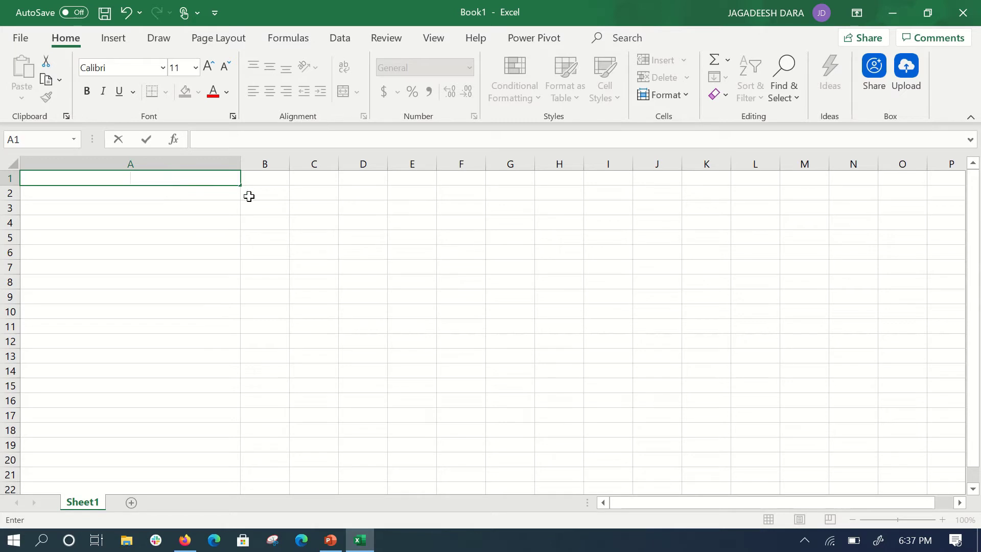
{"action": "left_click", "coordinate": [224, 135]}
{"action": "type", "text": "aman"}
{"action": "key", "text": "BackSpace"}
{"action": "key", "text": "BackSpace"}
{"action": "key", "text": "BackSpace"}
{"action": "key", "text": "BackSpace"}
{"action": "key", "text": "BackSpace"}
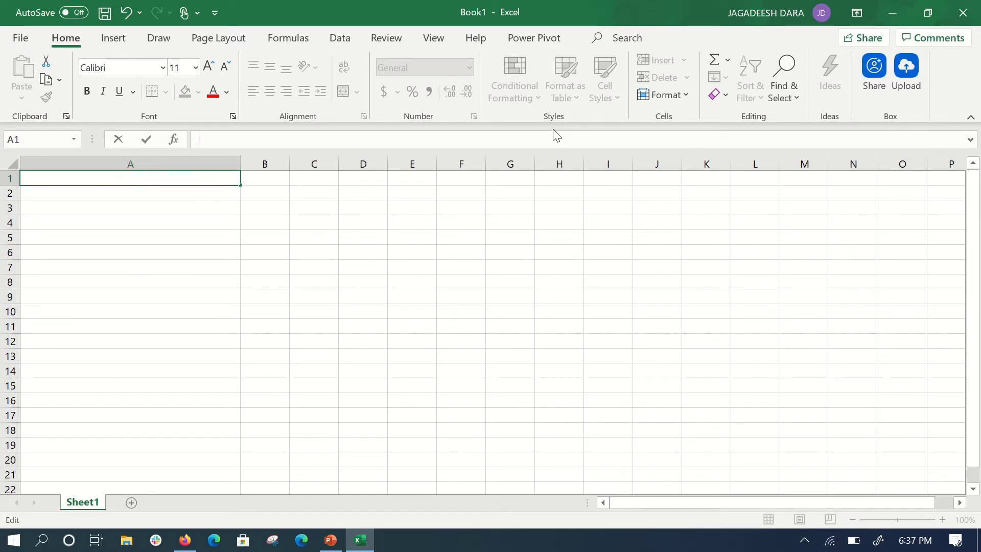
{"action": "type", "text": "name of the"}
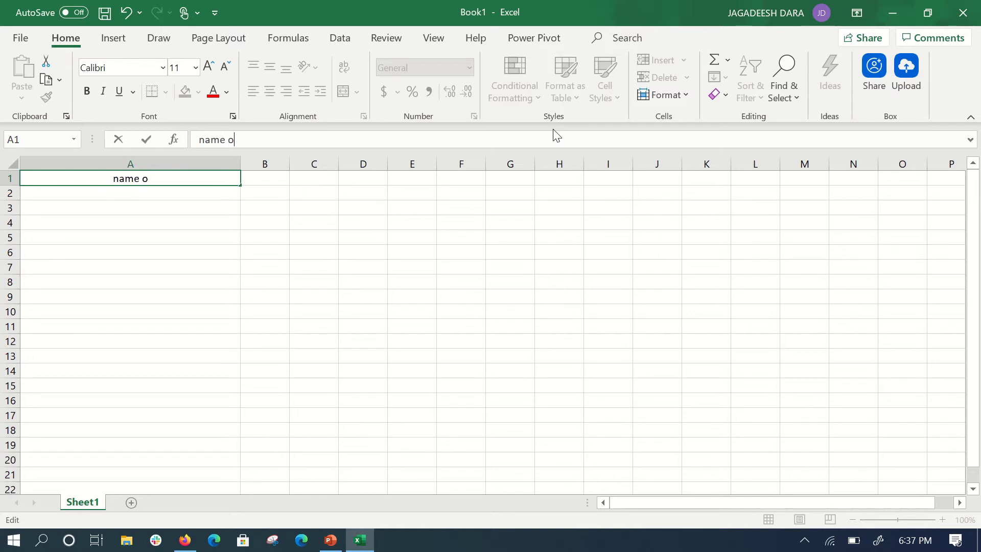
{"action": "type", "text": "vidoe"}
{"action": "key", "text": "BackSpace"}
{"action": "key", "text": "BackSpace"}
{"action": "type", "text": "eo"}
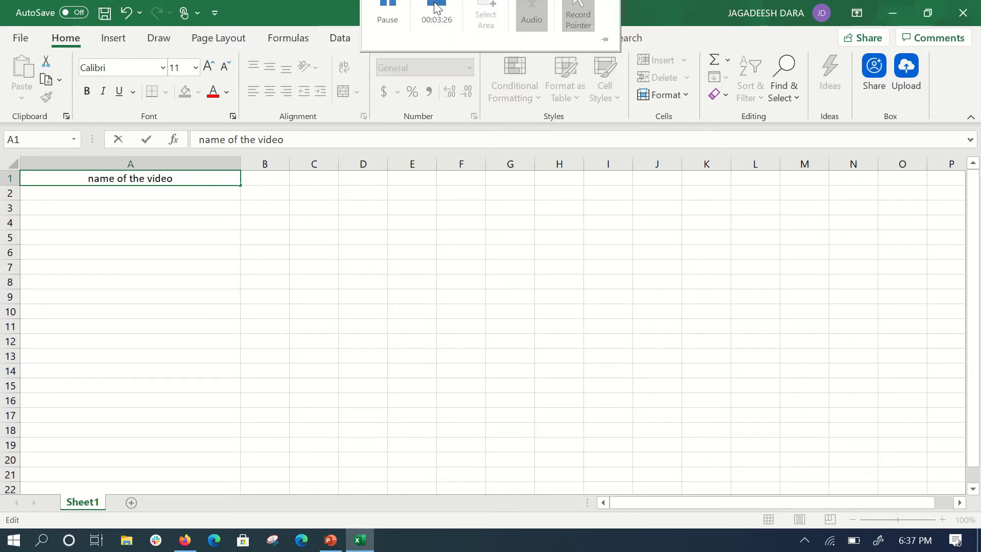
{"action": "left_click", "coordinate": [125, 193]}
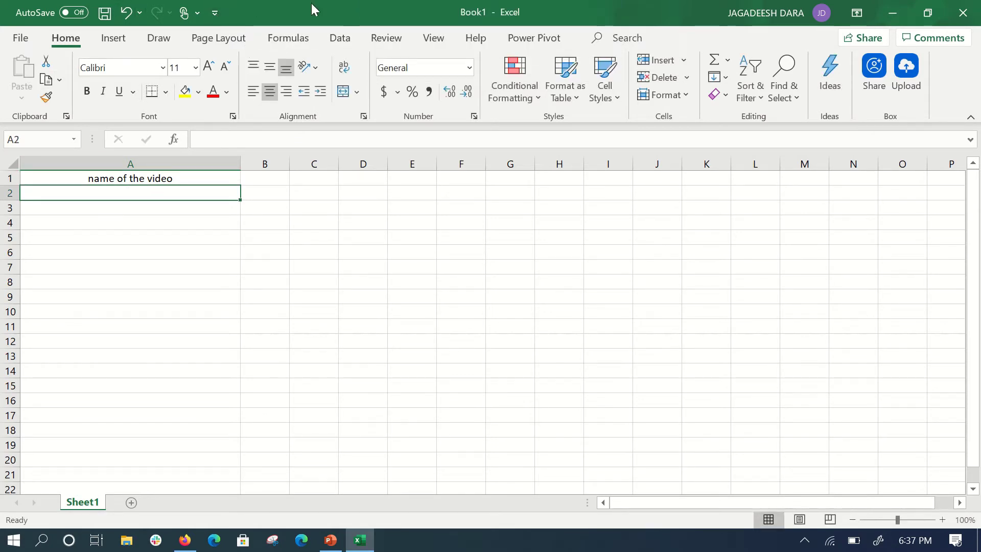
Enter the video title "how to dide in excel" in cell A3.
{"action": "left_click", "coordinate": [388, 27]}
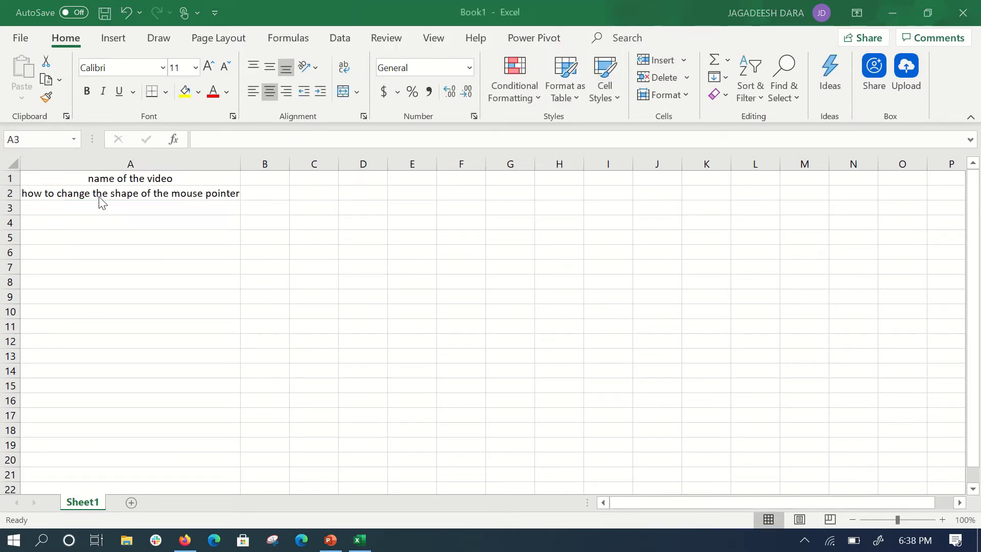
{"action": "left_click", "coordinate": [217, 207]}
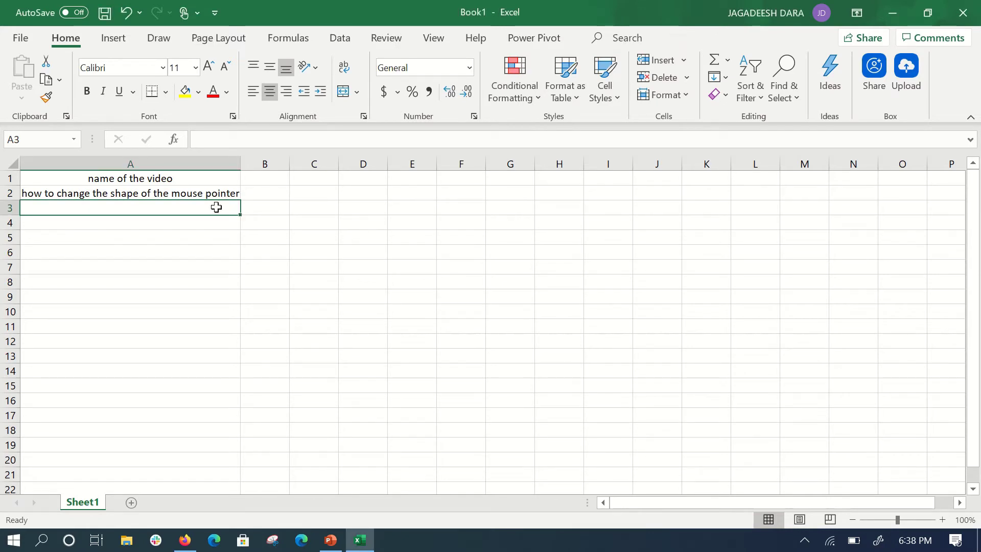
{"action": "type", "text": "how "}
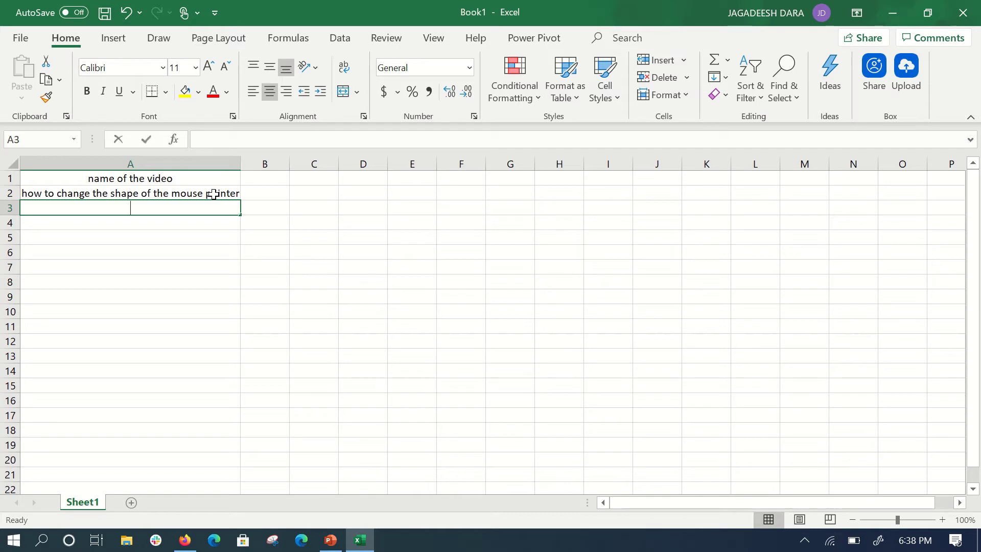
{"action": "type", "text": "to "}
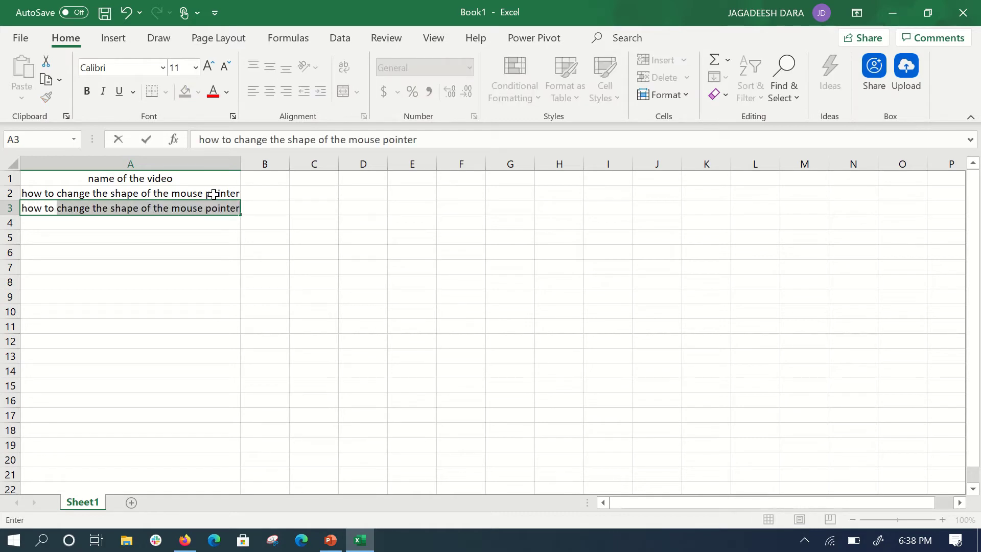
{"action": "type", "text": "dide in excel"}
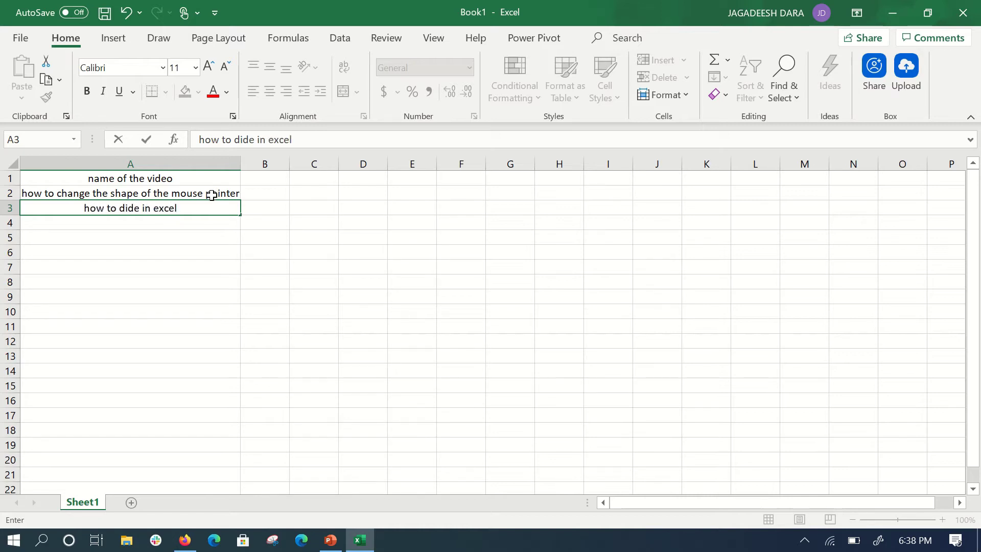
{"action": "key", "text": "Return"}
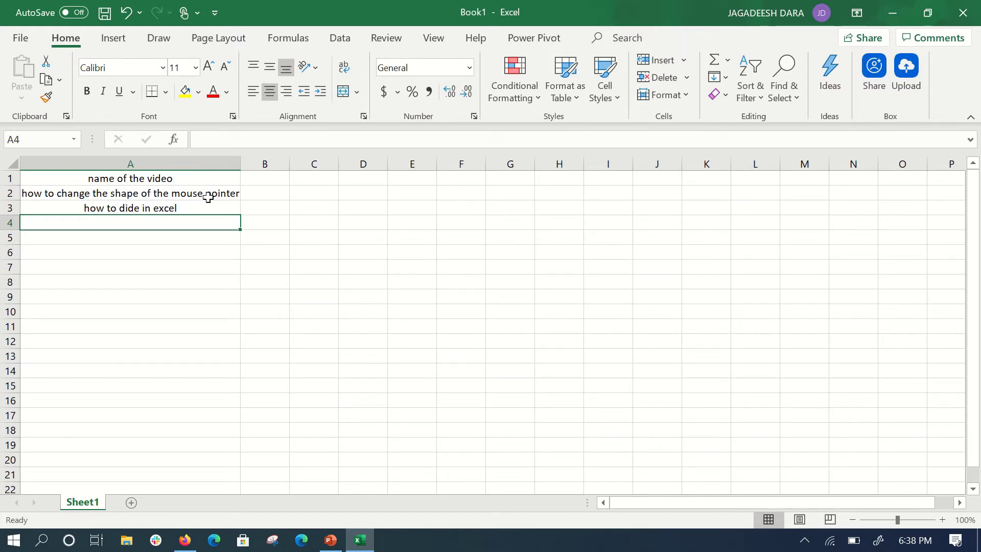
Correct the misspelled word in cell A3 so the title reads "how to divide in excel".
{"action": "left_click", "coordinate": [169, 206]}
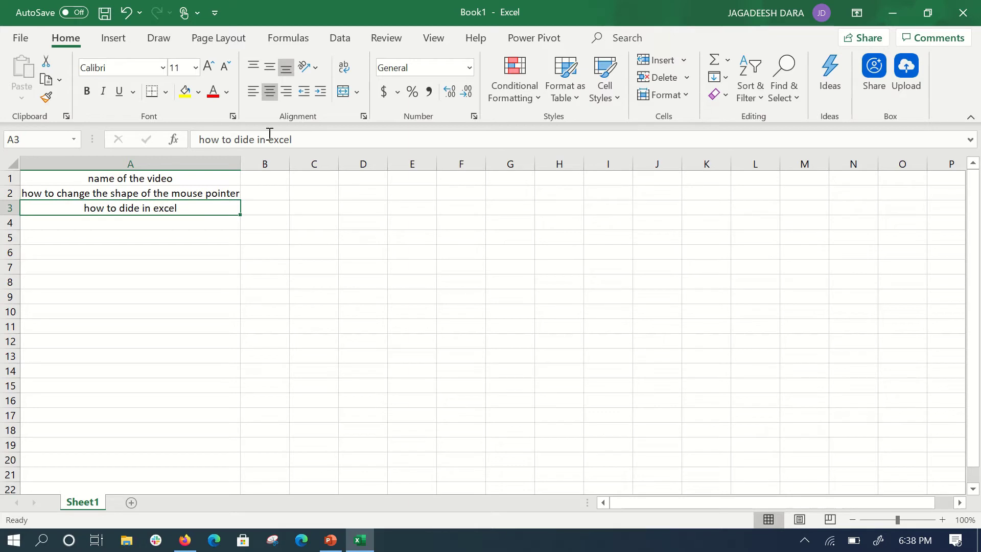
{"action": "left_click", "coordinate": [250, 139]}
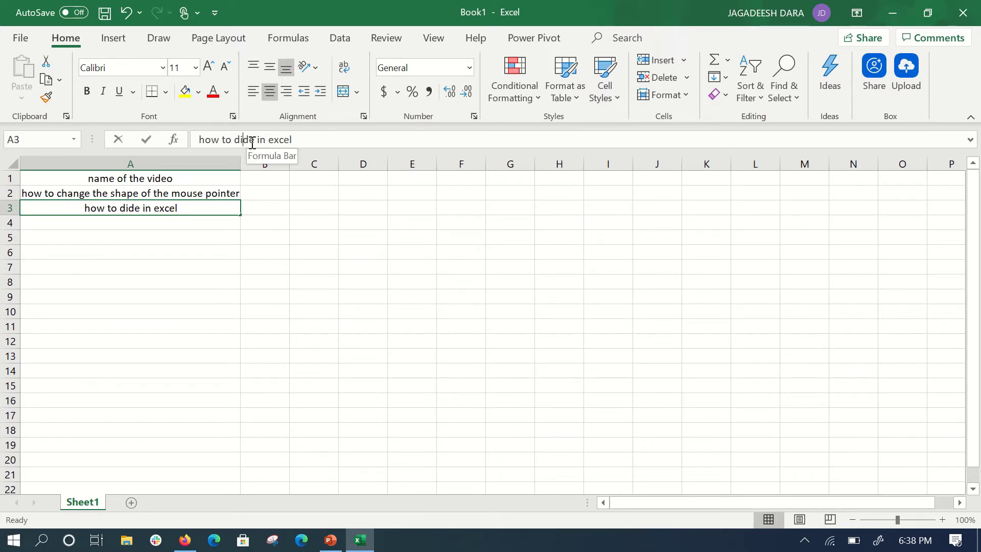
{"action": "type", "text": "vi"}
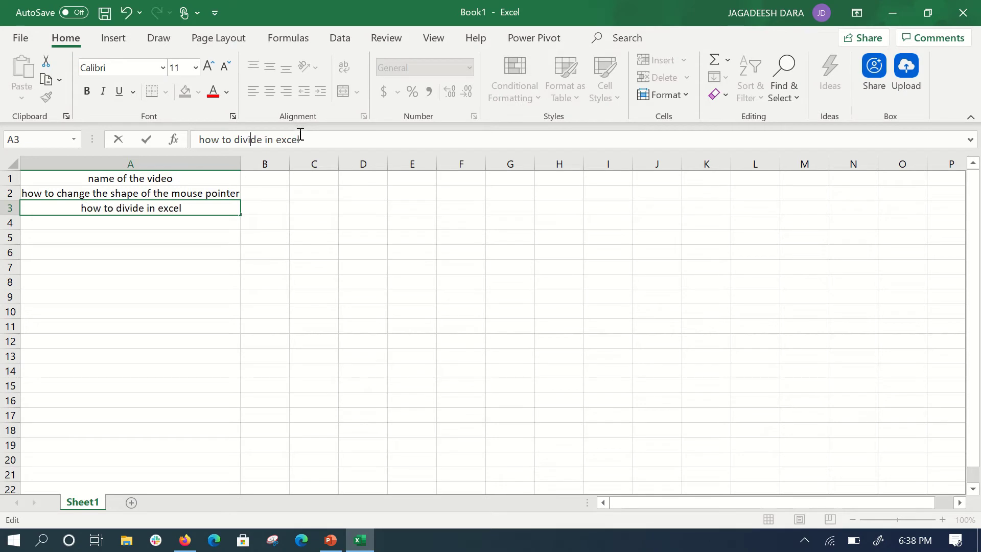
{"action": "left_click", "coordinate": [194, 218]}
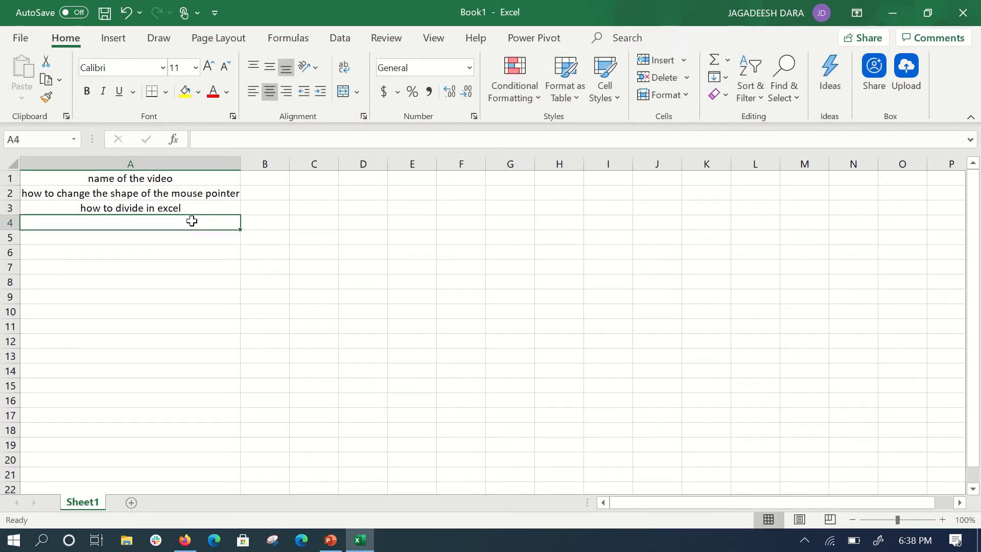
Enter the video title "exlpaing about the fetures of powerpoint" in cell A4.
{"action": "type", "text": "ea"}
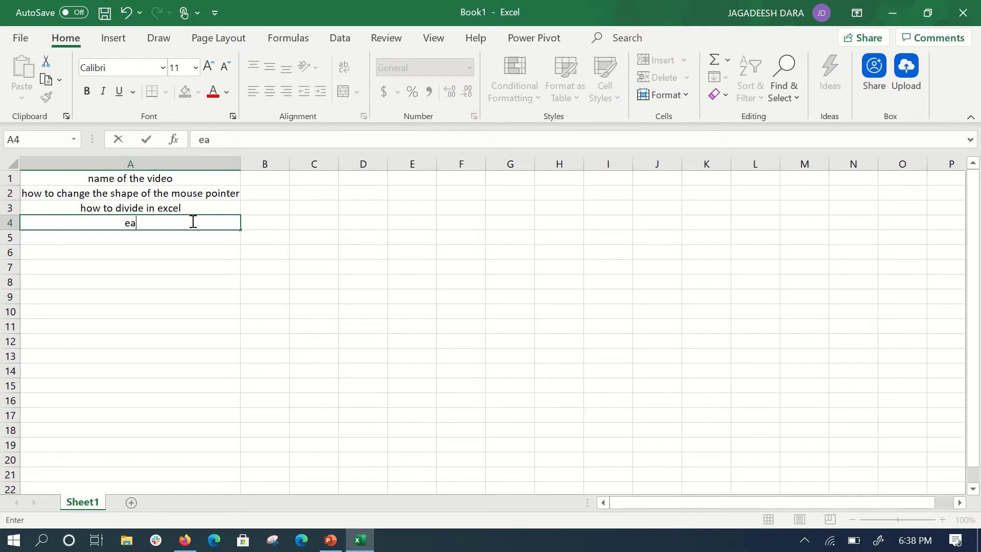
{"action": "key", "text": "BackSpace"}
{"action": "type", "text": "xlpaing about "}
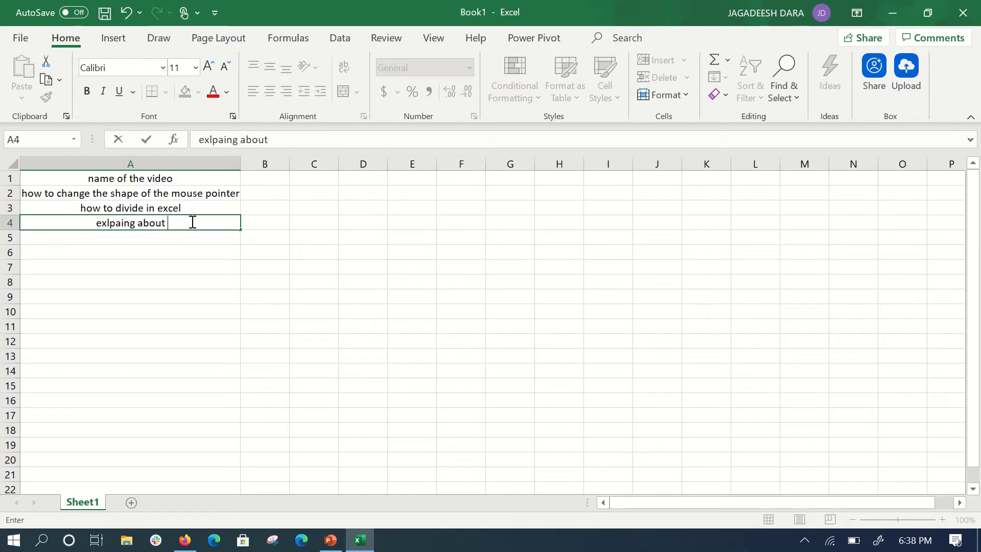
{"action": "type", "text": "the fetu"}
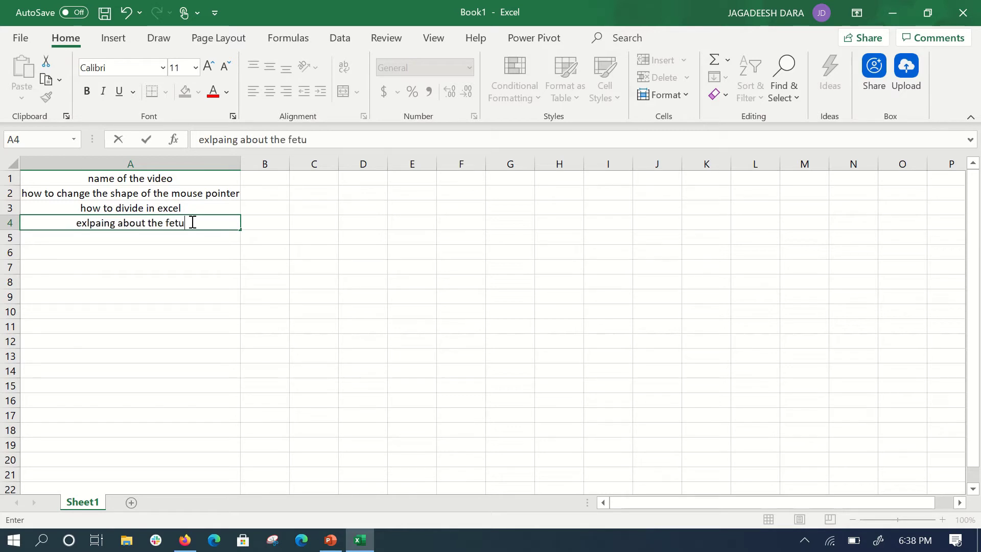
{"action": "type", "text": "res of"}
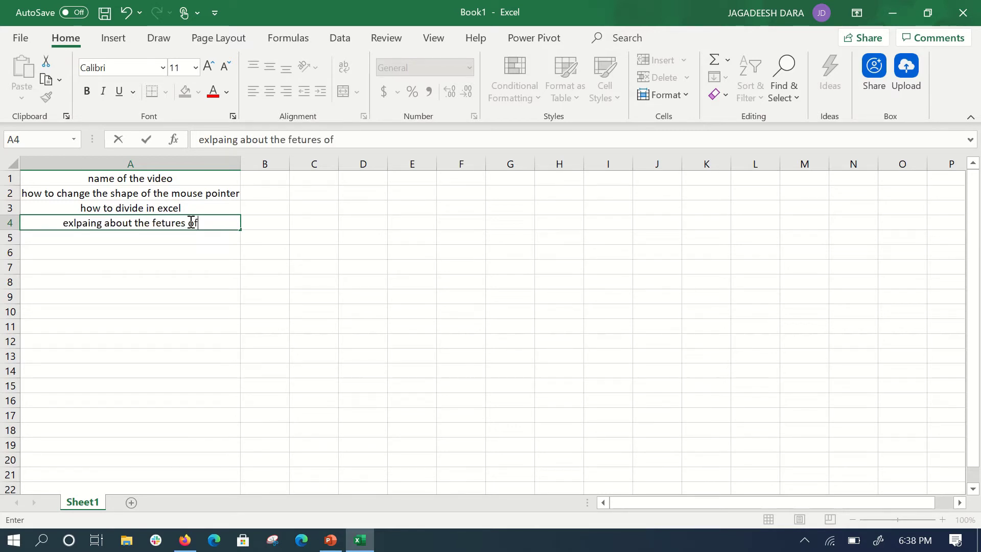
{"action": "type", "text": " poerpoi"}
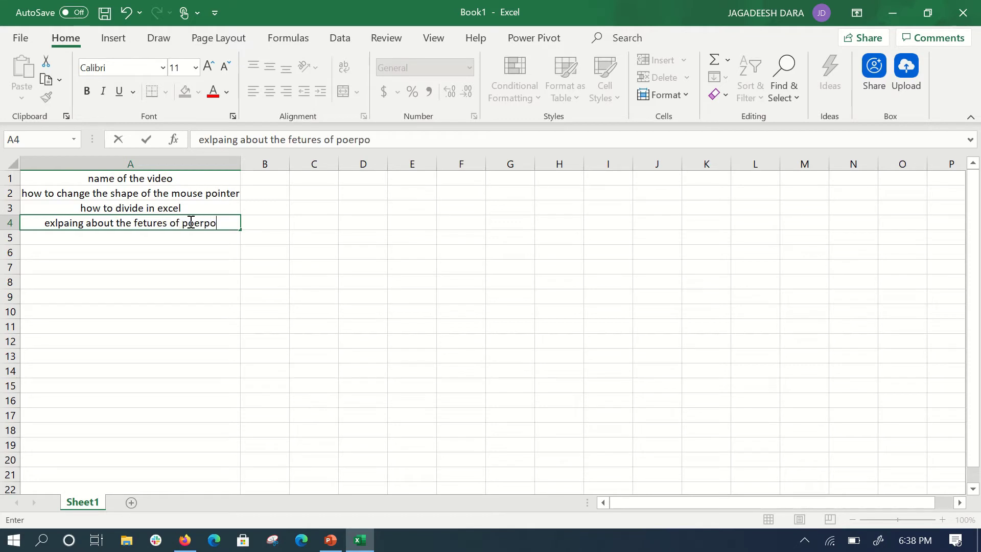
{"action": "type", "text": "nt"}
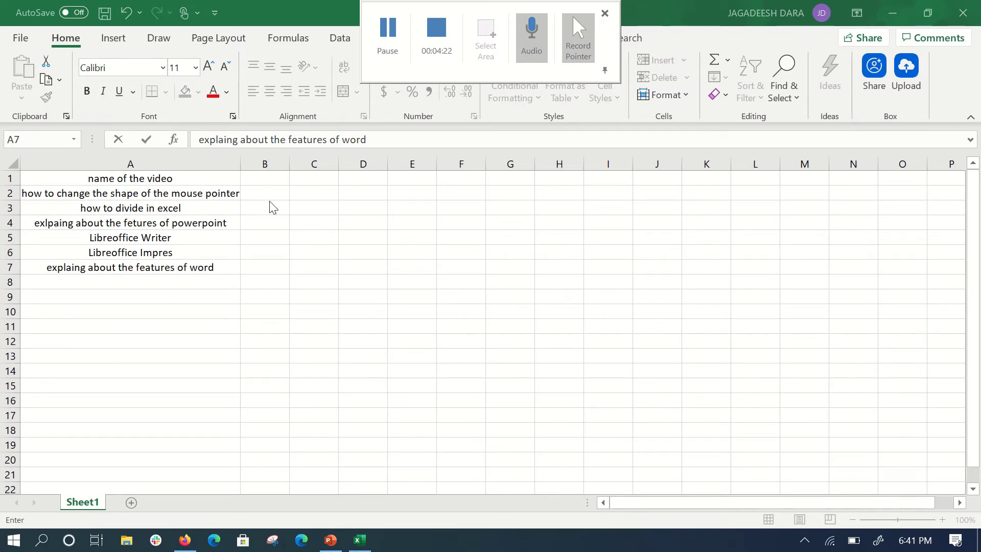
Widen column B to nearly twice the default width and enter the heading "no Of views" in cell B1.
{"action": "left_click", "coordinate": [281, 180]}
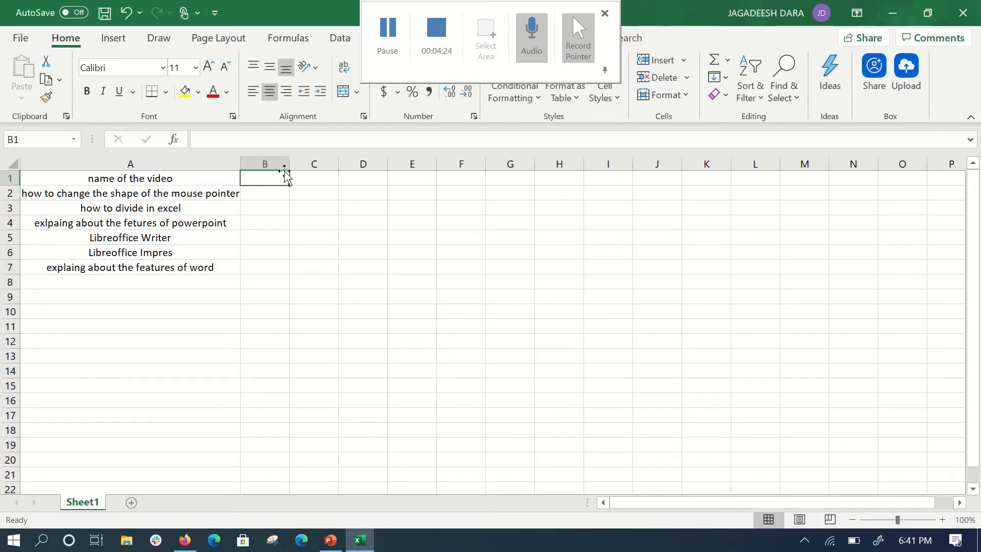
{"action": "left_click_drag", "start_coordinate": [288, 163], "coordinate": [332, 164]}
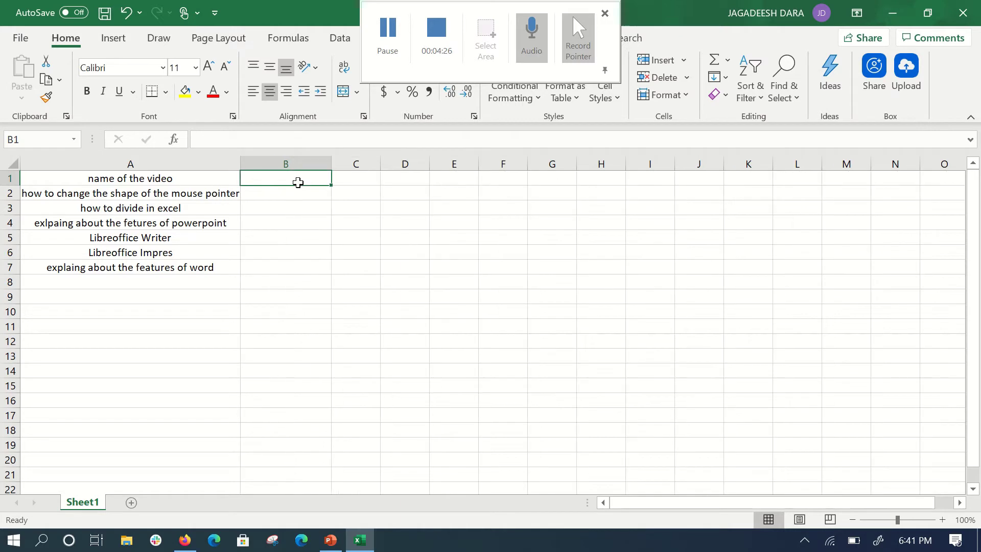
{"action": "type", "text": "no"}
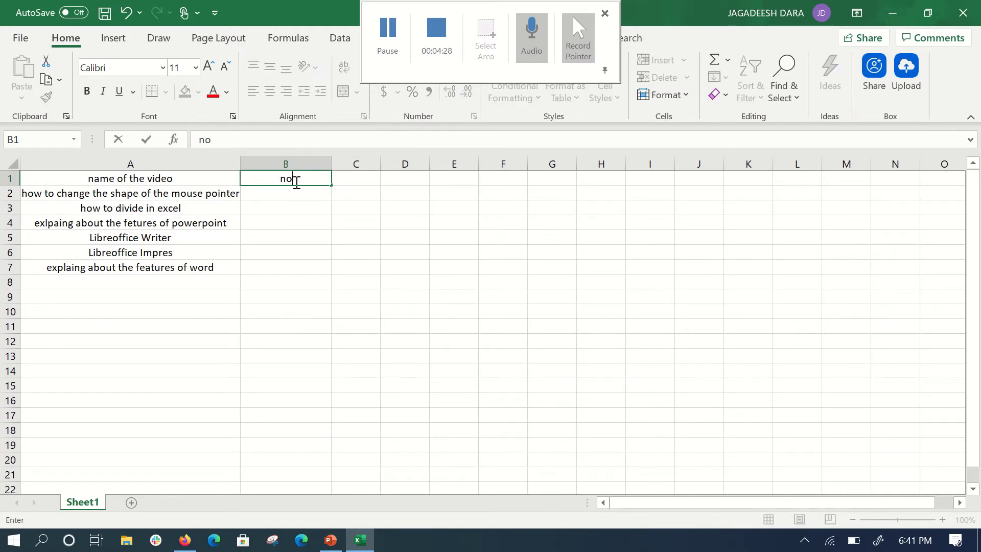
{"action": "type", "text": " Of views"}
{"action": "key", "text": "ctrl+Return"}
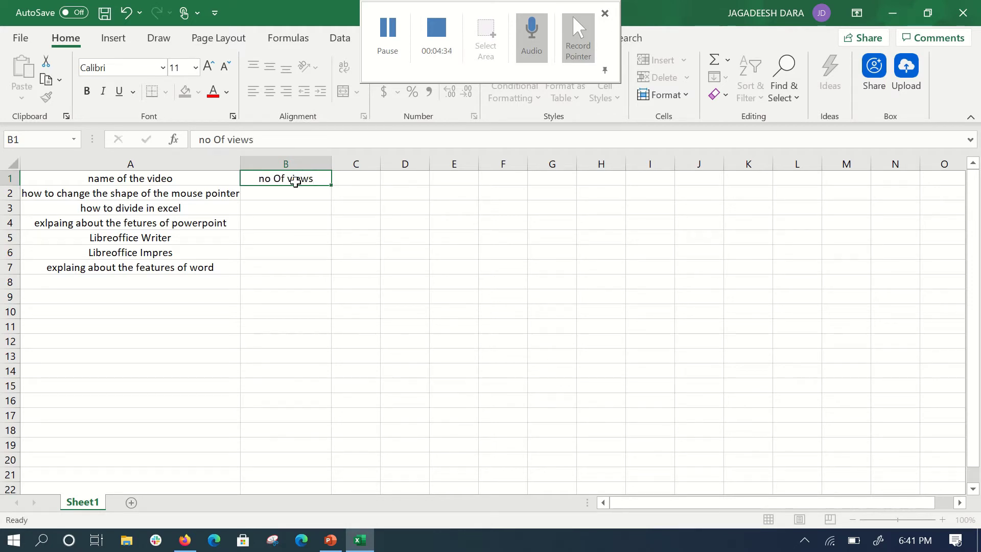
Enter the view counts 13, 45, 2, 4 and 45 in cells B2 to B6.
{"action": "key", "text": "Return"}
{"action": "type", "text": "13"}
{"action": "key", "text": "Return"}
{"action": "type", "text": "4587"}
{"action": "key", "text": "BackSpace"}
{"action": "key", "text": "BackSpace"}
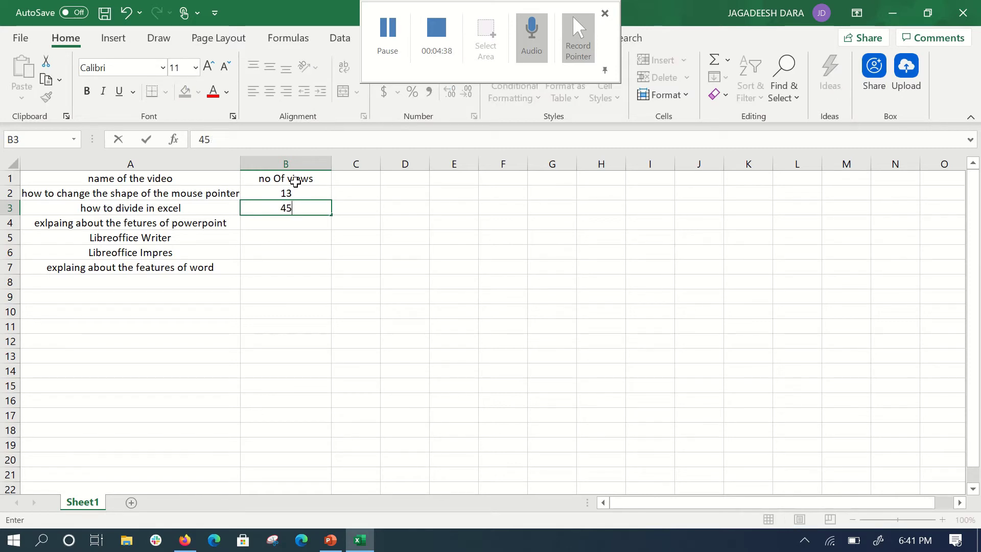
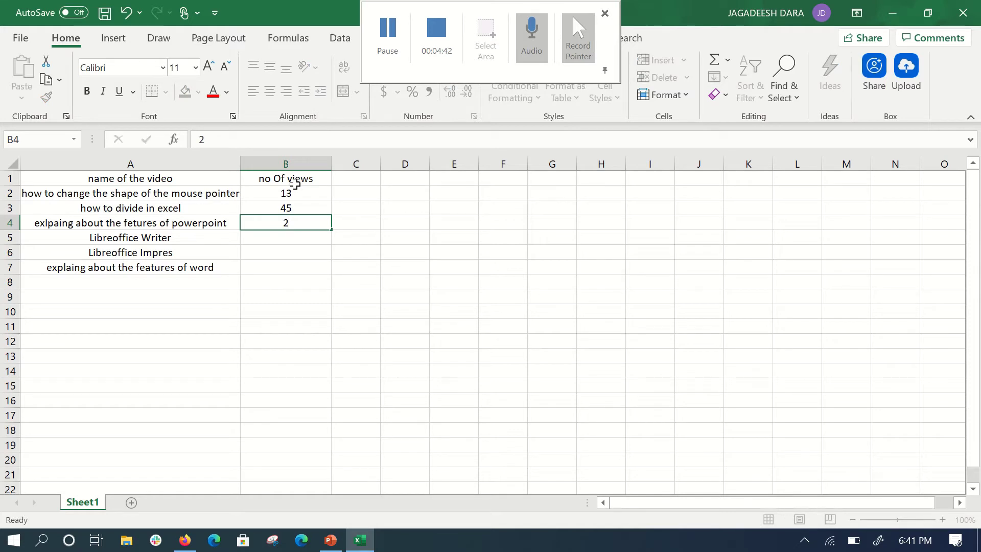
{"action": "type", "text": "4"}
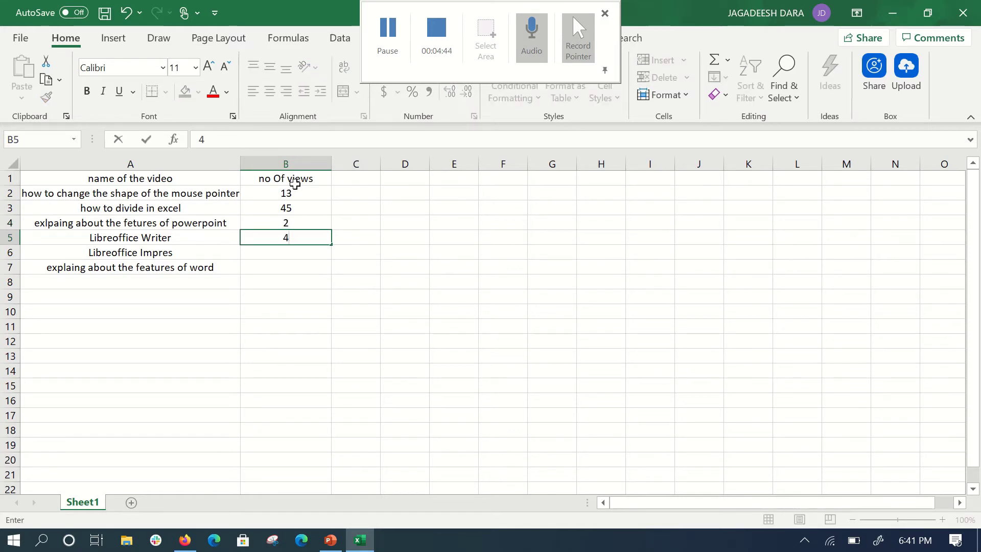
{"action": "key", "text": "Return"}
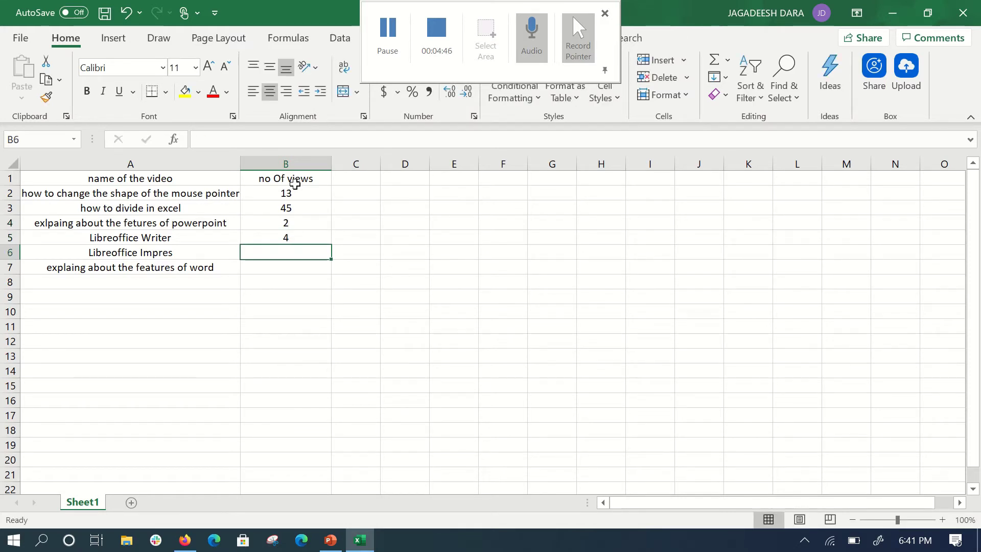
{"action": "type", "text": "45"}
{"action": "key", "text": "Return"}
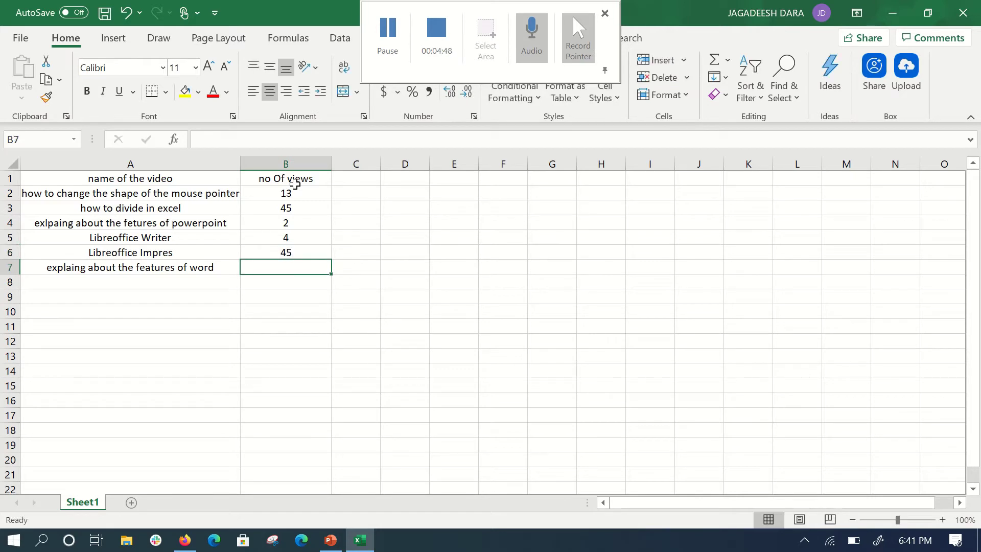
Replace the view count in cell B6 with 12 and enter 11 in cell B7.
{"action": "key", "text": "Up"}
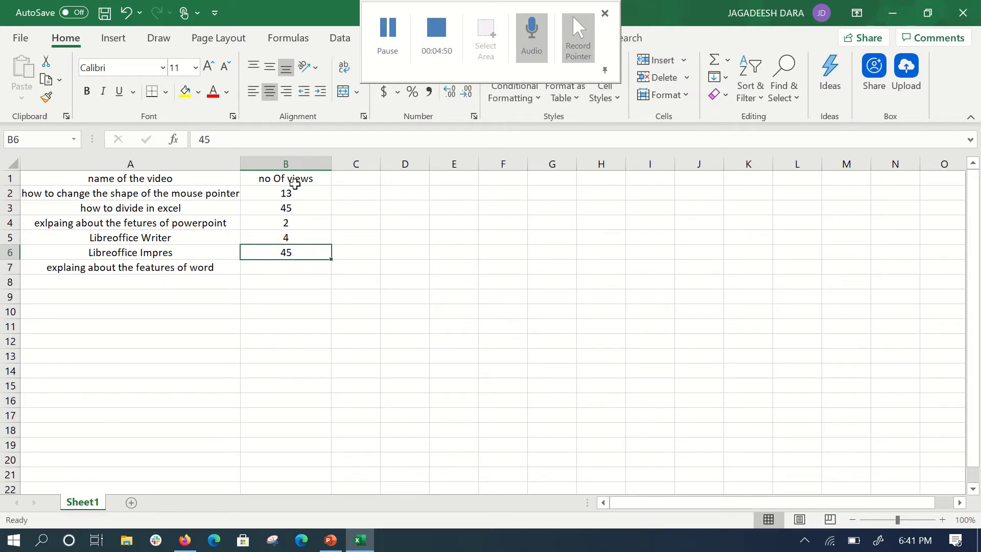
{"action": "key", "text": "BackSpace"}
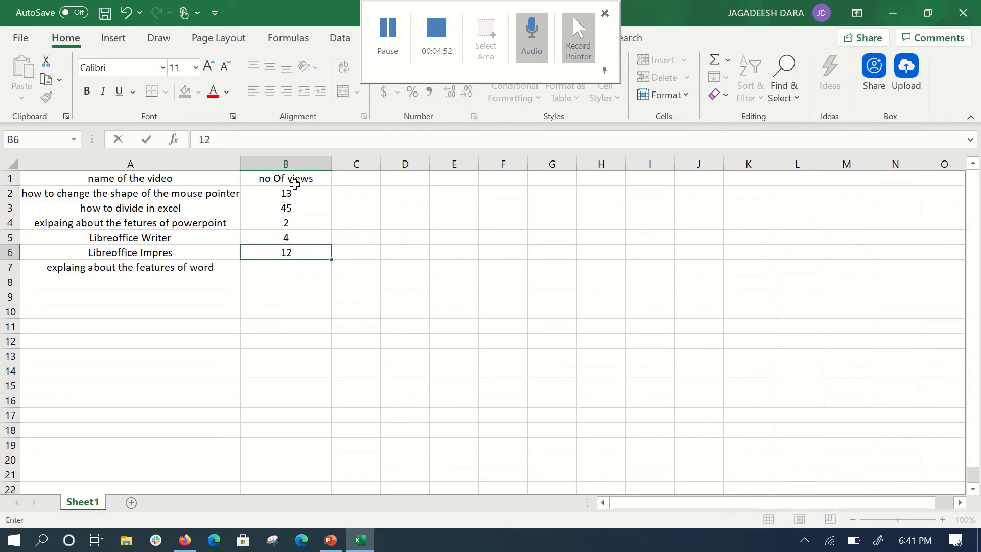
{"action": "key", "text": "Return"}
{"action": "type", "text": "11"}
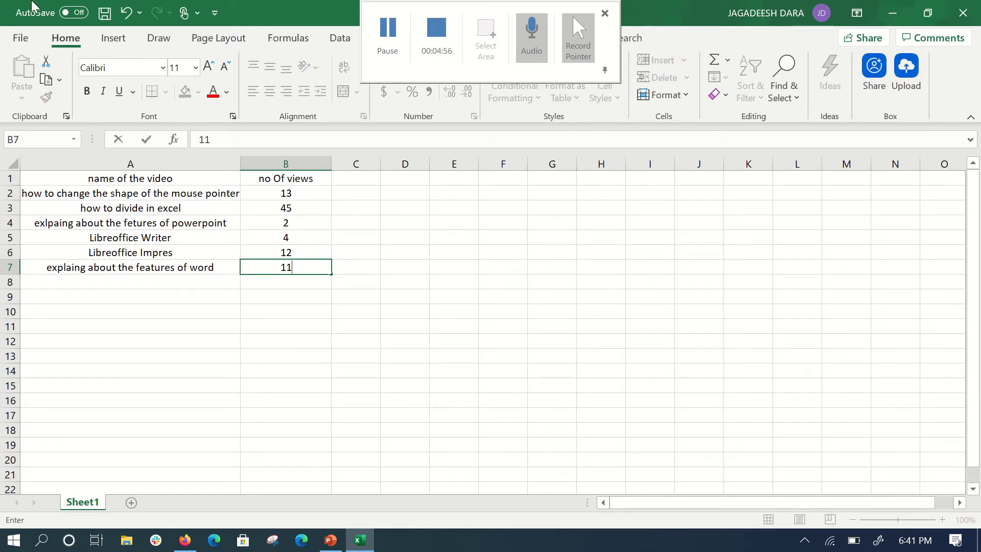
Try filling the title in cell A2 down through cell A7 and undo the fill.
{"action": "left_click", "coordinate": [52, 195]}
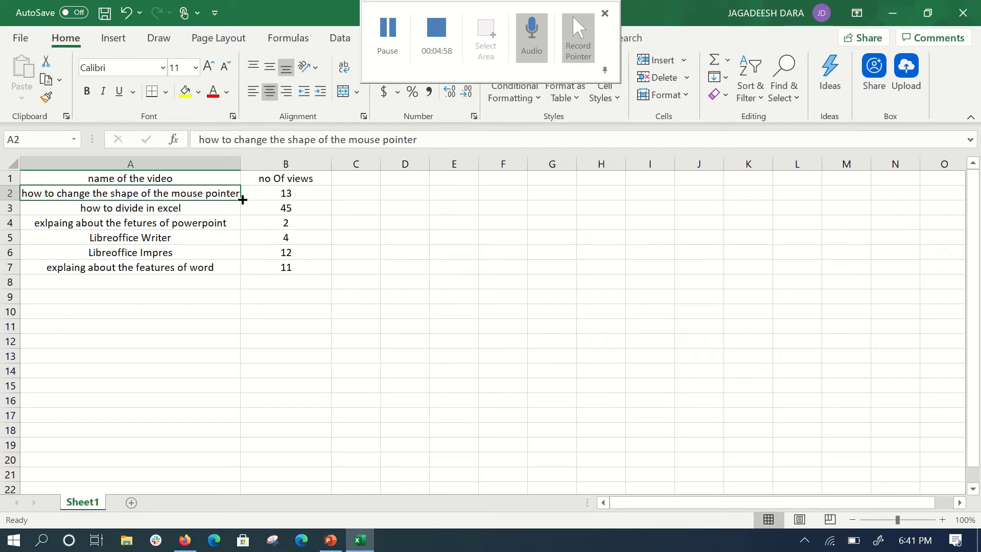
{"action": "left_click_drag", "start_coordinate": [240, 199], "coordinate": [316, 274]}
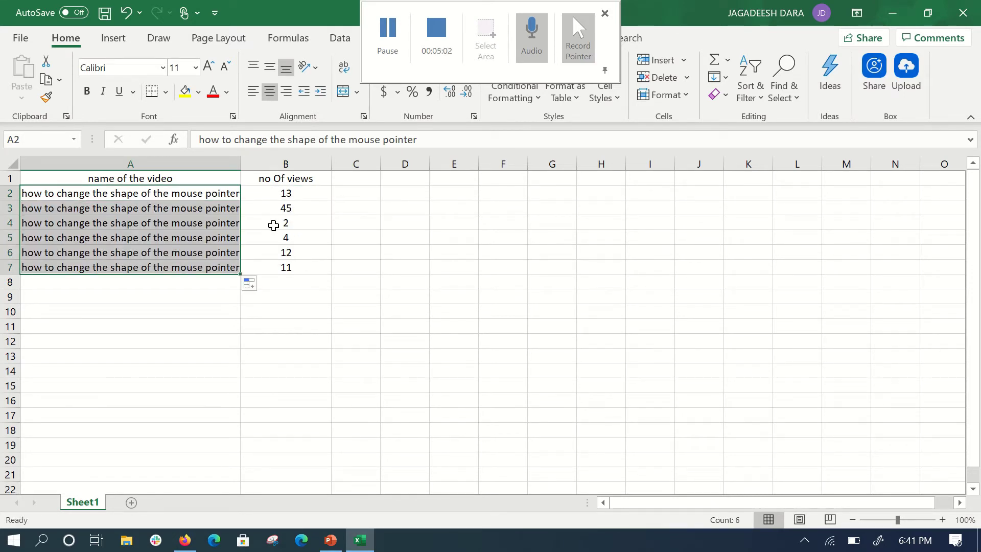
{"action": "key", "text": "ctrl+z"}
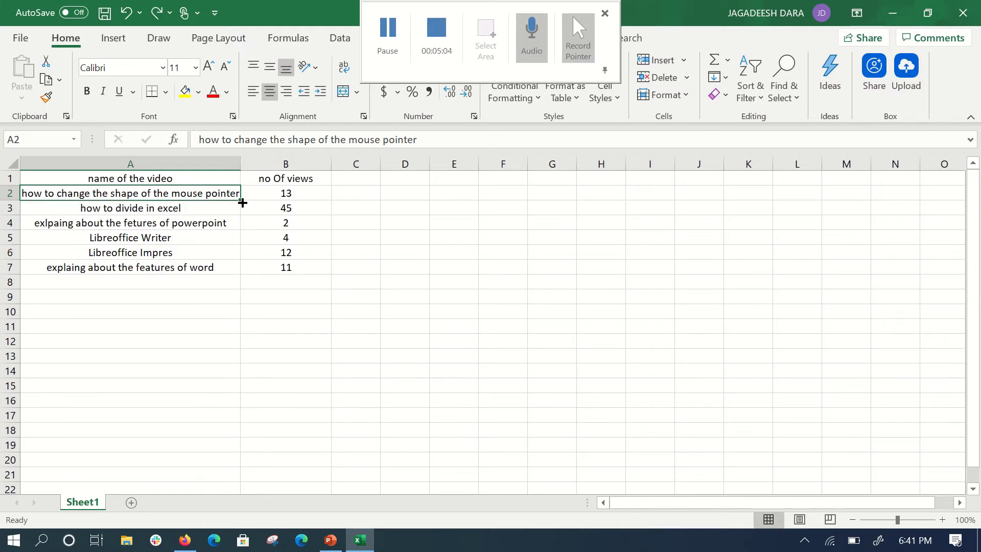
Try filling the title from A2 across into B2 and moving it onto B7, discarding both changes.
{"action": "left_click_drag", "start_coordinate": [240, 201], "coordinate": [296, 222]}
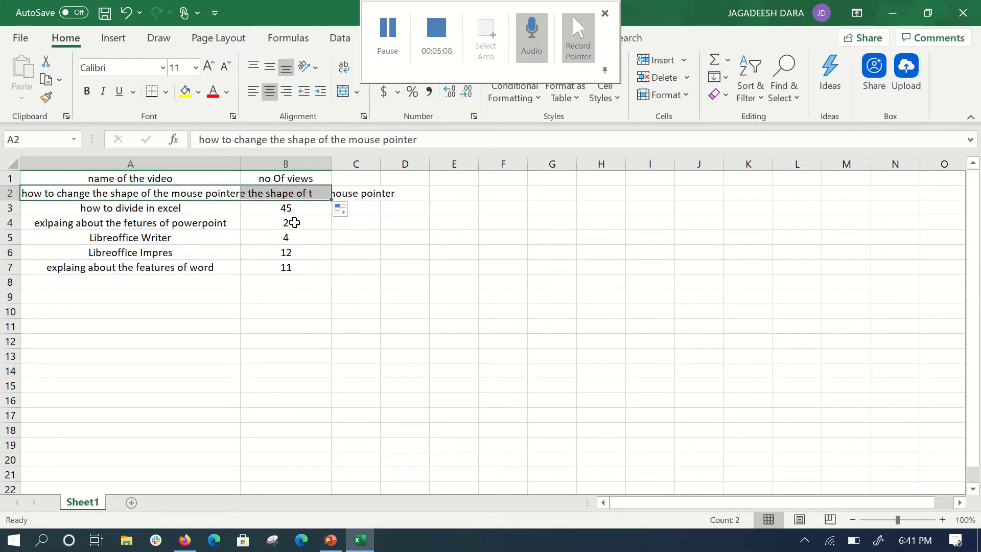
{"action": "key", "text": "ctrl+z"}
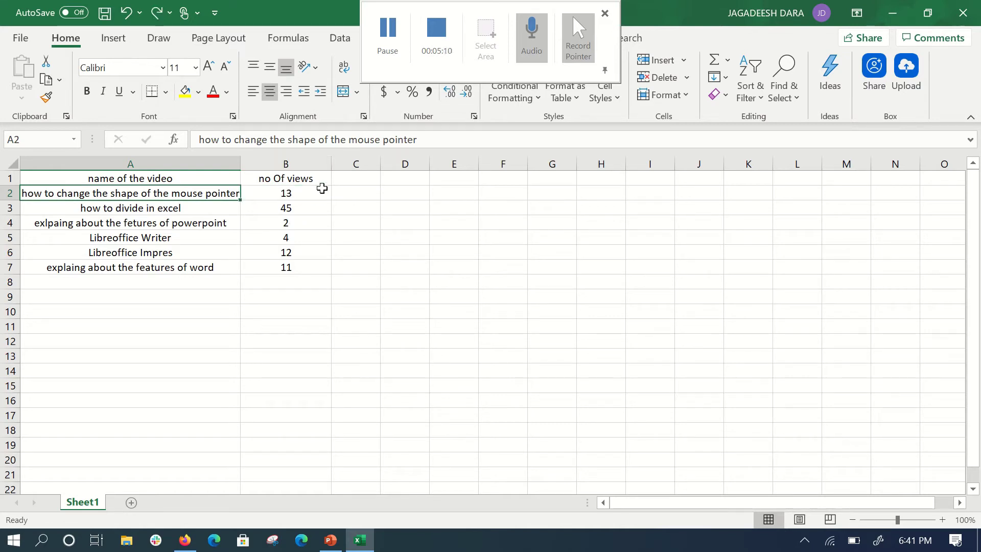
{"action": "left_click_drag", "start_coordinate": [243, 206], "coordinate": [310, 276]}
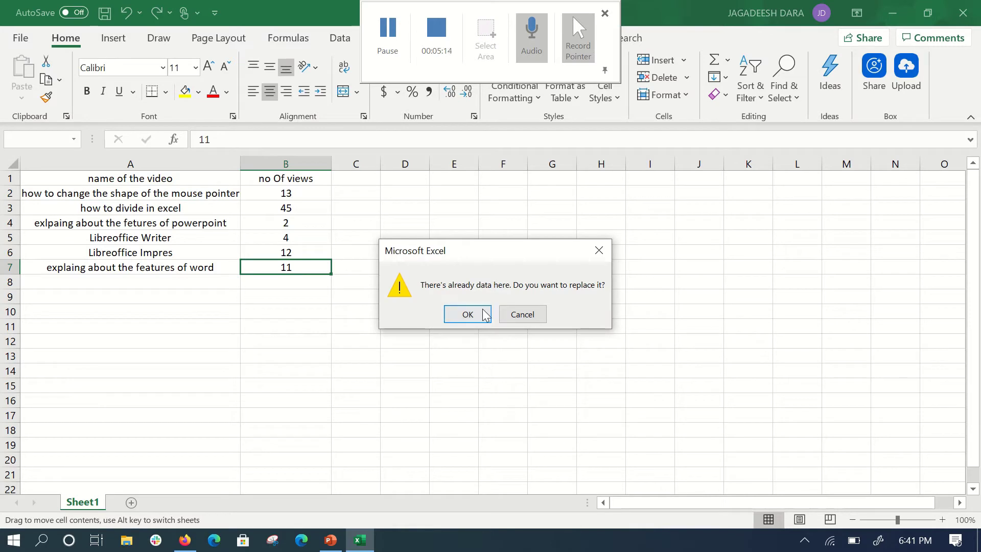
{"action": "left_click", "coordinate": [524, 314]}
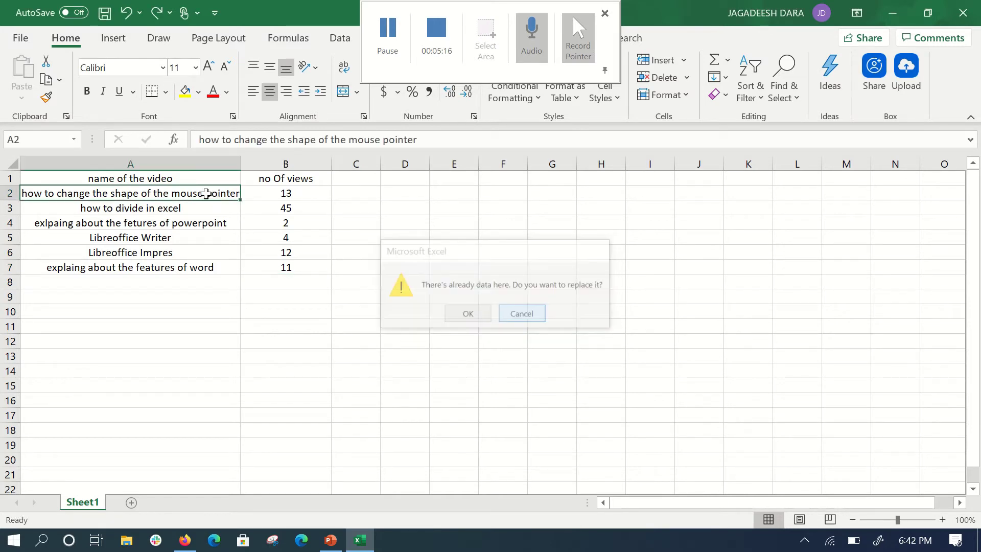
Try filling the title in cell A2 across into cell B2 and undo the fill.
{"action": "key", "text": "ctrl+z"}
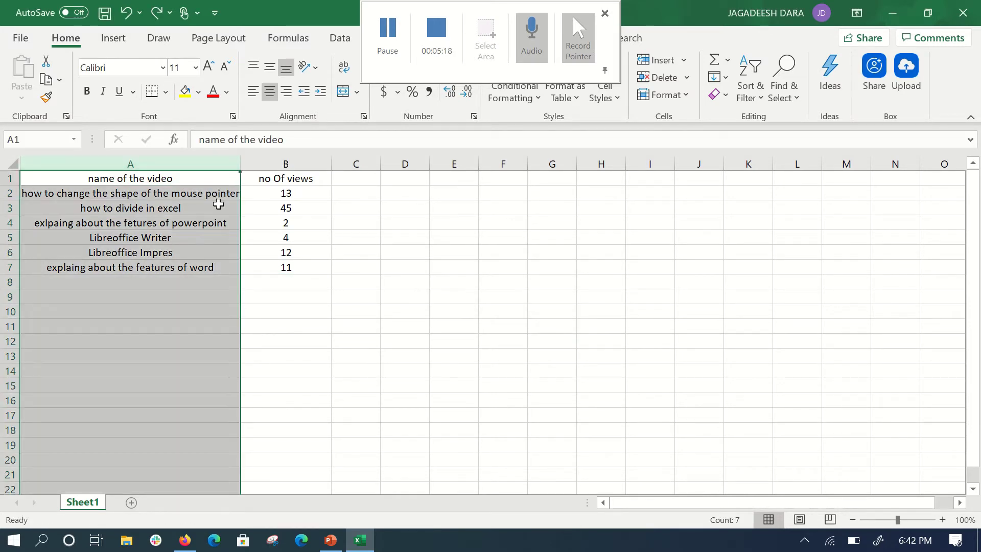
{"action": "left_click", "coordinate": [218, 203]}
{"action": "left_click", "coordinate": [236, 190]}
{"action": "left_click_drag", "start_coordinate": [242, 199], "coordinate": [276, 194]}
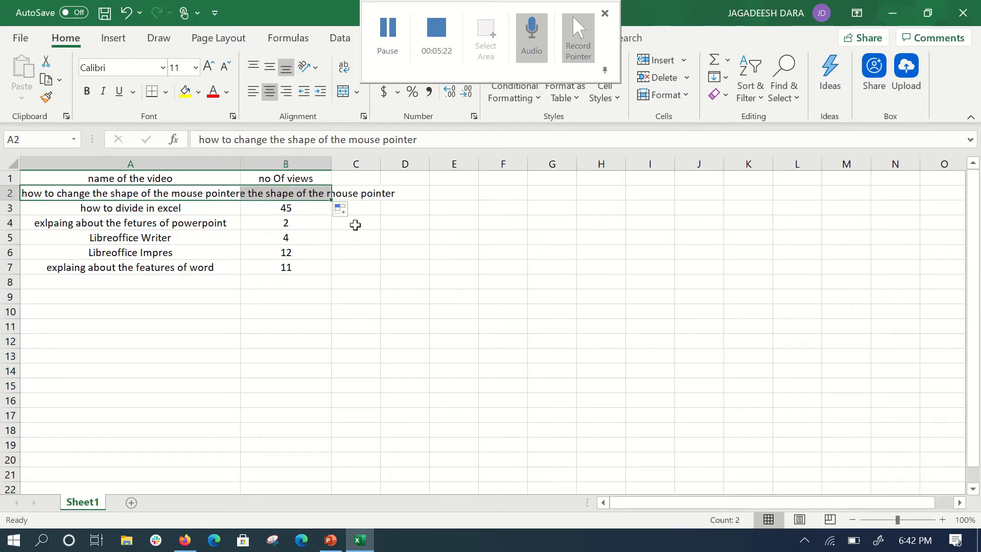
{"action": "key", "text": "ctrl+z"}
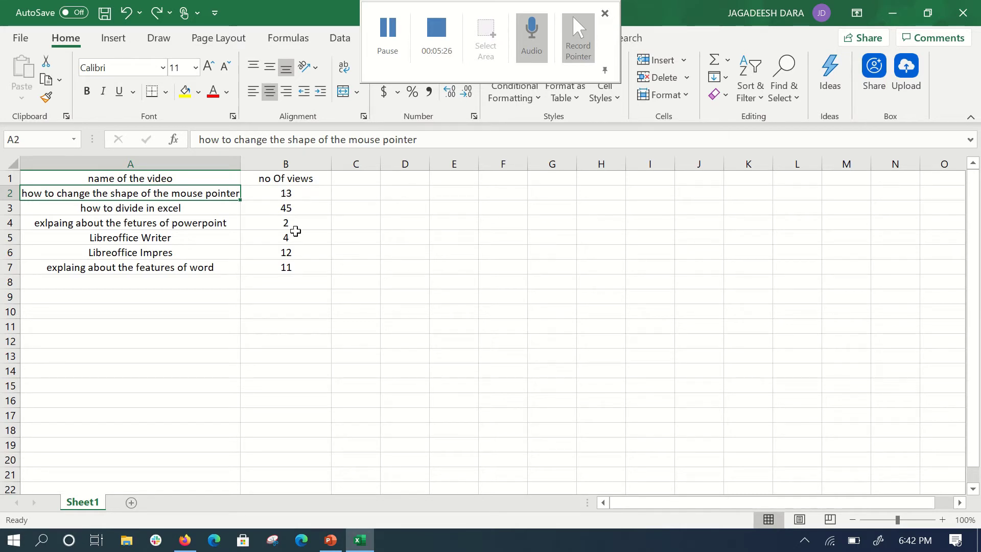
Enter the label "total" in cell A9 below the list of video names.
{"action": "left_click", "coordinate": [270, 284]}
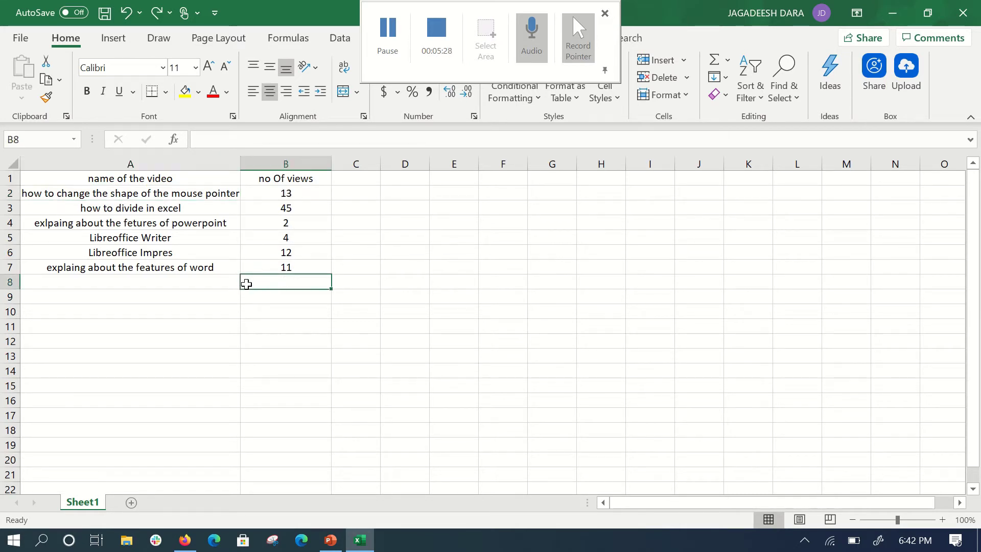
{"action": "left_click", "coordinate": [194, 284]}
{"action": "key", "text": "Return"}
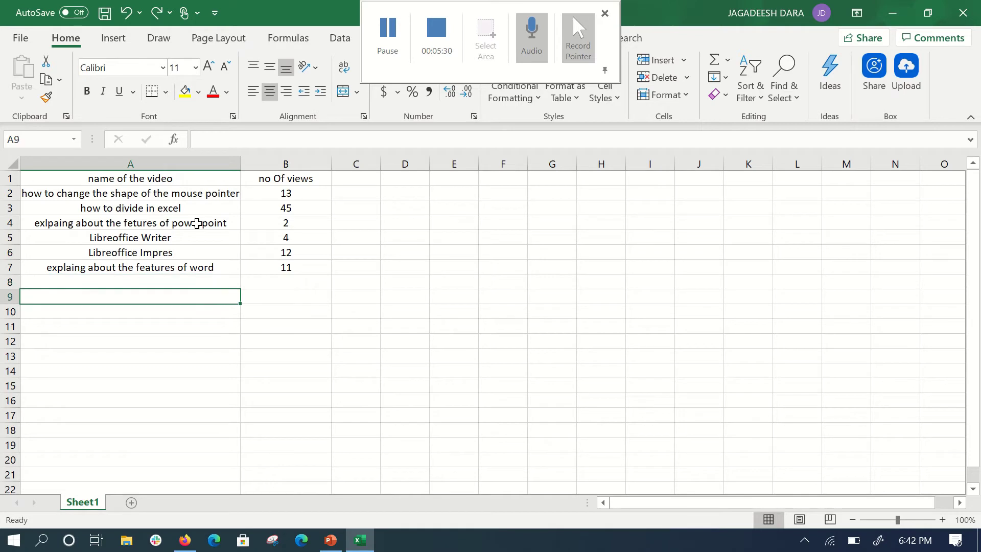
{"action": "type", "text": "tot"}
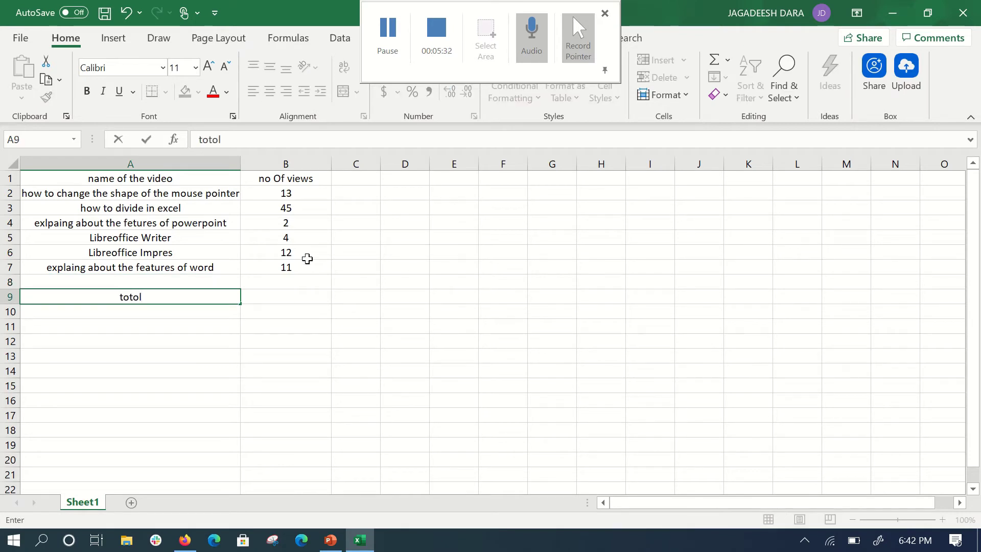
{"action": "type", "text": "al"}
Enter the formula =B2+B3+B4+B5+B6+B7:B8 in cell B9 to total the views, and dismiss the spill notice.
{"action": "left_click", "coordinate": [289, 298]}
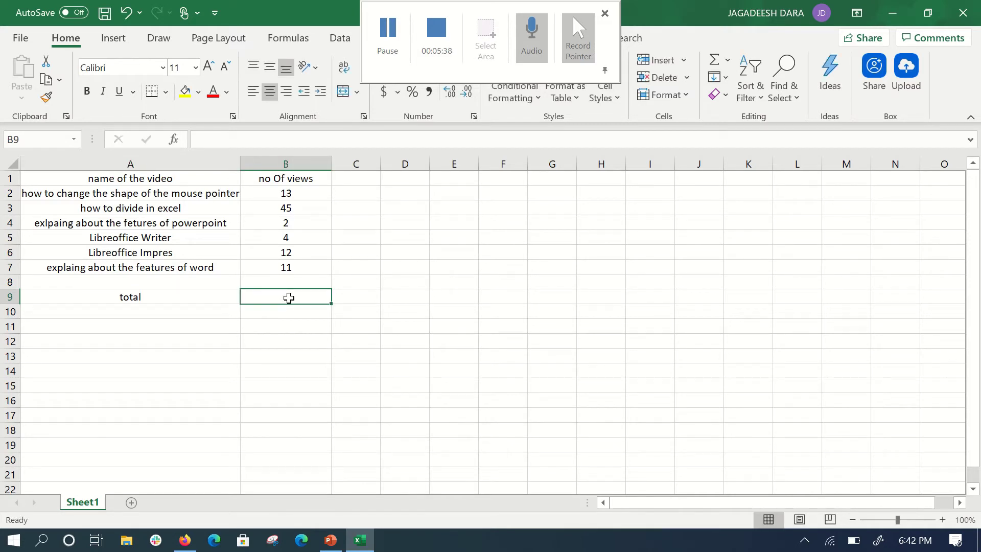
{"action": "type", "text": "="}
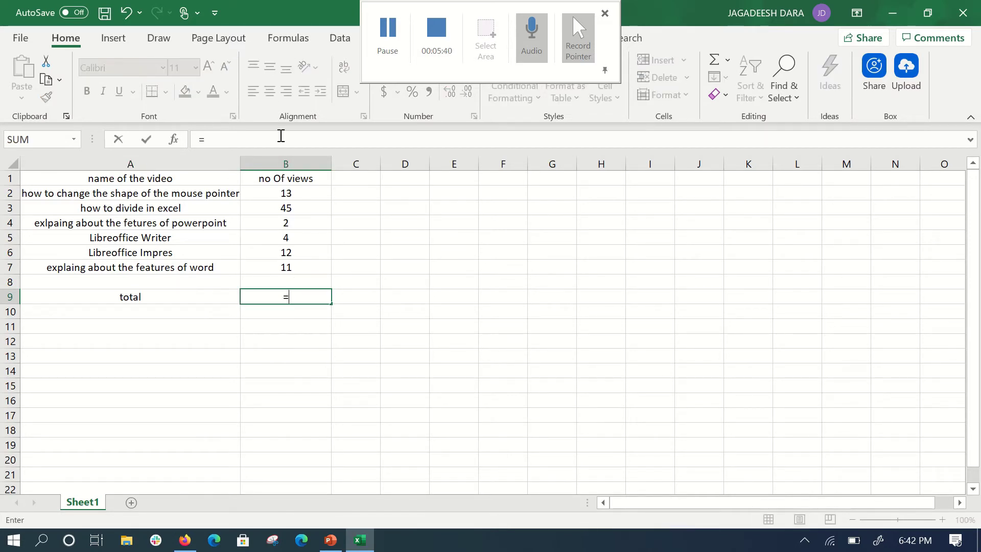
{"action": "left_click", "coordinate": [300, 195]}
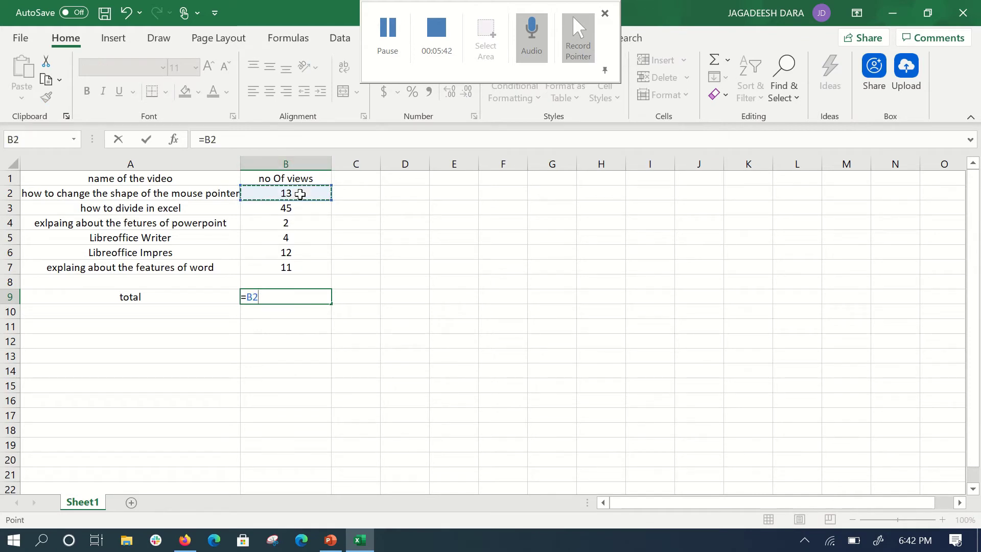
{"action": "type", "text": "+"}
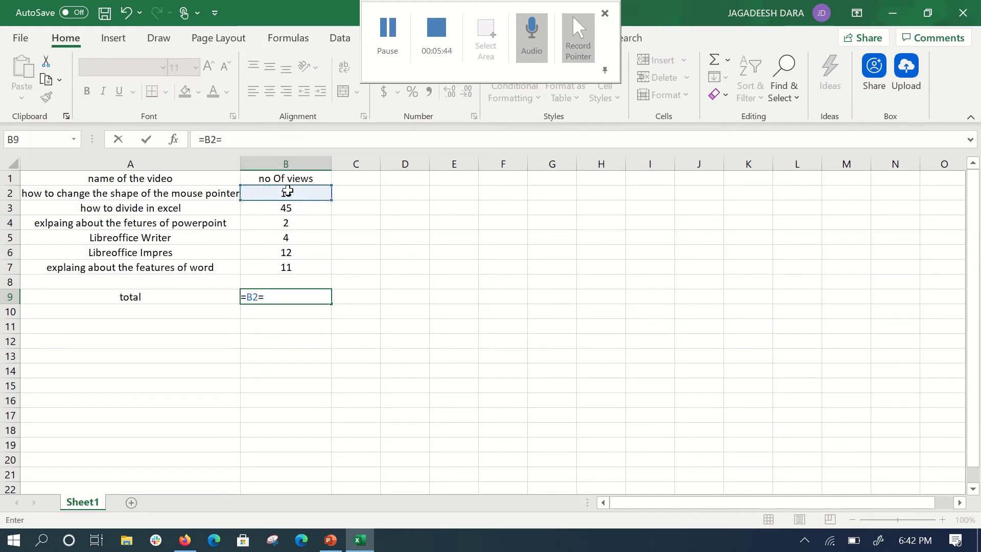
{"action": "key", "text": "BackSpace"}
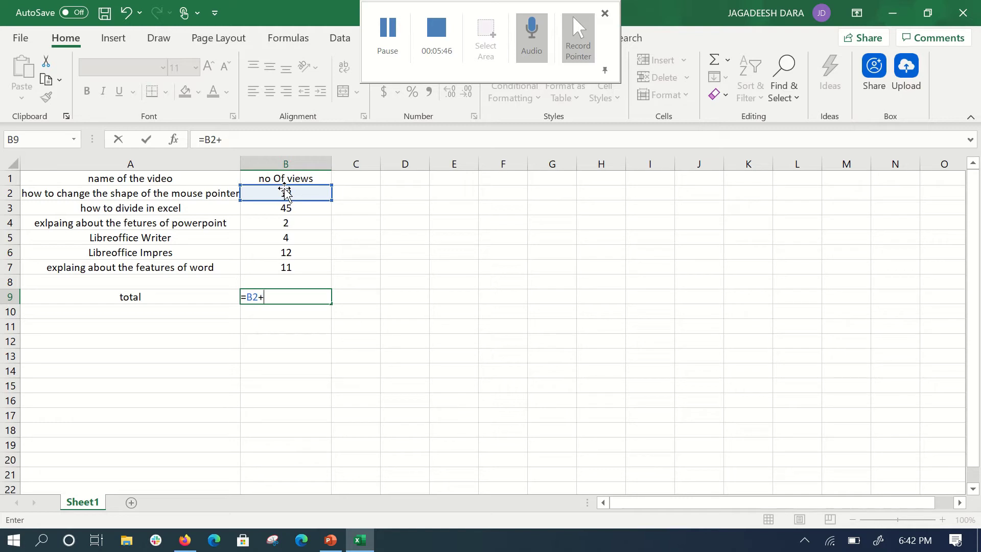
{"action": "left_click", "coordinate": [285, 207]}
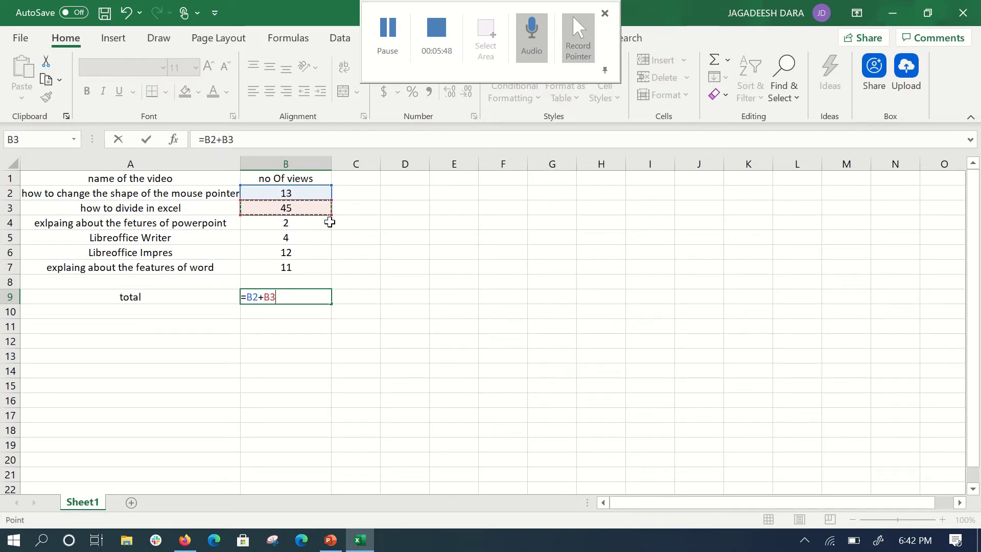
{"action": "type", "text": "+"}
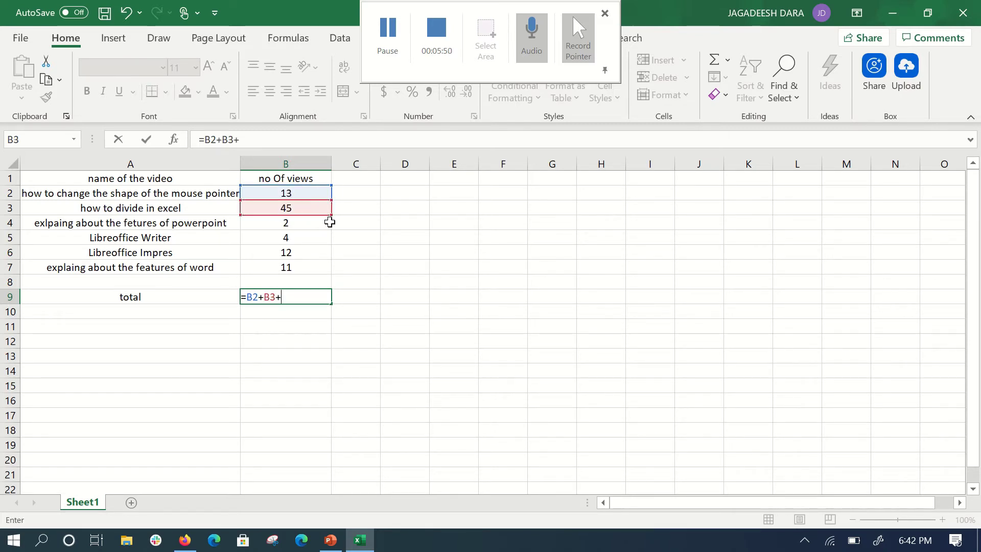
{"action": "left_click", "coordinate": [302, 224]}
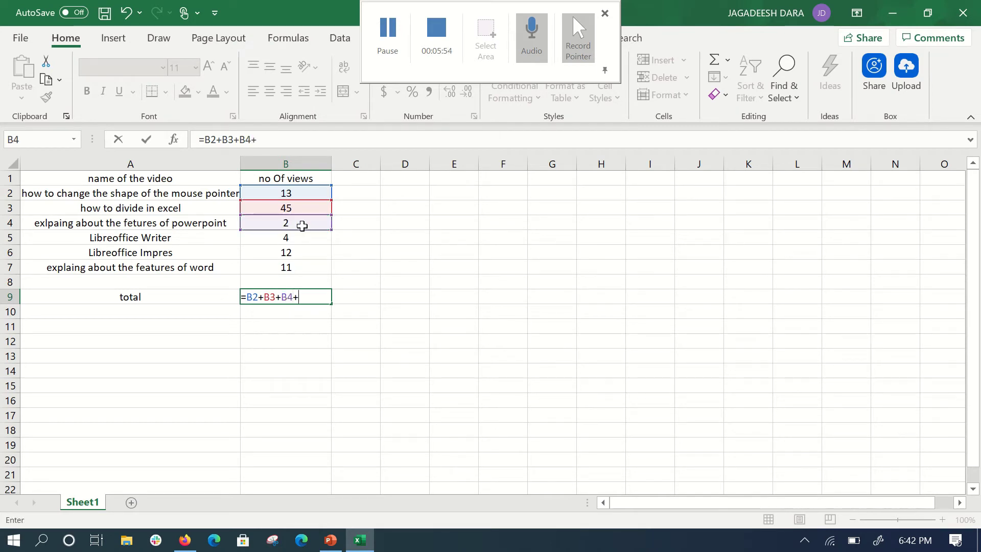
{"action": "type", "text": "+"}
{"action": "left_click", "coordinate": [303, 236]}
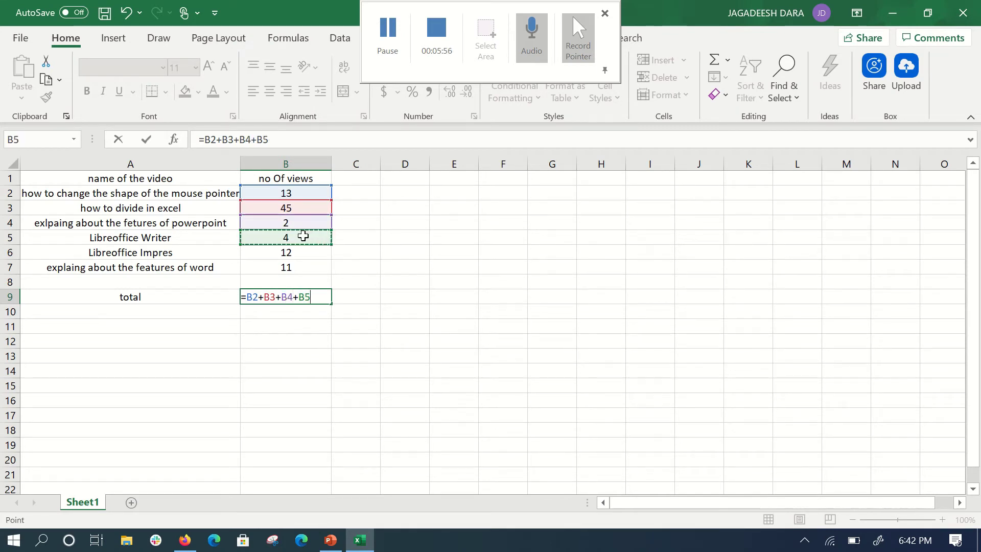
{"action": "type", "text": "+"}
{"action": "left_click", "coordinate": [301, 250]}
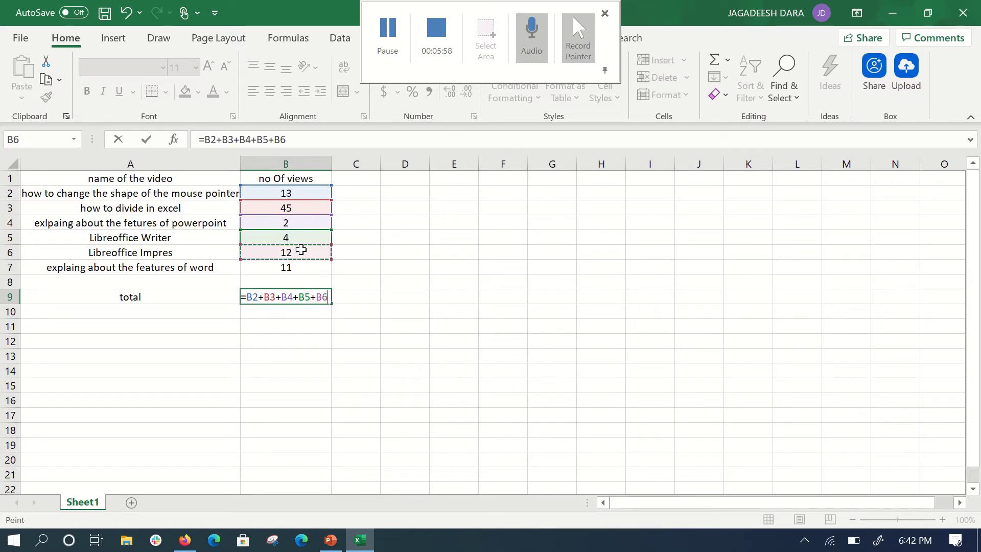
{"action": "type", "text": "+"}
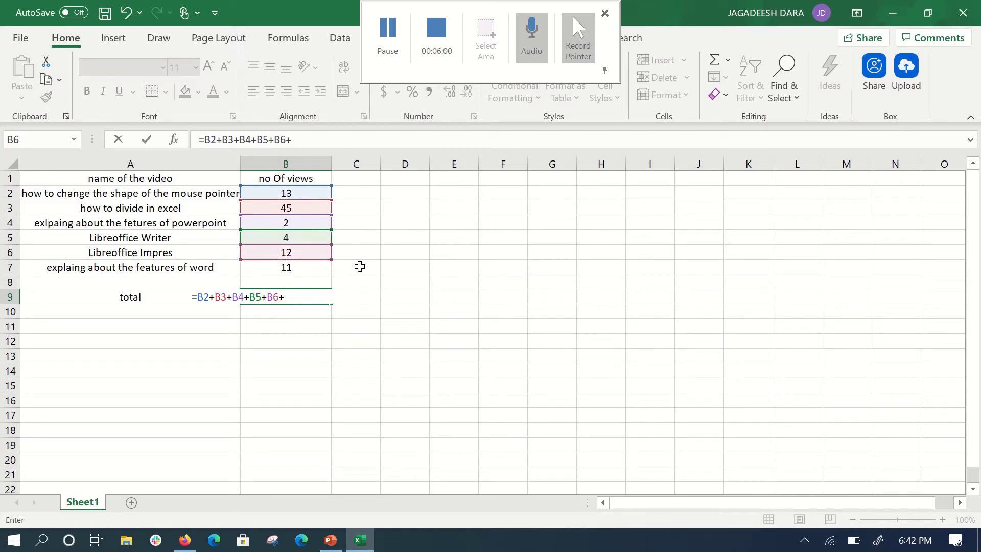
{"action": "left_click_drag", "start_coordinate": [314, 278], "coordinate": [316, 269]}
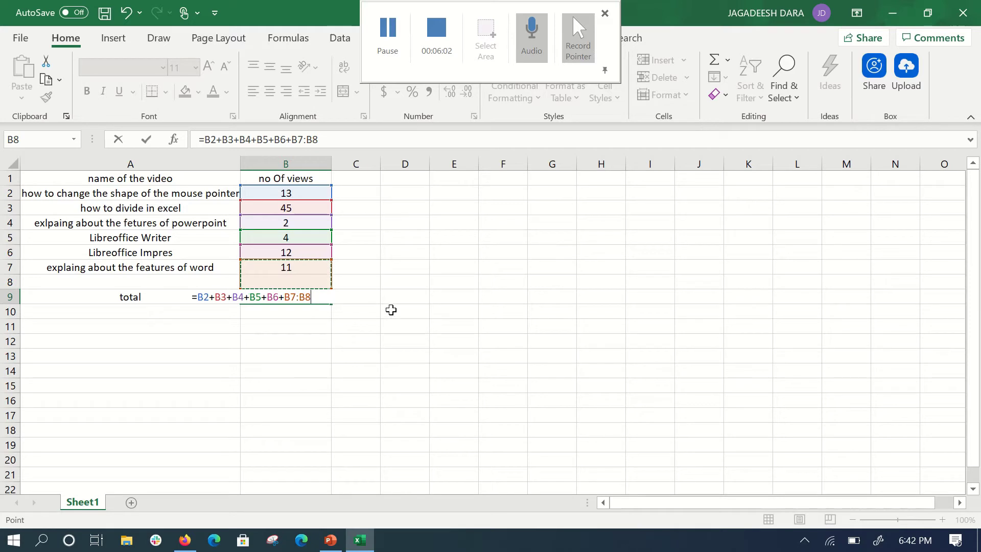
{"action": "key", "text": "Return"}
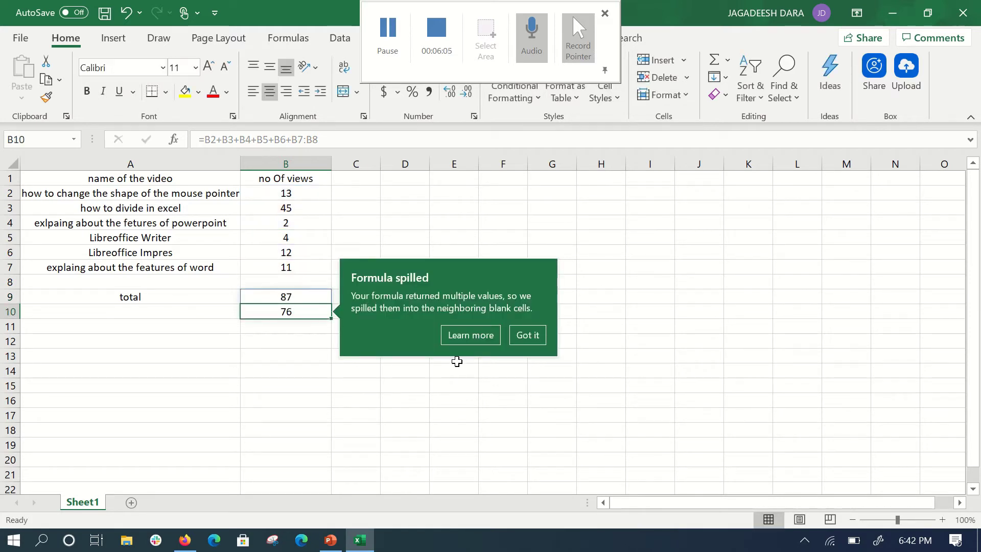
{"action": "left_click", "coordinate": [524, 336]}
{"action": "left_click", "coordinate": [477, 212]}
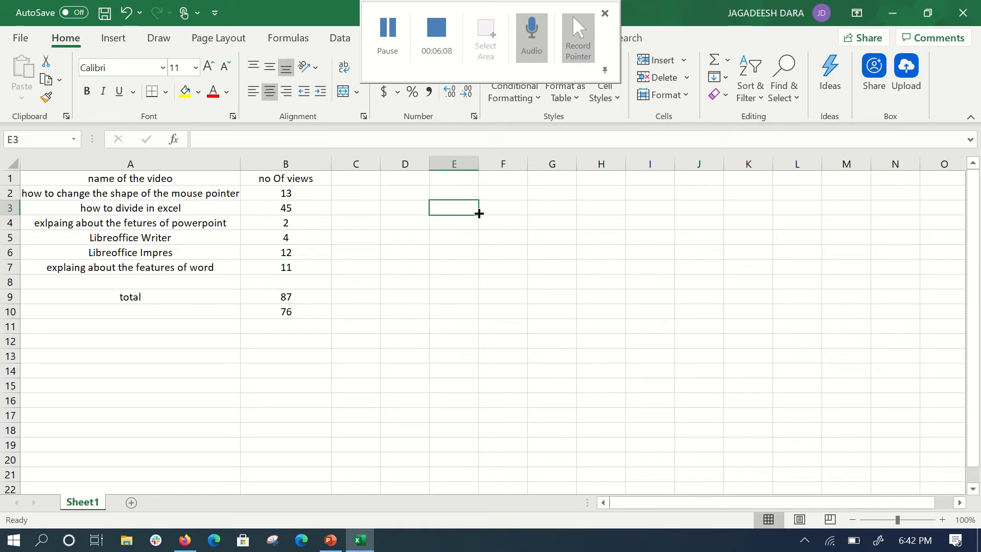
Insert a 2-D clustered column chart of the video names and view counts, starting from cell A1.
{"action": "left_click", "coordinate": [79, 163]}
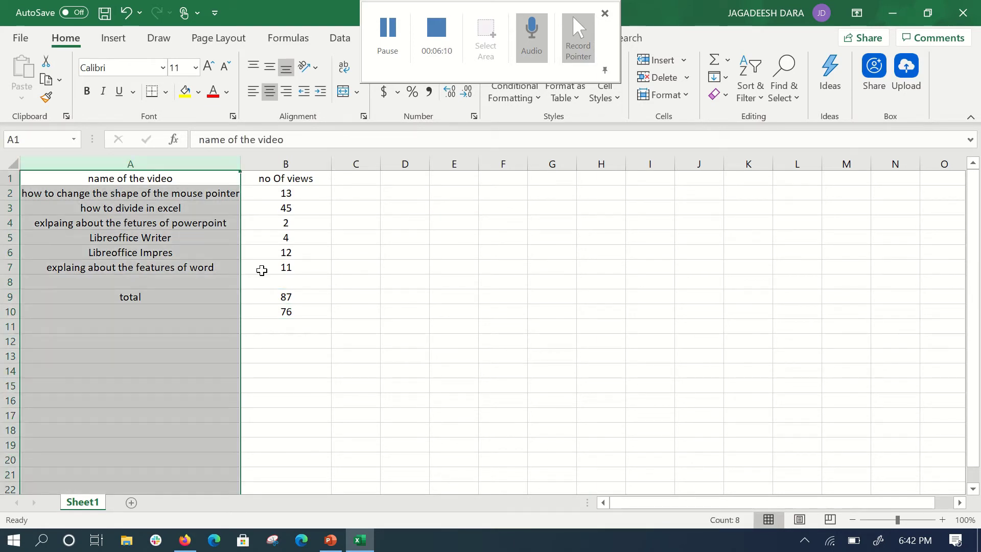
{"action": "left_click", "coordinate": [216, 339]}
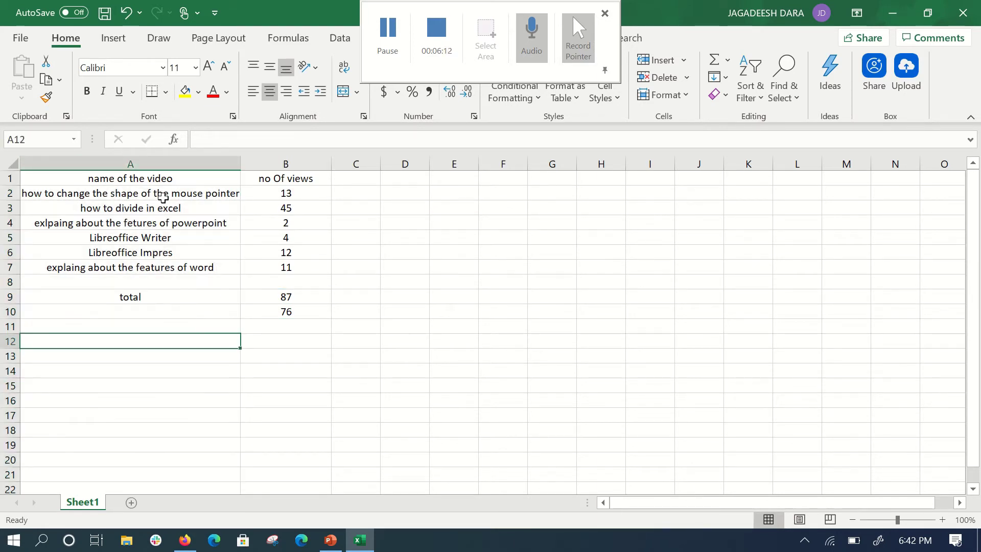
{"action": "left_click", "coordinate": [165, 192]}
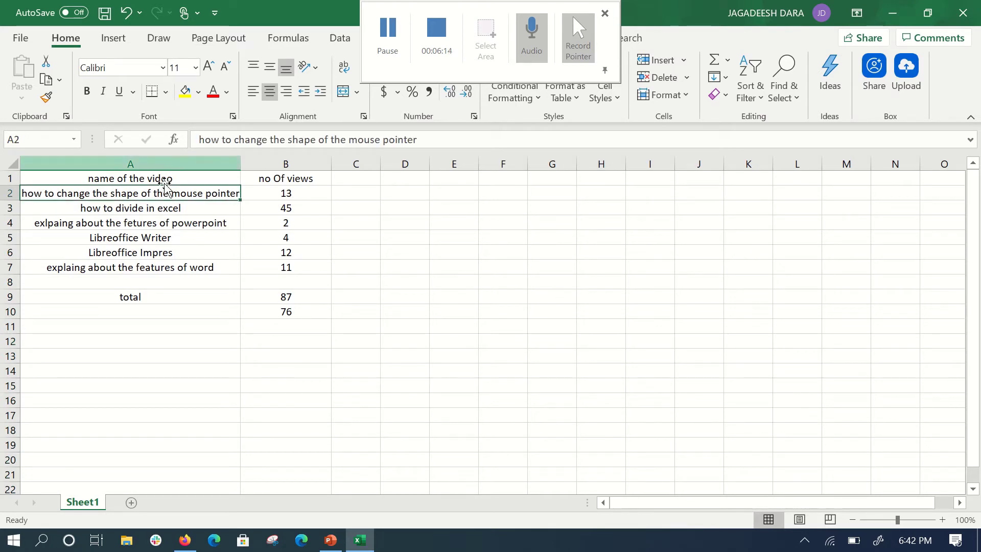
{"action": "left_click", "coordinate": [161, 179]}
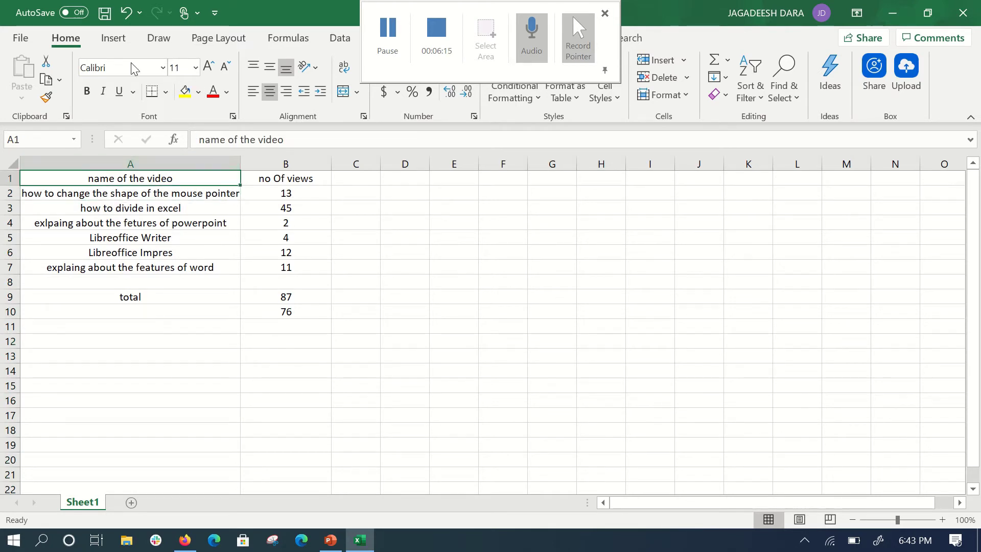
{"action": "left_click", "coordinate": [605, 70]}
{"action": "left_click", "coordinate": [119, 42]}
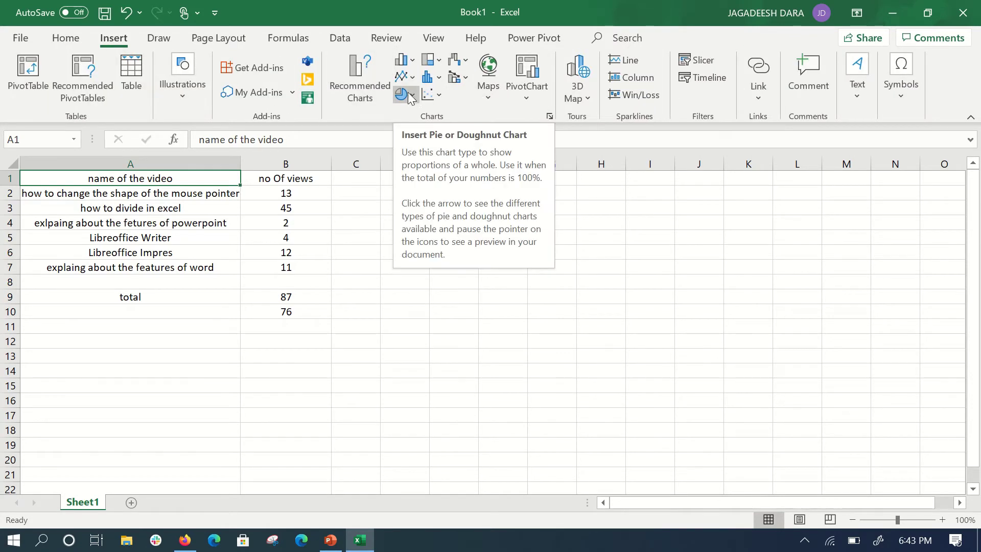
{"action": "left_click", "coordinate": [413, 60]}
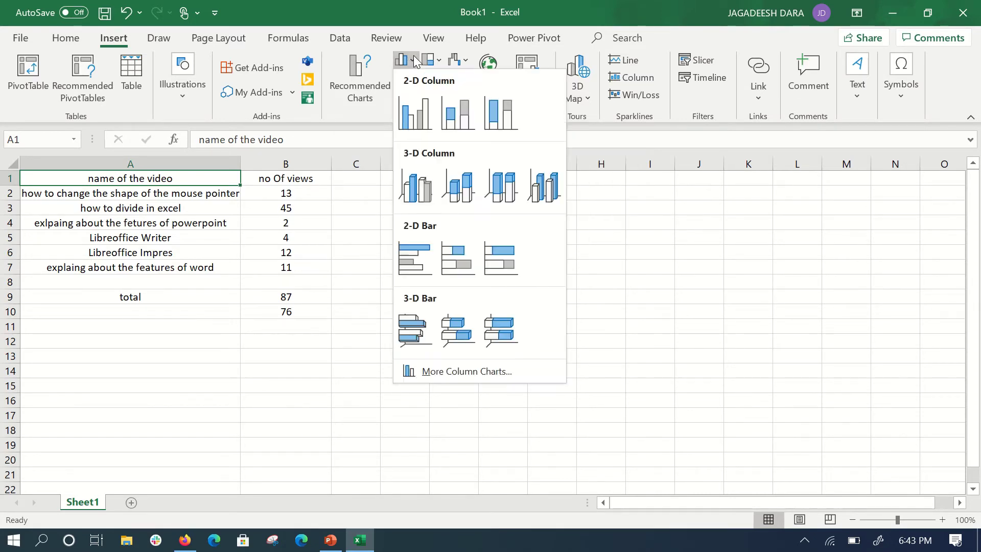
{"action": "left_click", "coordinate": [415, 121]}
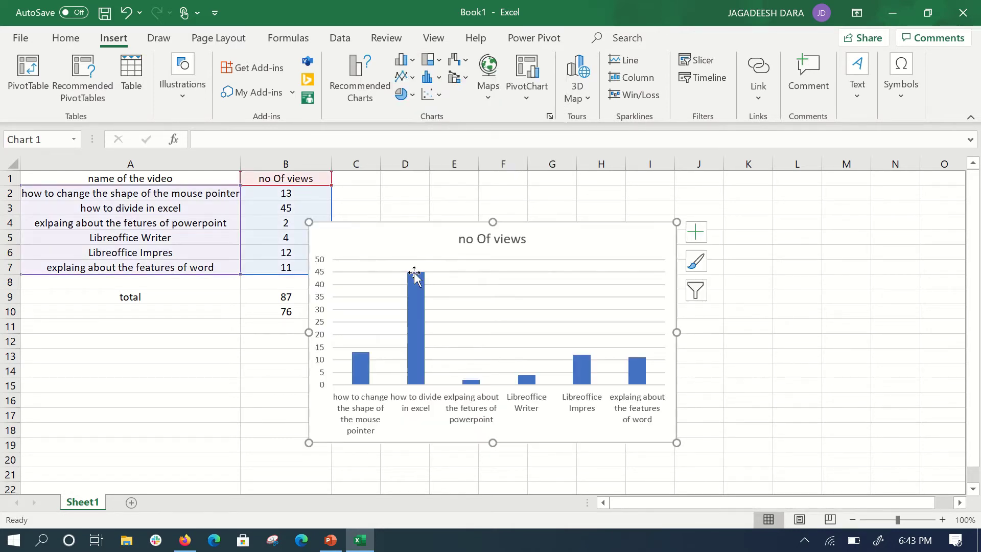
Try moving the chart title to the right within the chart and undo the move.
{"action": "left_click", "coordinate": [465, 236]}
{"action": "left_click_drag", "start_coordinate": [494, 241], "coordinate": [546, 243]}
{"action": "left_click", "coordinate": [520, 239]}
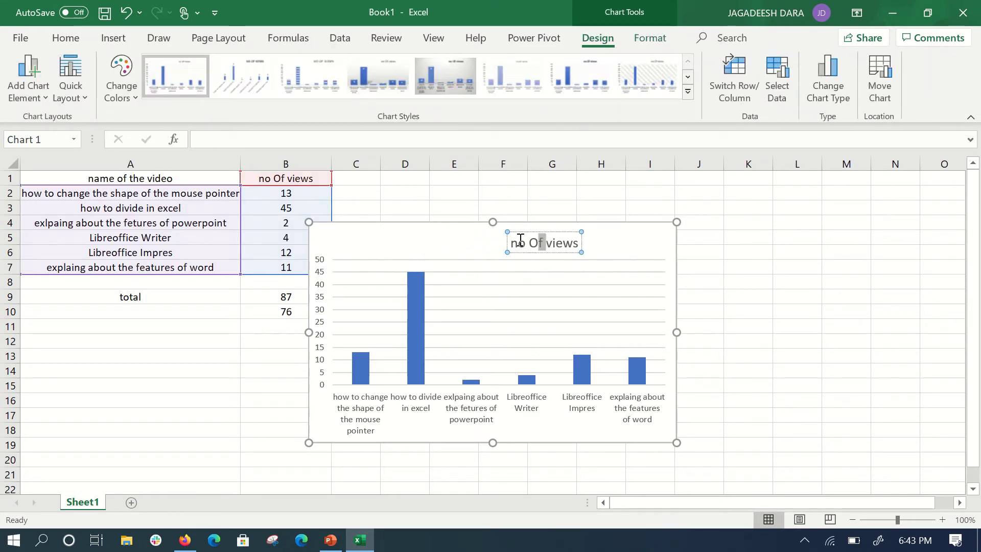
{"action": "key", "text": "ctrl+z"}
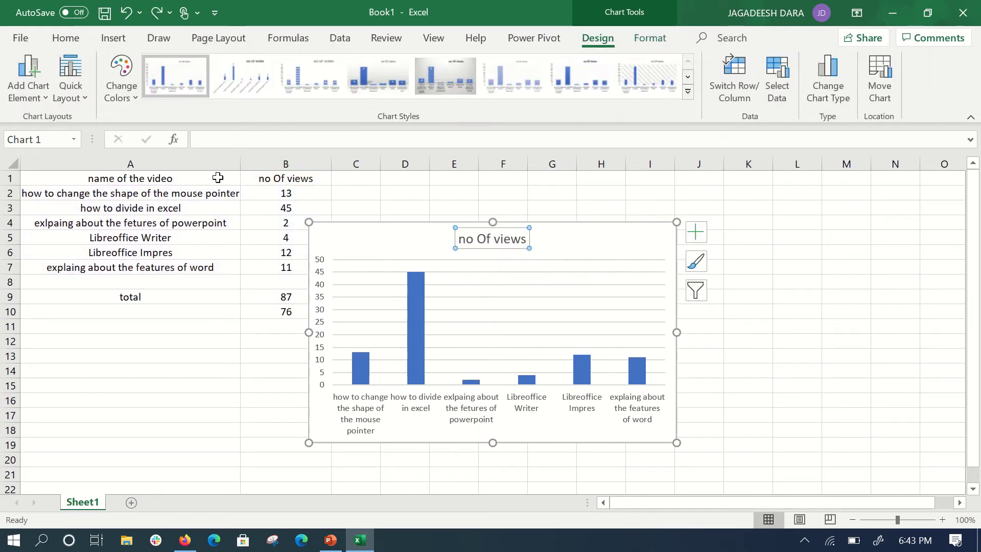
Clear the chart title's text and rewrite it as "no of views".
{"action": "left_click", "coordinate": [489, 239]}
{"action": "key", "text": "BackSpace"}
{"action": "key", "text": "BackSpace"}
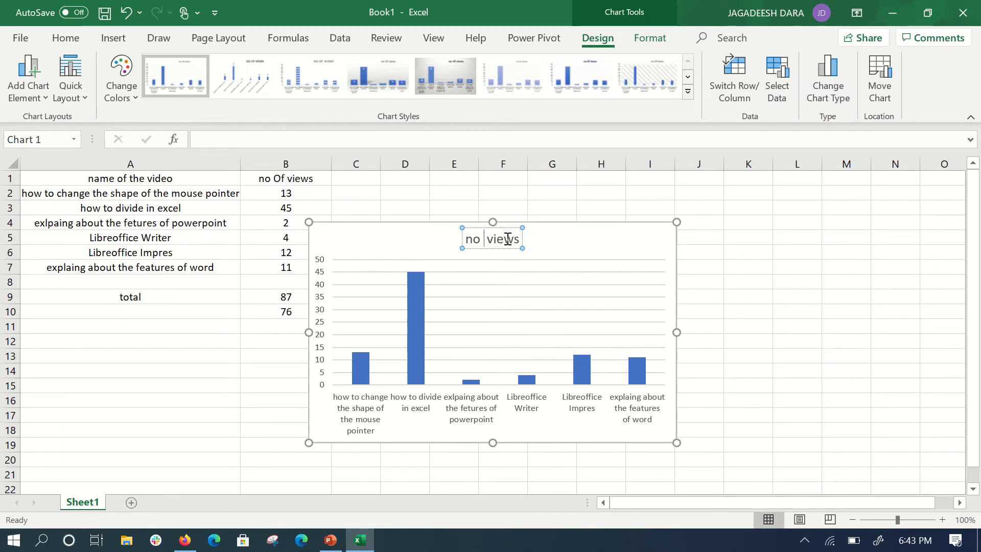
{"action": "type", "text": "of"}
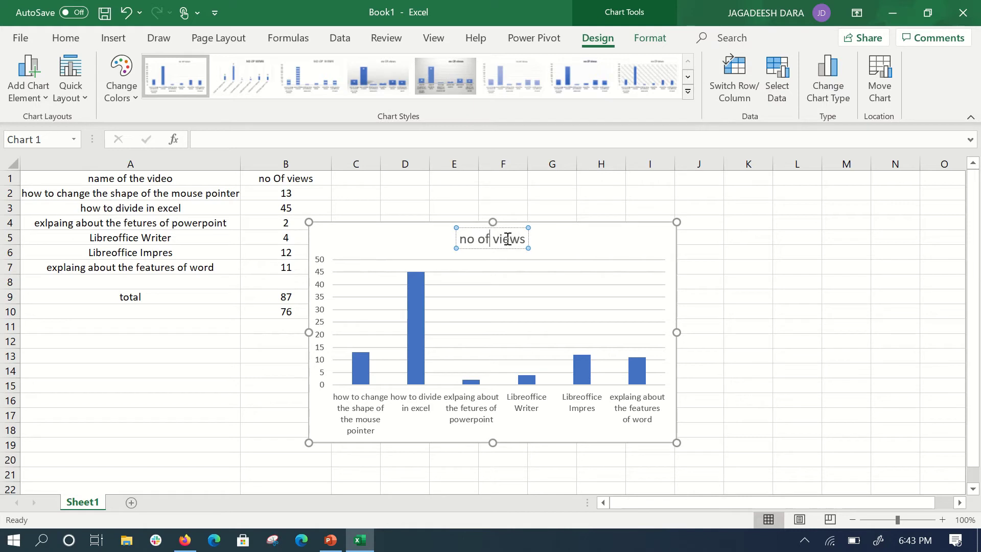
{"action": "key", "text": "BackSpace"}
{"action": "key", "text": "BackSpace"}
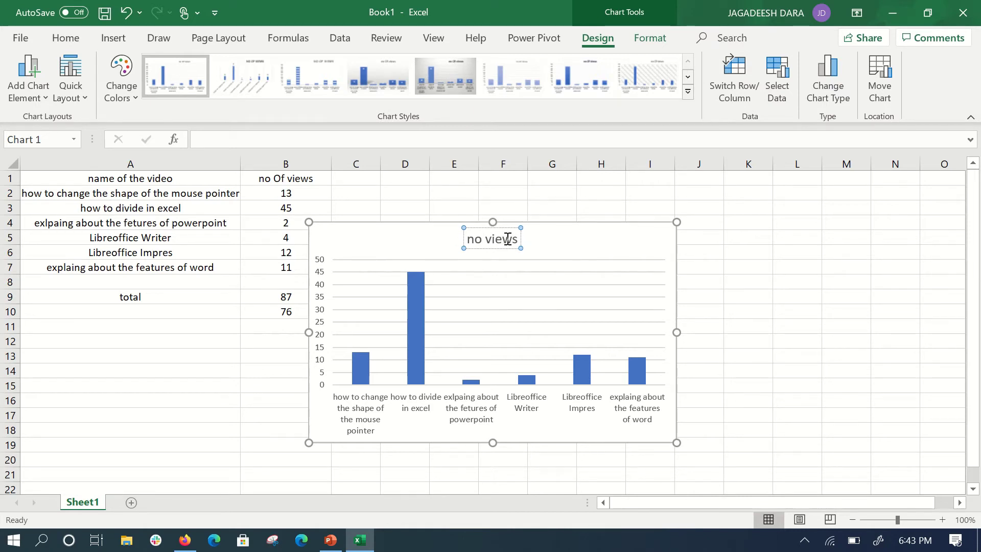
{"action": "key", "text": "BackSpace"}
{"action": "key", "text": "BackSpace"}
{"action": "key", "text": "Delete"}
{"action": "key", "text": "Delete"}
{"action": "key", "text": "Delete"}
{"action": "key", "text": "Delete"}
{"action": "key", "text": "Delete"}
{"action": "key", "text": "Delete"}
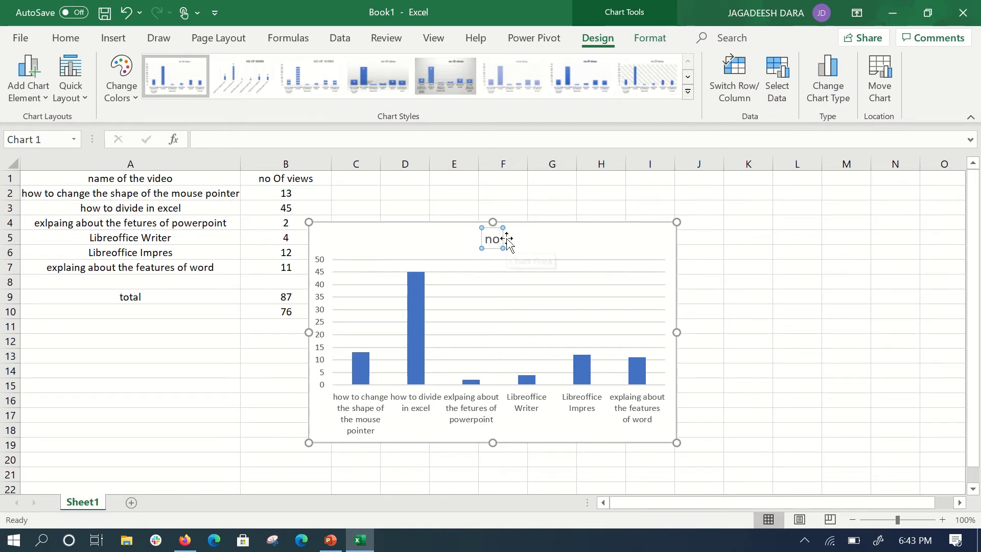
{"action": "type", "text": "no of"}
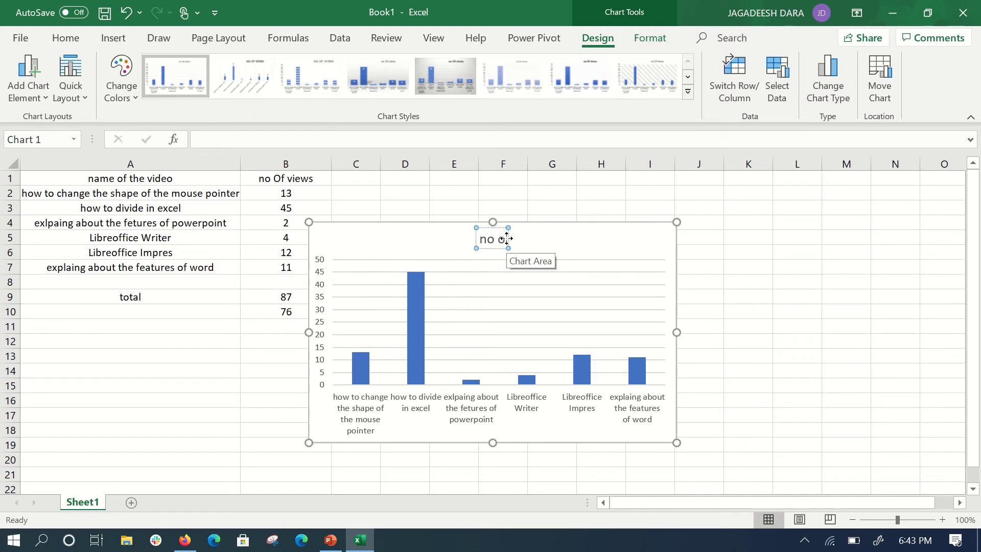
{"action": "type", "text": " views"}
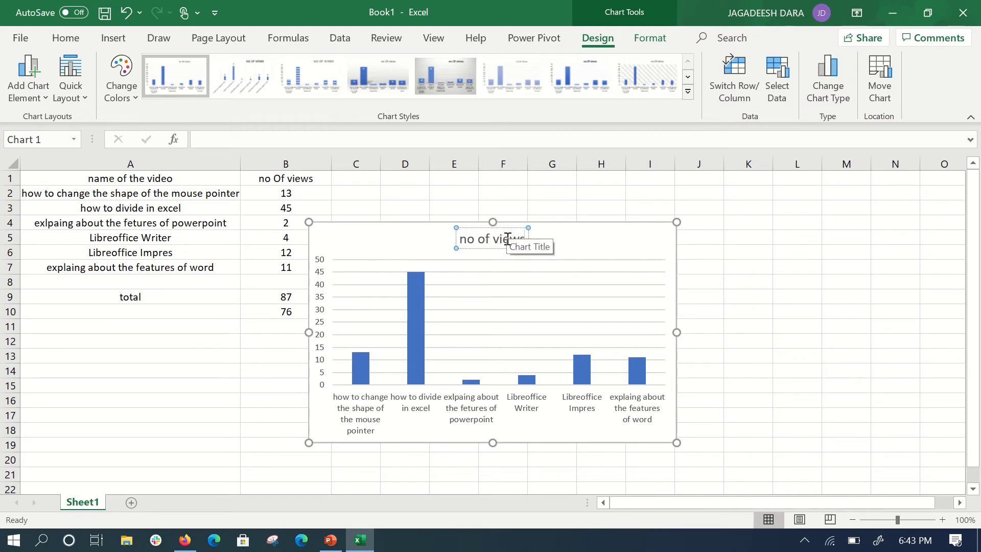
Extend the chart title to read "no of views in youtube".
{"action": "type", "text": " in youtube"}
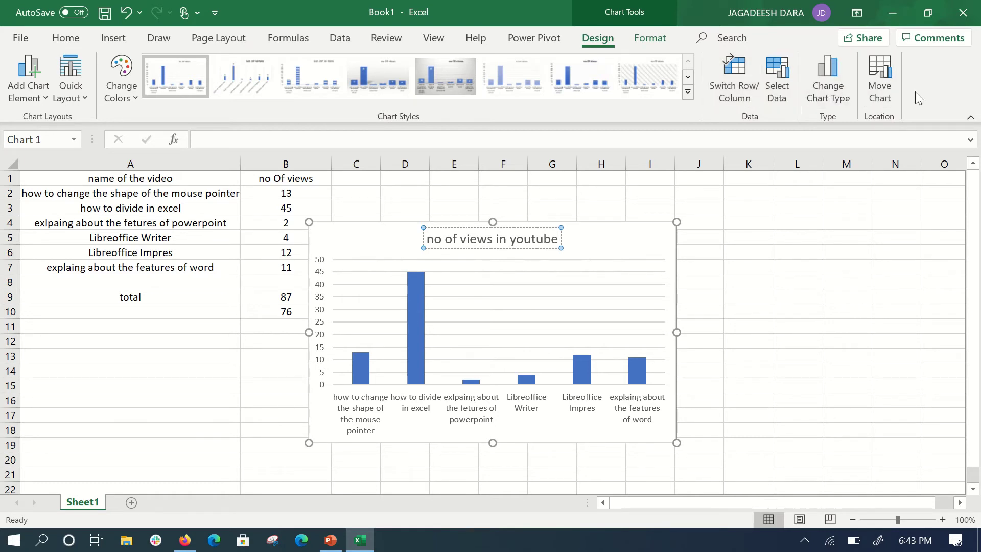
{"action": "left_click", "coordinate": [560, 259]}
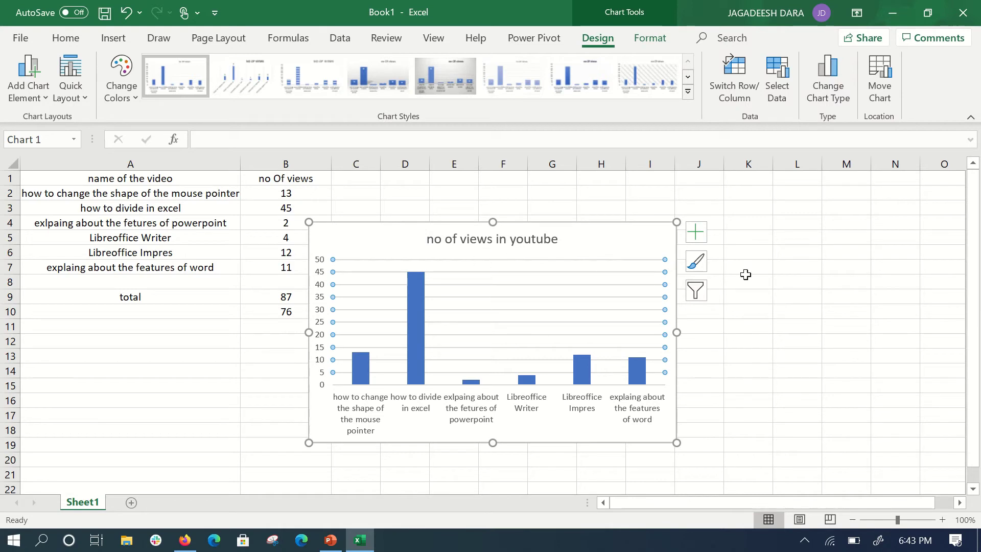
Resize the chart to span about columns C to K and rows 7 to 21.
{"action": "left_click", "coordinate": [477, 247]}
{"action": "left_click_drag", "start_coordinate": [478, 246], "coordinate": [530, 182]}
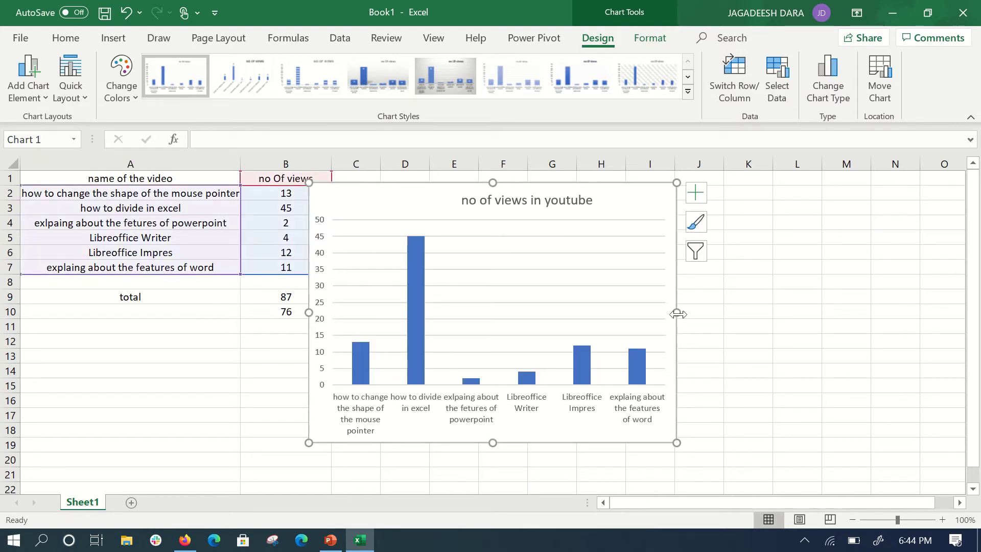
{"action": "left_click_drag", "start_coordinate": [676, 313], "coordinate": [749, 327]}
{"action": "left_click_drag", "start_coordinate": [529, 446], "coordinate": [537, 472]}
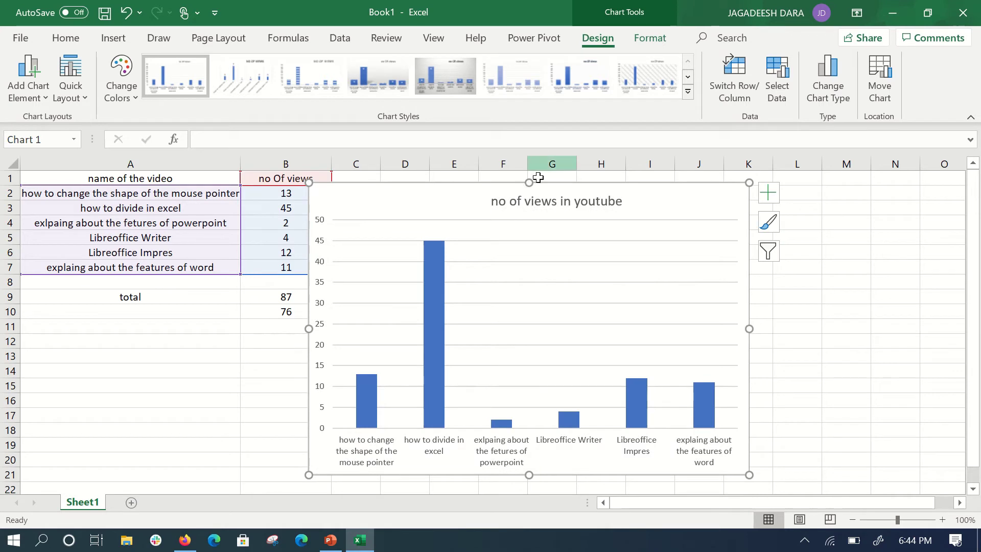
{"action": "left_click_drag", "start_coordinate": [531, 182], "coordinate": [539, 243]}
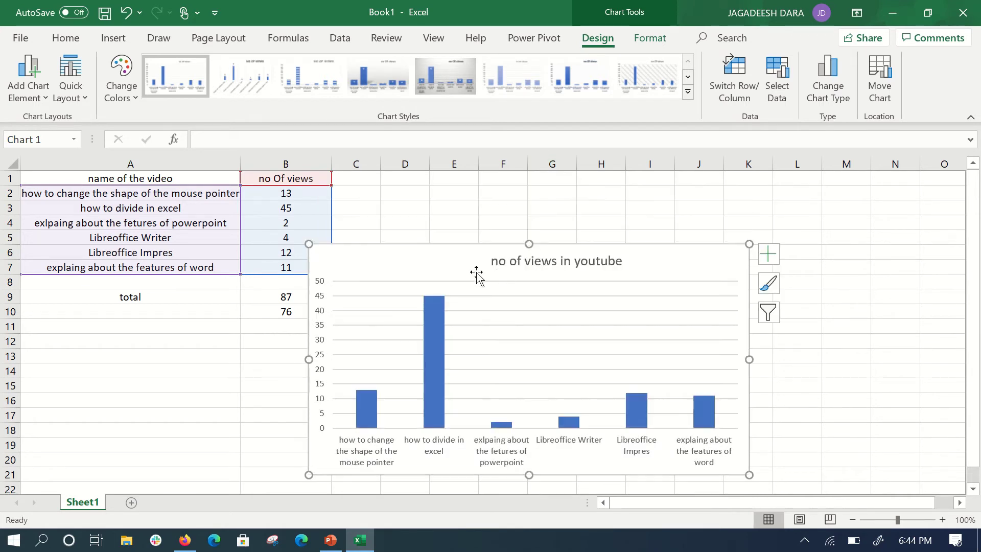
{"action": "left_click_drag", "start_coordinate": [316, 249], "coordinate": [338, 261]}
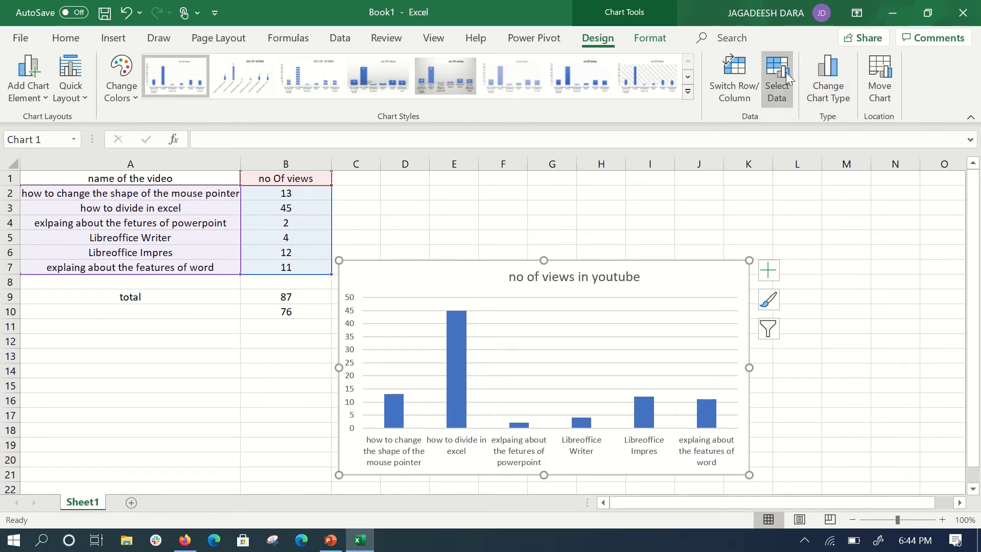
Try recoloring the chart's columns with the first Colorful palette.
{"action": "left_click", "coordinate": [120, 87]}
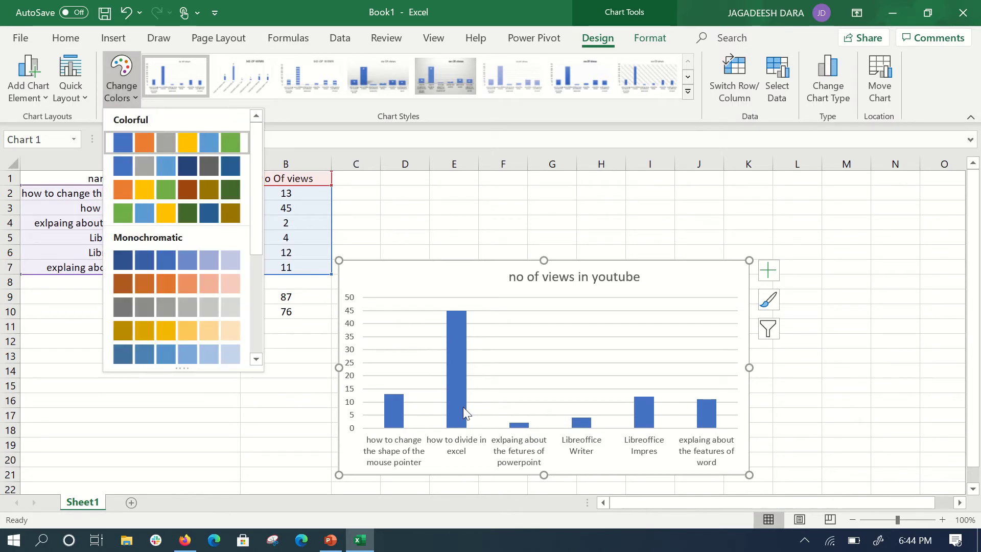
{"action": "left_click", "coordinate": [148, 143]}
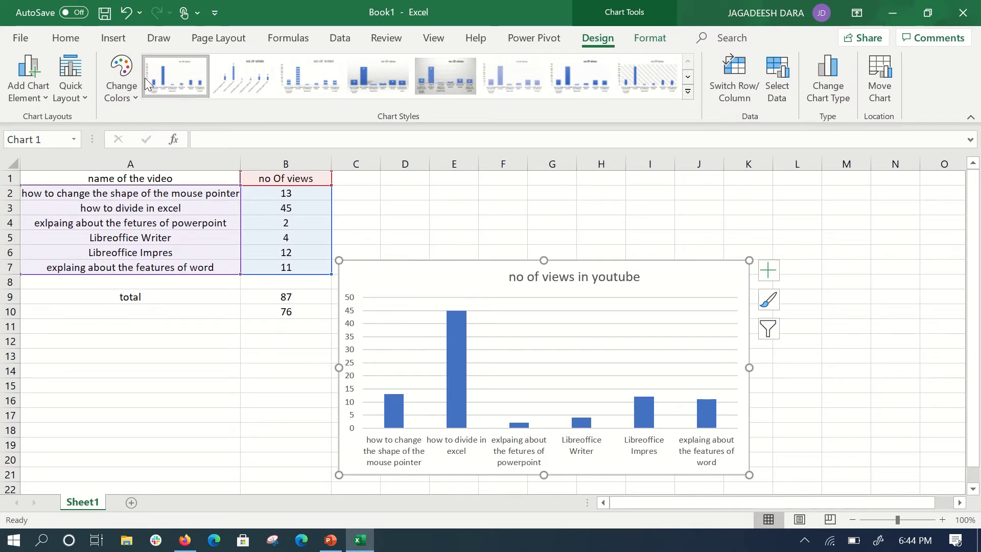
{"action": "left_click", "coordinate": [129, 97]}
{"action": "left_click", "coordinate": [145, 140]}
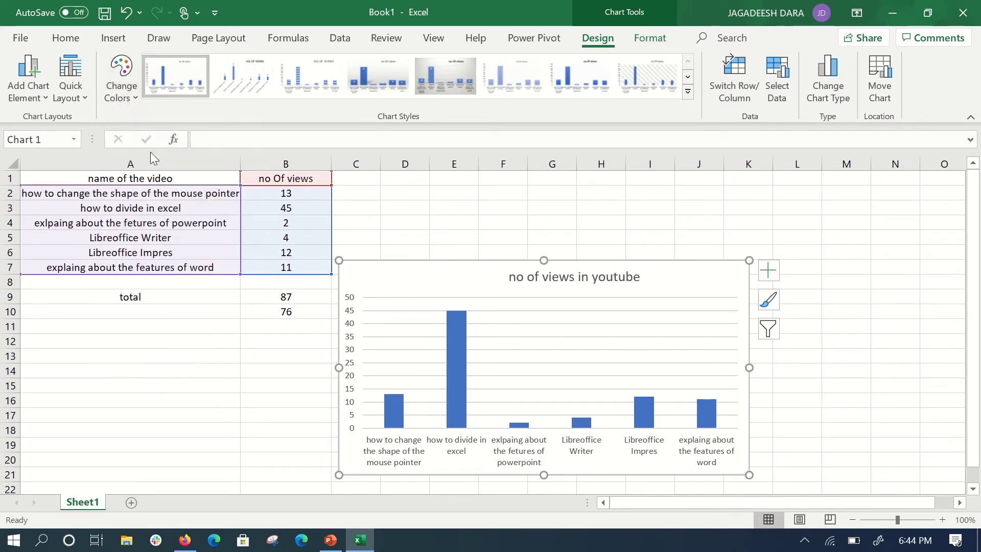
{"action": "left_click", "coordinate": [581, 437]}
{"action": "left_click", "coordinate": [583, 423]}
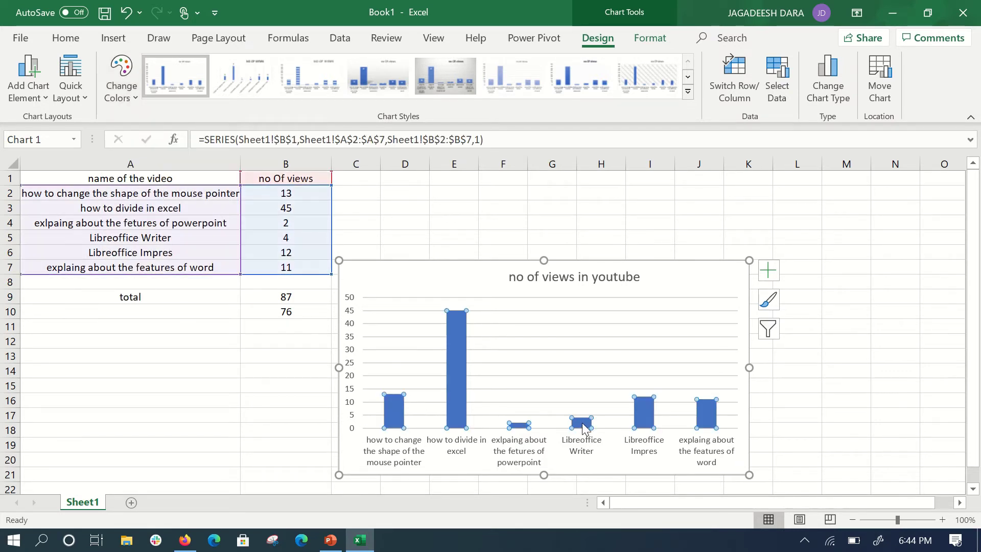
{"action": "left_click", "coordinate": [122, 79]}
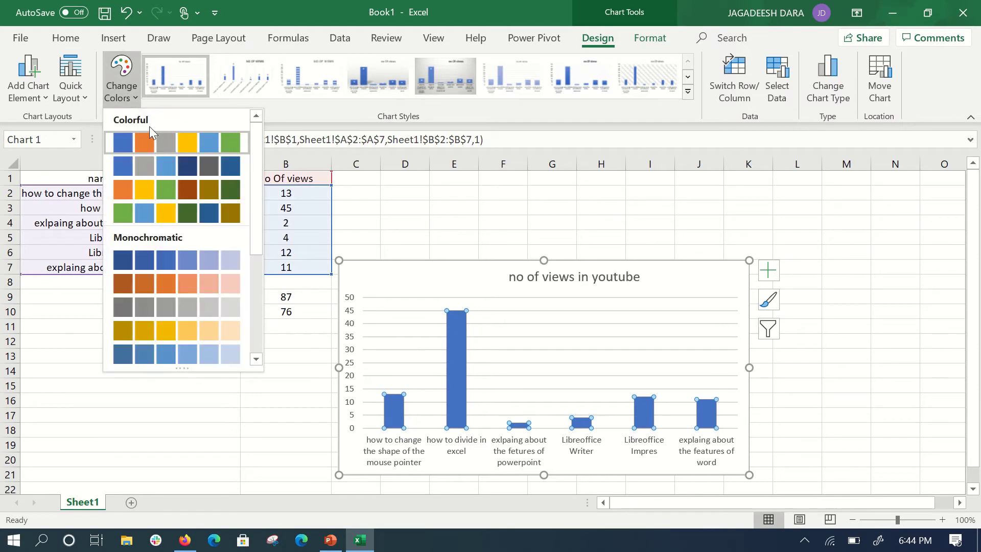
{"action": "left_click", "coordinate": [156, 143]}
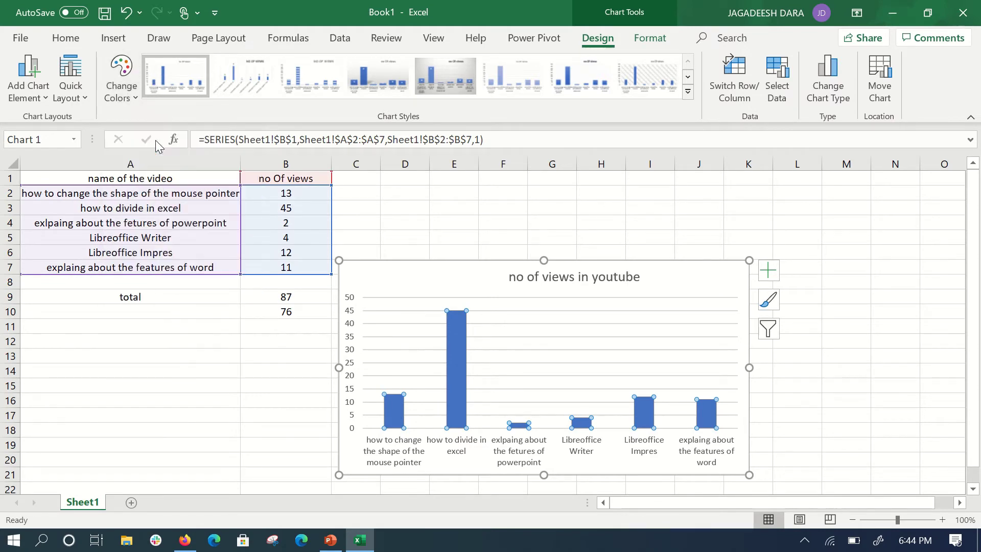
Move the chart up beside the data so that its upper edge sits at row 1.
{"action": "left_click", "coordinate": [726, 219]}
{"action": "left_click", "coordinate": [659, 341]}
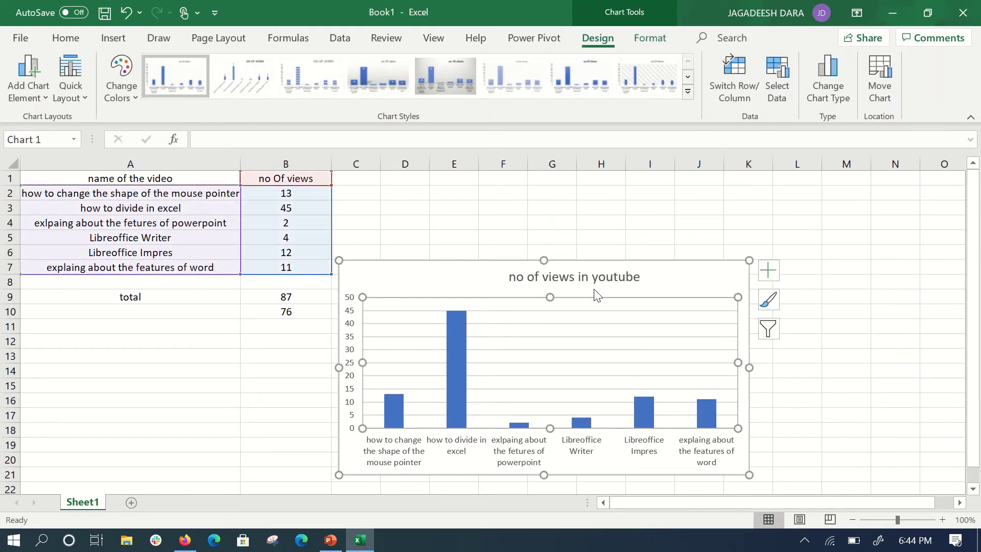
{"action": "left_click", "coordinate": [520, 278]}
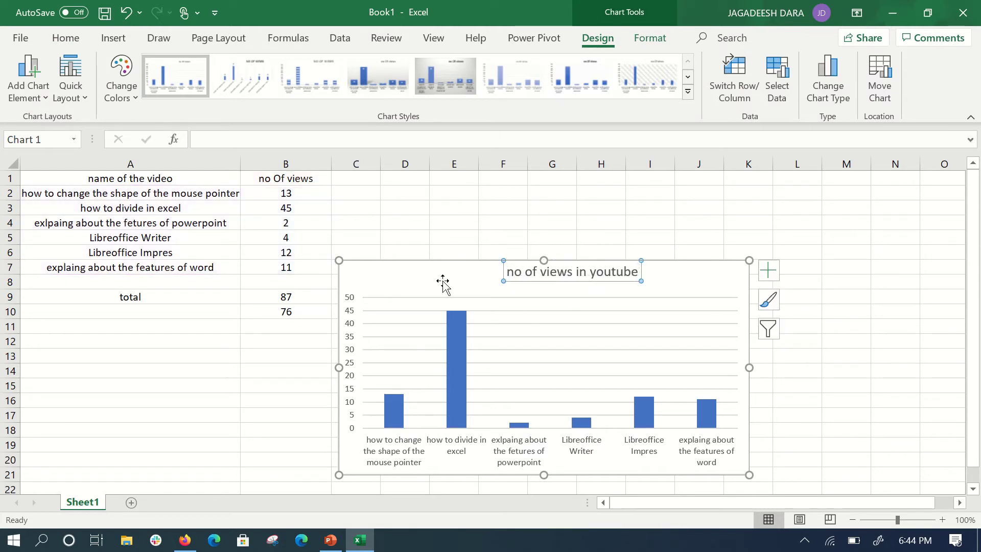
{"action": "left_click_drag", "start_coordinate": [443, 281], "coordinate": [437, 194]}
Change the column chart to a 2-D pie chart and nudge it slightly to the right.
{"action": "scroll", "coordinate": [191, 340], "scroll_direction": "down", "scroll_amount": 4}
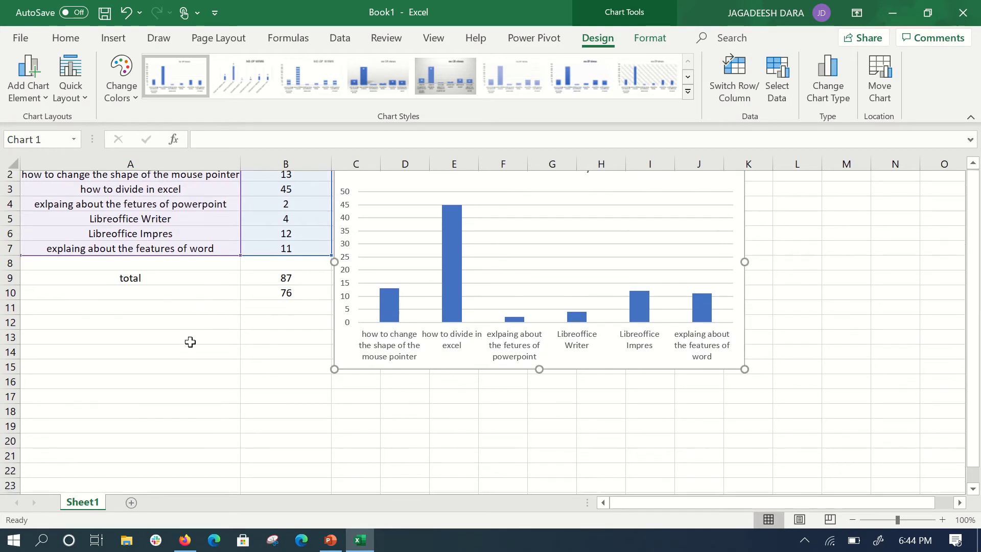
{"action": "scroll", "coordinate": [189, 330], "scroll_direction": "down", "scroll_amount": 2}
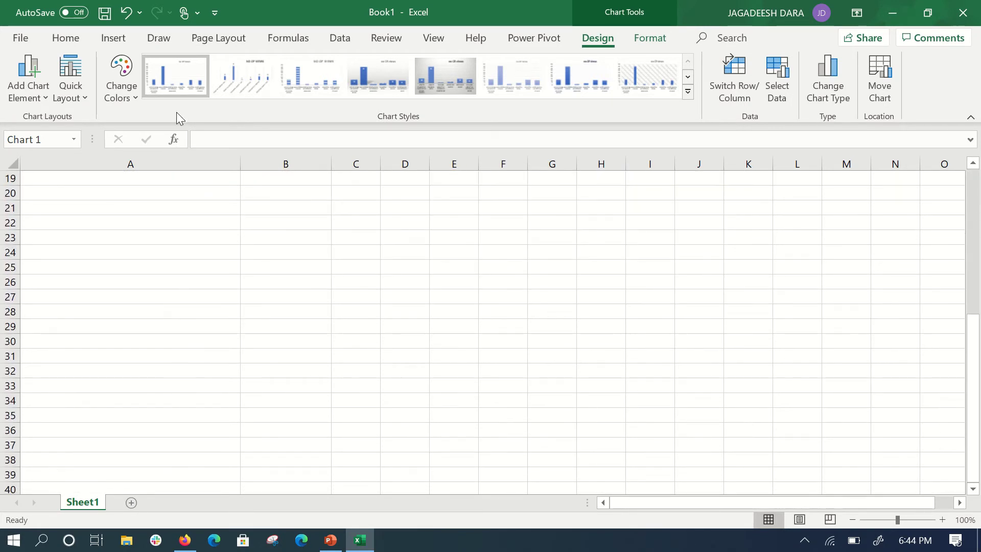
{"action": "left_click", "coordinate": [115, 39]}
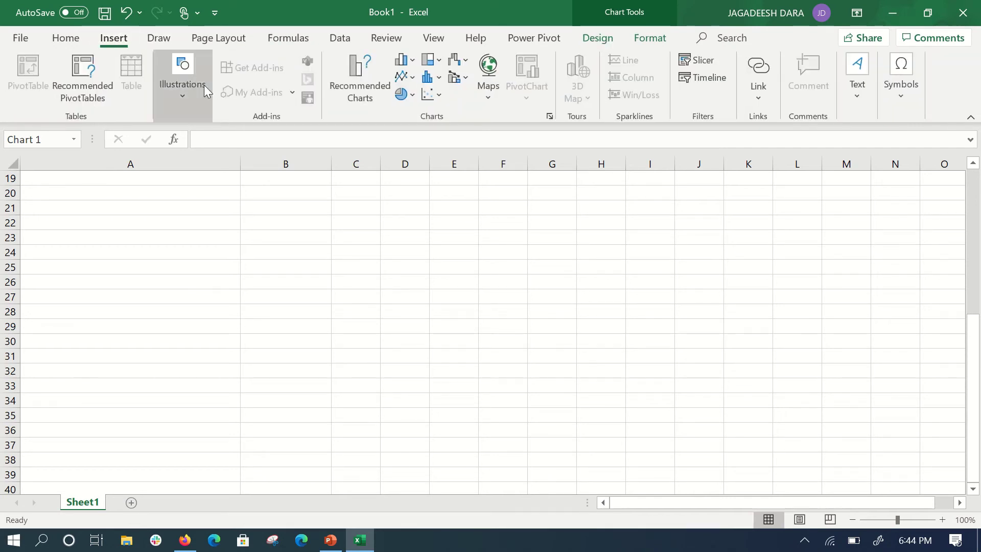
{"action": "left_click", "coordinate": [415, 96]}
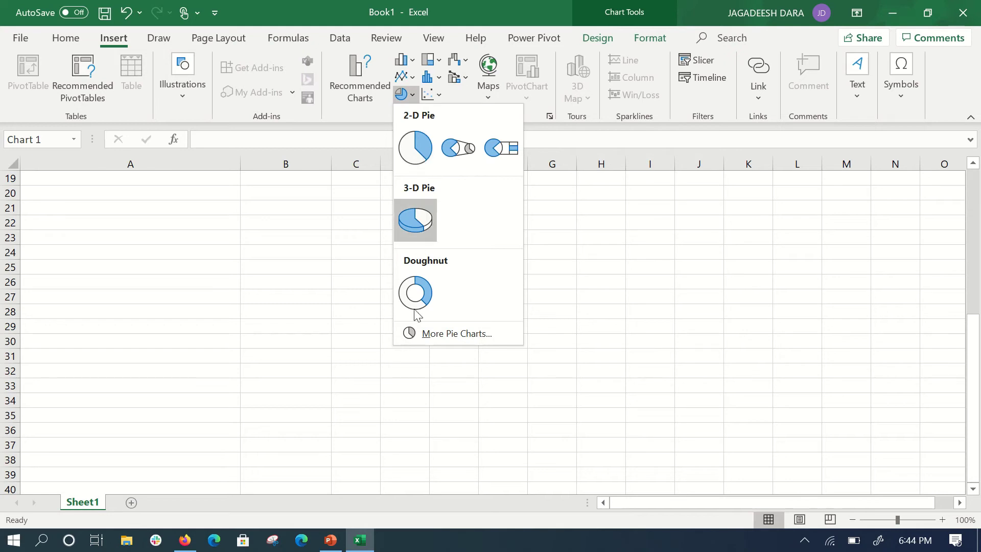
{"action": "left_click", "coordinate": [440, 337]}
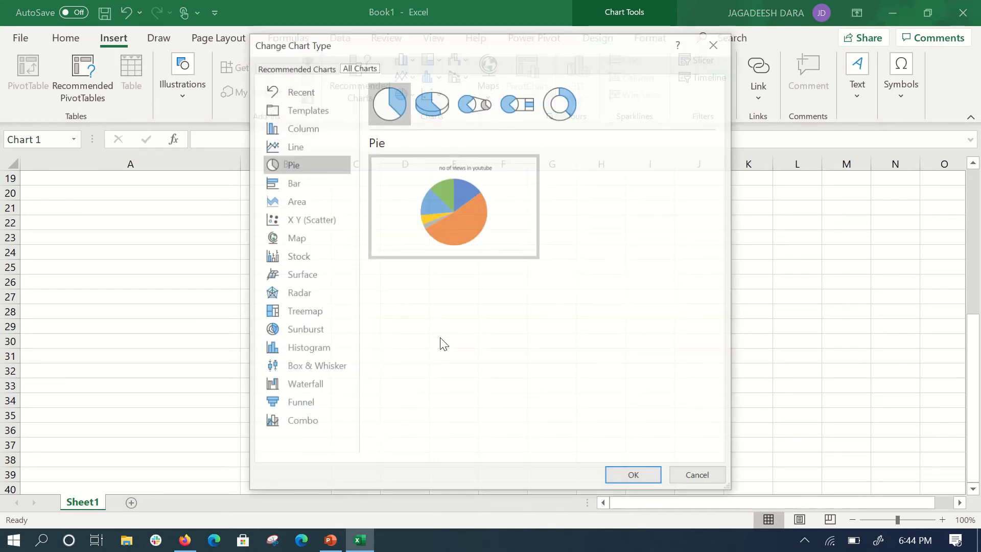
{"action": "mouse_move", "coordinate": [511, 191]}
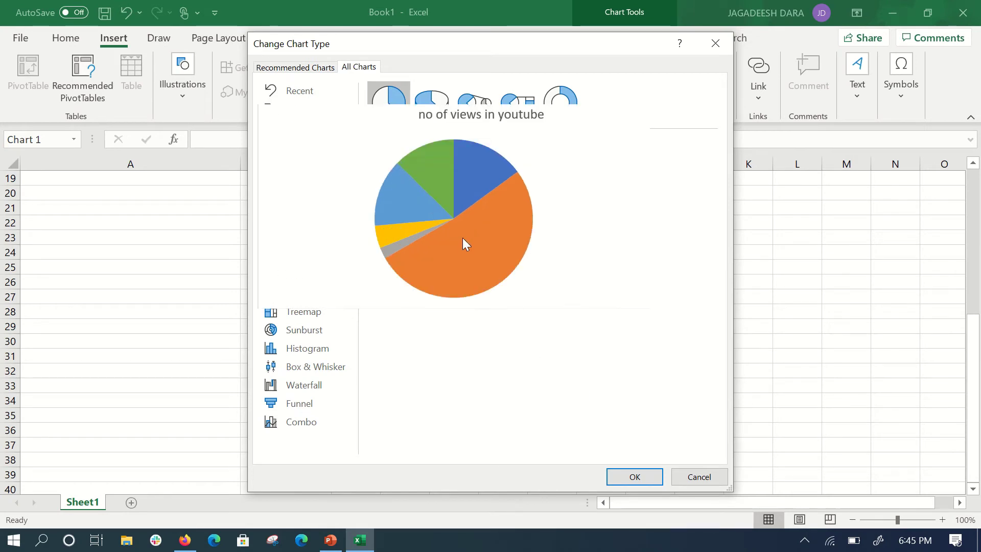
{"action": "left_click", "coordinate": [645, 477]}
{"action": "scroll", "coordinate": [404, 325], "scroll_direction": "up", "scroll_amount": 6}
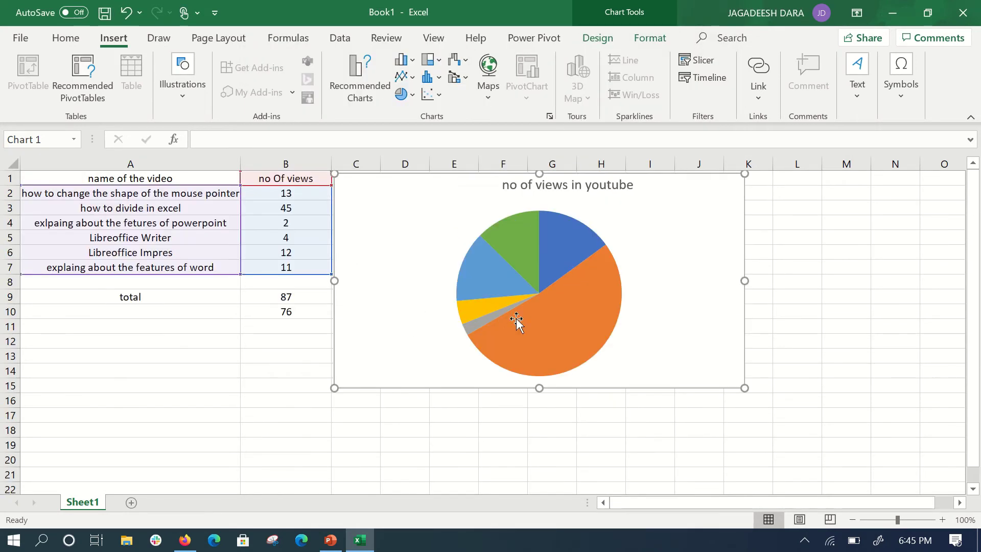
{"action": "mouse_move", "coordinate": [429, 182]}
{"action": "left_mouse_down"}
{"action": "mouse_move", "coordinate": [449, 290]}
{"action": "mouse_move", "coordinate": [419, 193]}
{"action": "mouse_move", "coordinate": [429, 181]}
{"action": "left_mouse_up"}
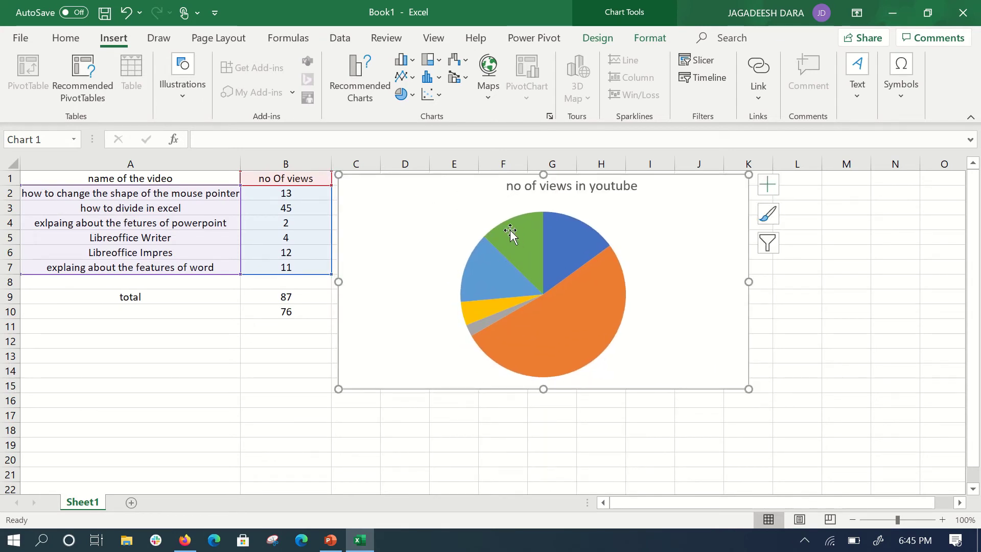
Examine the pie slices' values, including the slice for "how to divide in excel".
{"action": "left_click", "coordinate": [507, 231]}
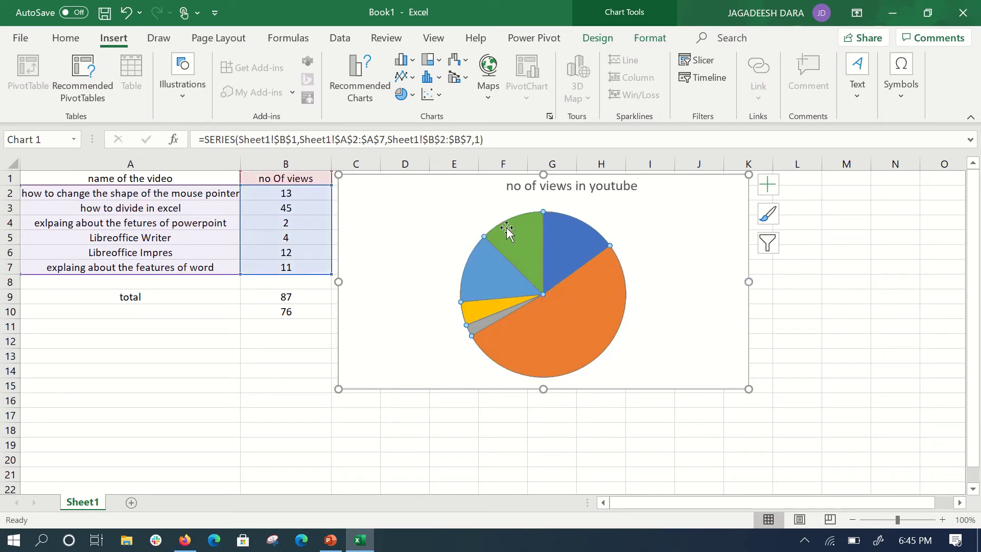
{"action": "left_click", "coordinate": [558, 246]}
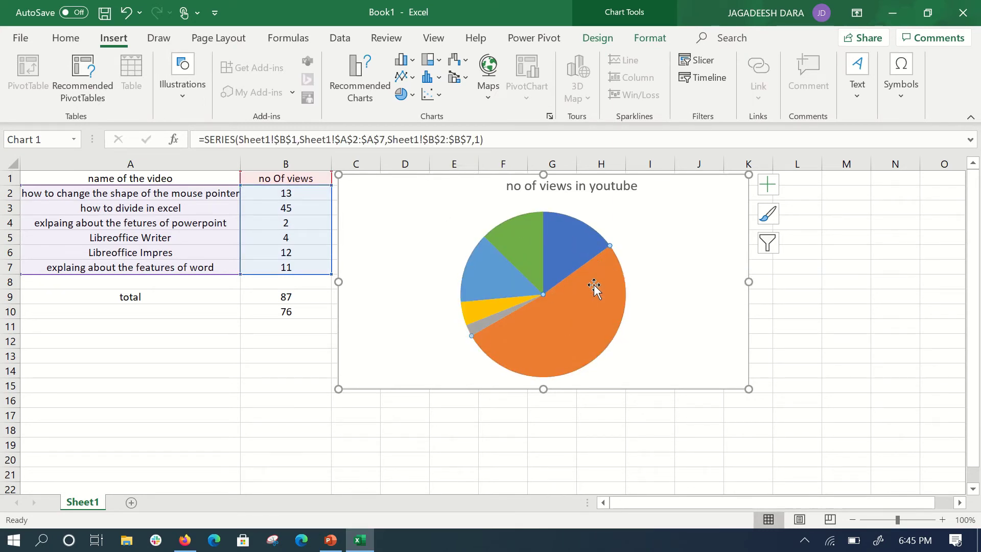
{"action": "mouse_move", "coordinate": [549, 353]}
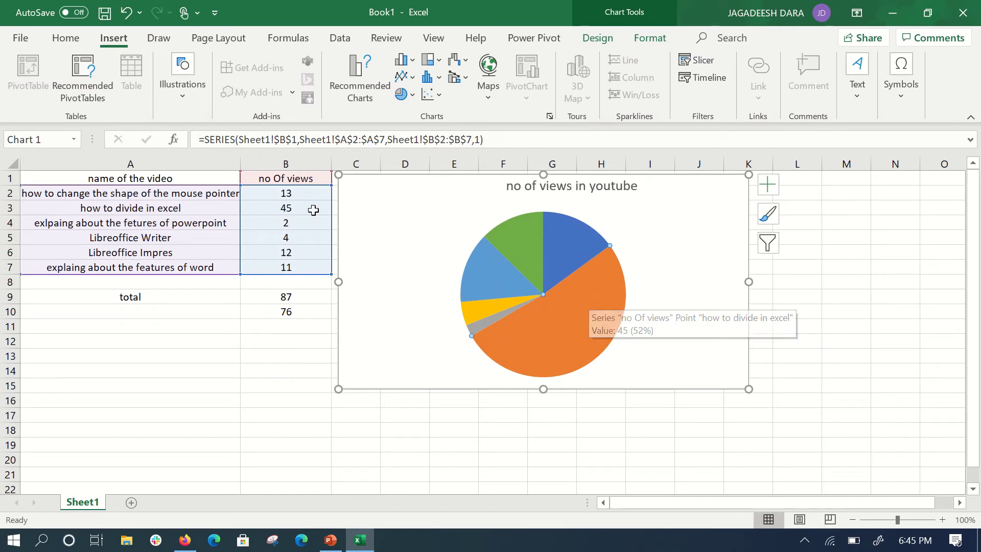
{"action": "mouse_move", "coordinate": [598, 269]}
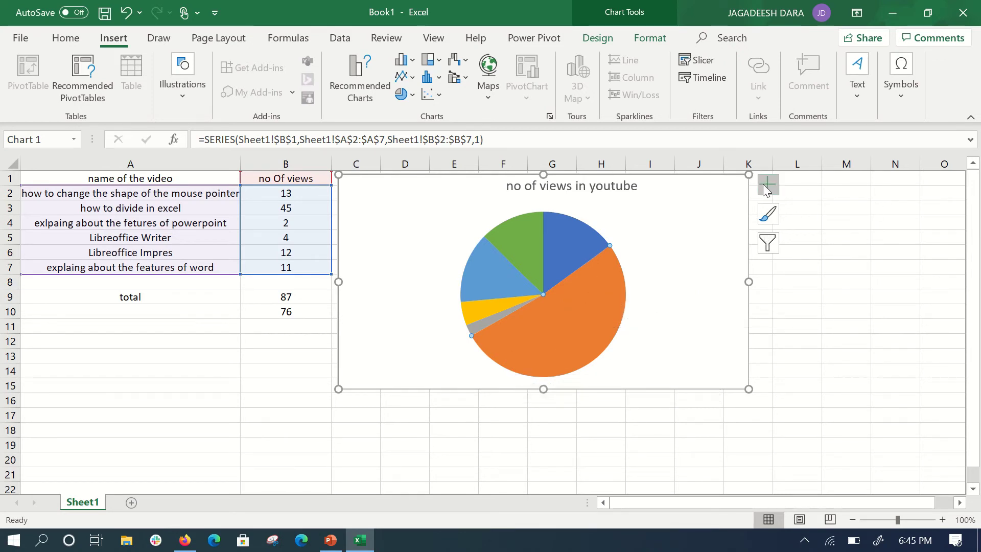
{"action": "left_click", "coordinate": [914, 108]}
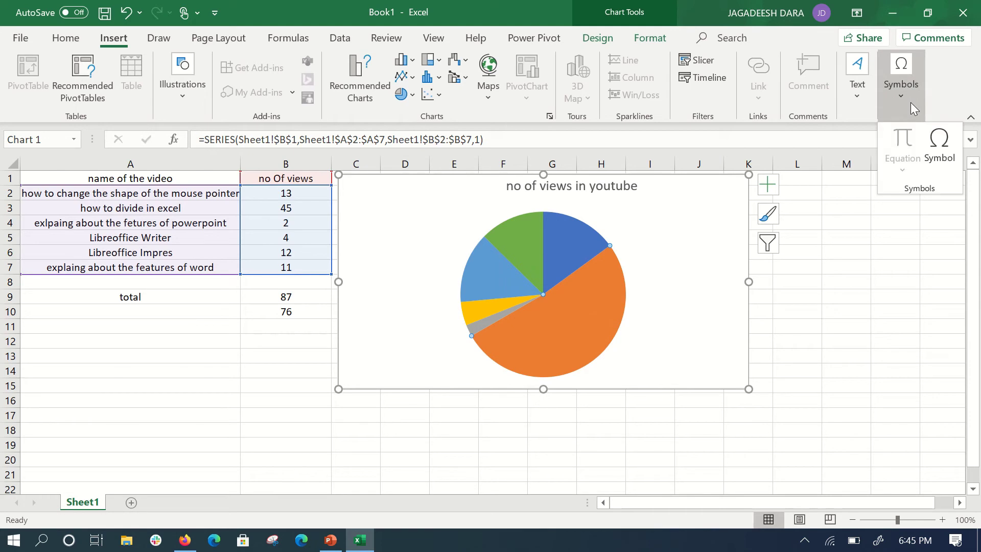
{"action": "left_click", "coordinate": [939, 171]}
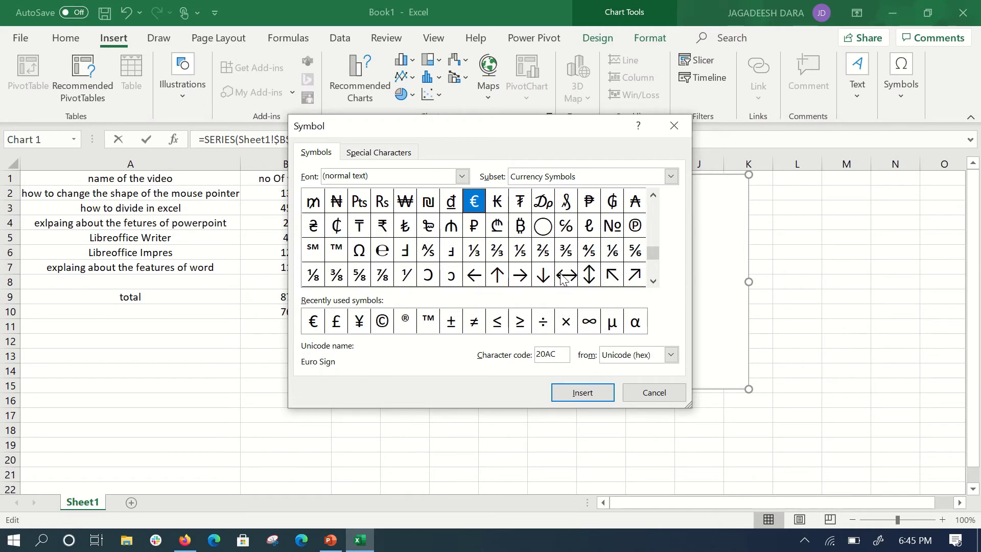
{"action": "left_click", "coordinate": [674, 126]}
Insert the Left Right Arrow symbol (character code 2194) into cell B14.
{"action": "left_click", "coordinate": [285, 369]}
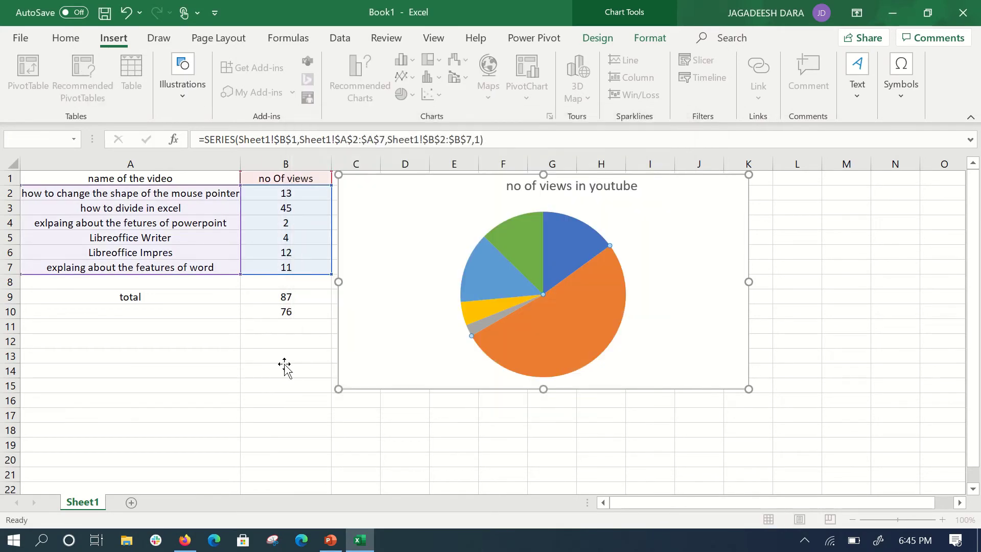
{"action": "left_click", "coordinate": [894, 98]}
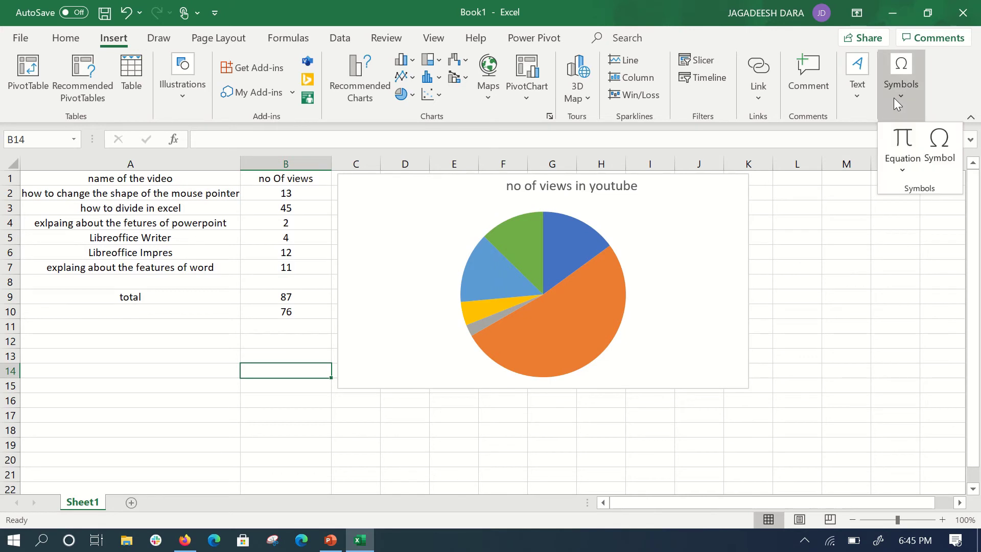
{"action": "left_click", "coordinate": [943, 156]}
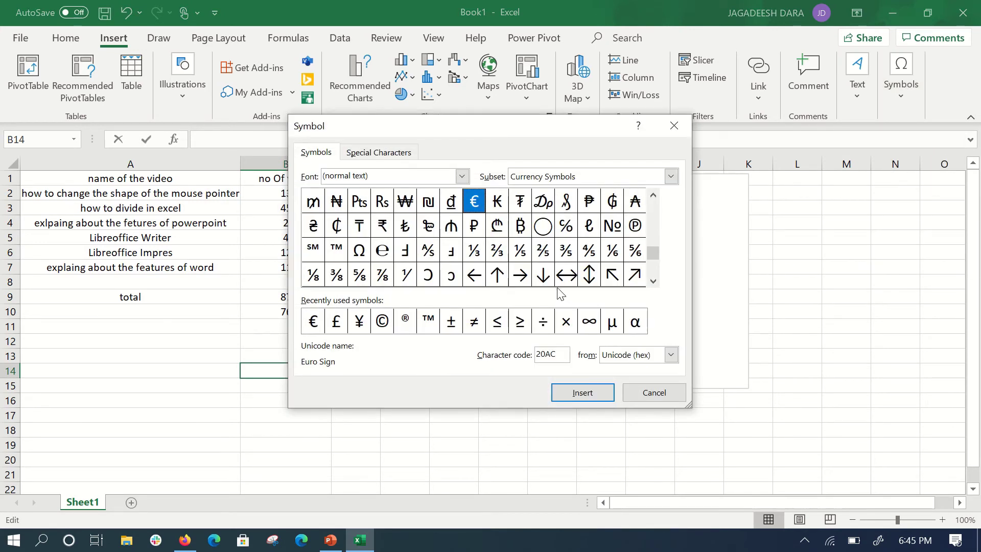
{"action": "left_click", "coordinate": [564, 276]}
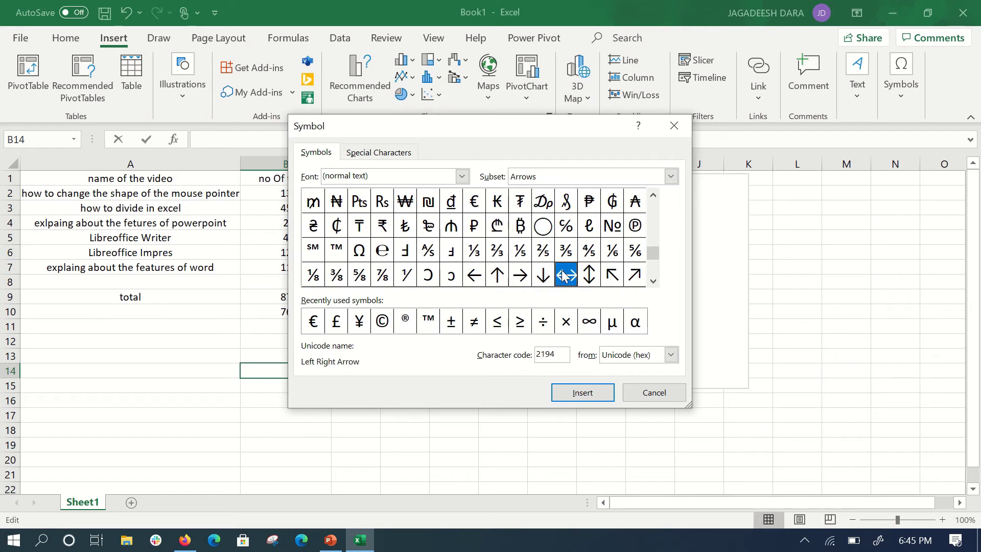
{"action": "left_click", "coordinate": [577, 389]}
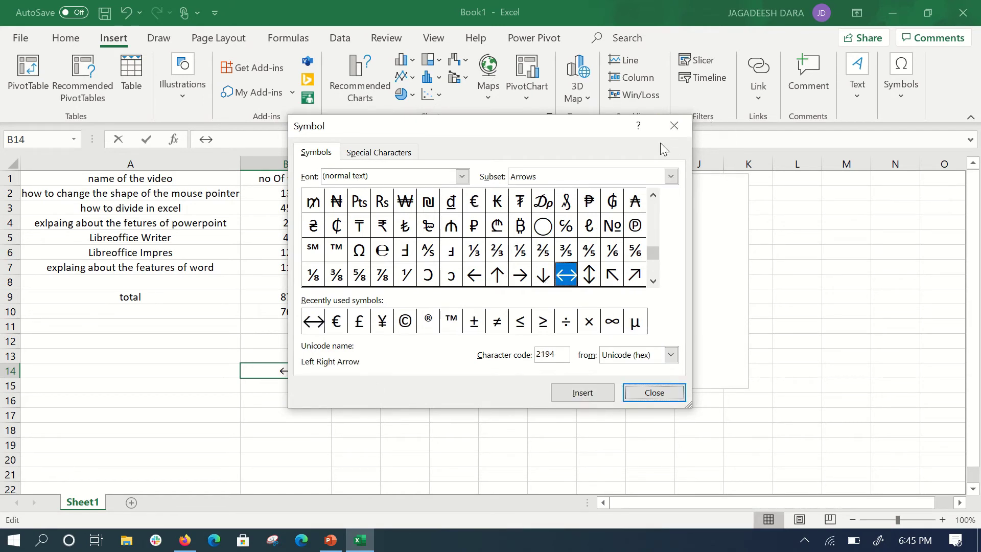
{"action": "left_click", "coordinate": [665, 127]}
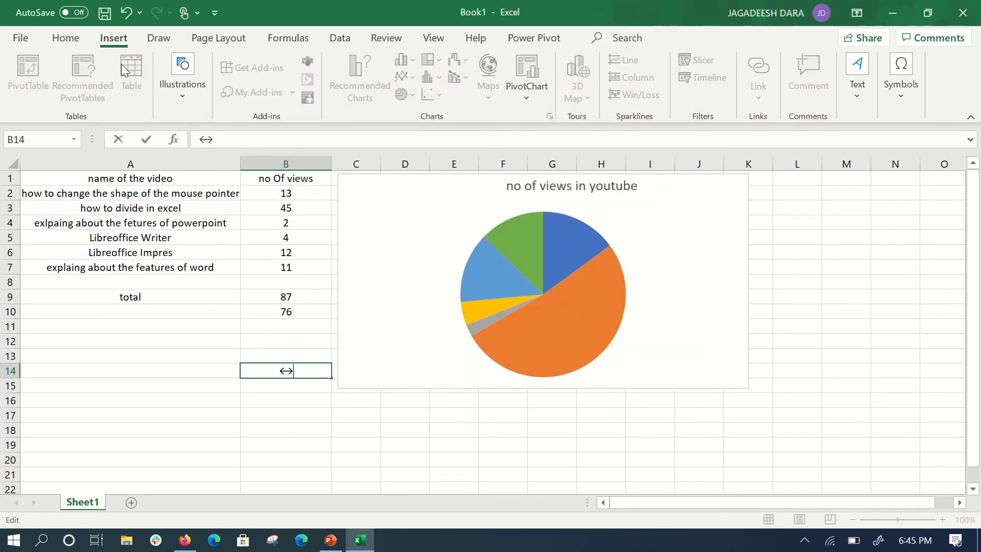
{"action": "left_click", "coordinate": [30, 385]}
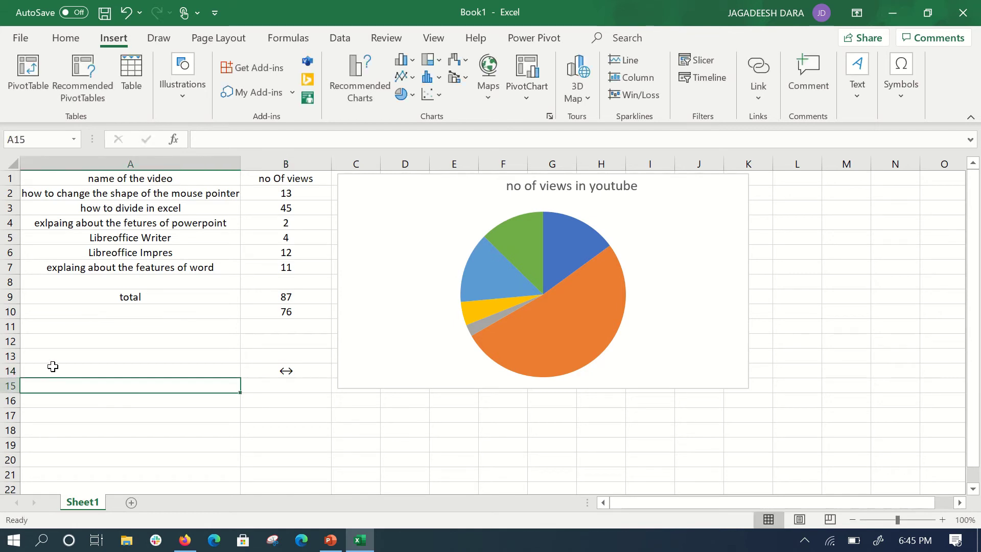
{"action": "left_click", "coordinate": [118, 87]}
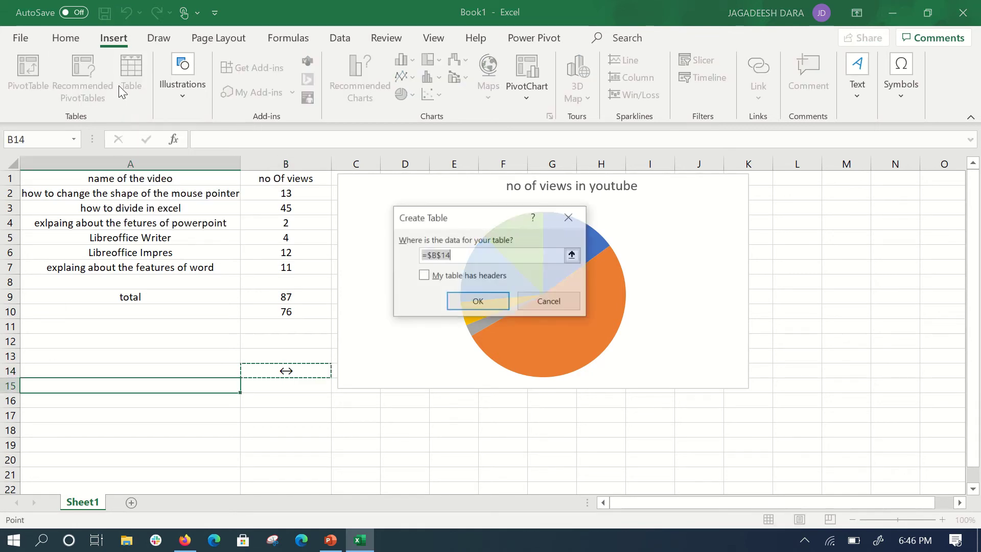
{"action": "left_click", "coordinate": [557, 302]}
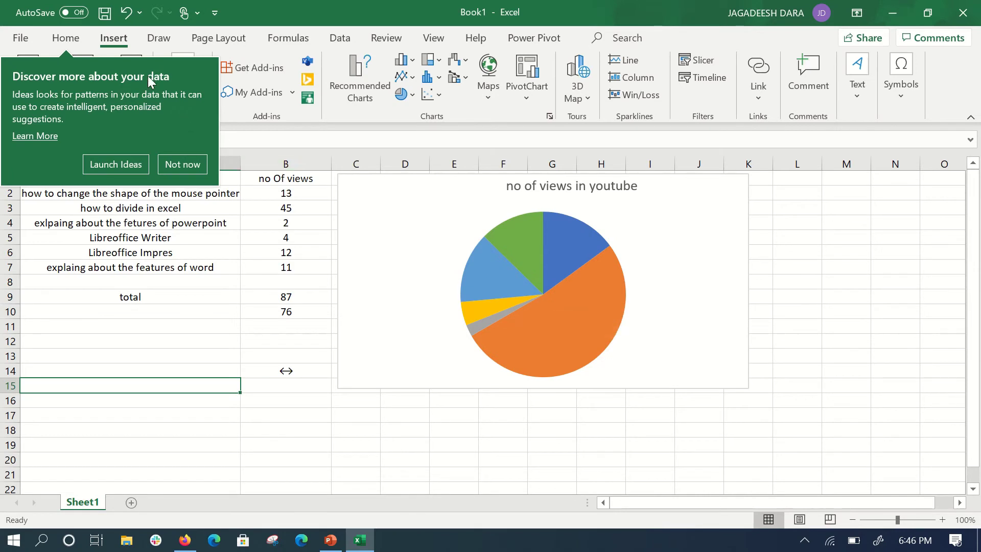
{"action": "left_click", "coordinate": [72, 12]}
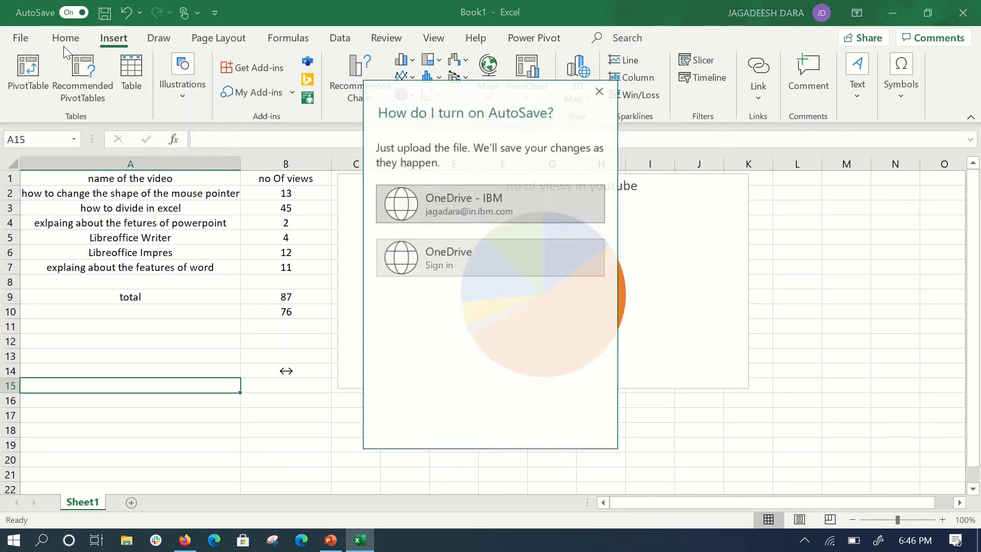
{"action": "left_click", "coordinate": [600, 90]}
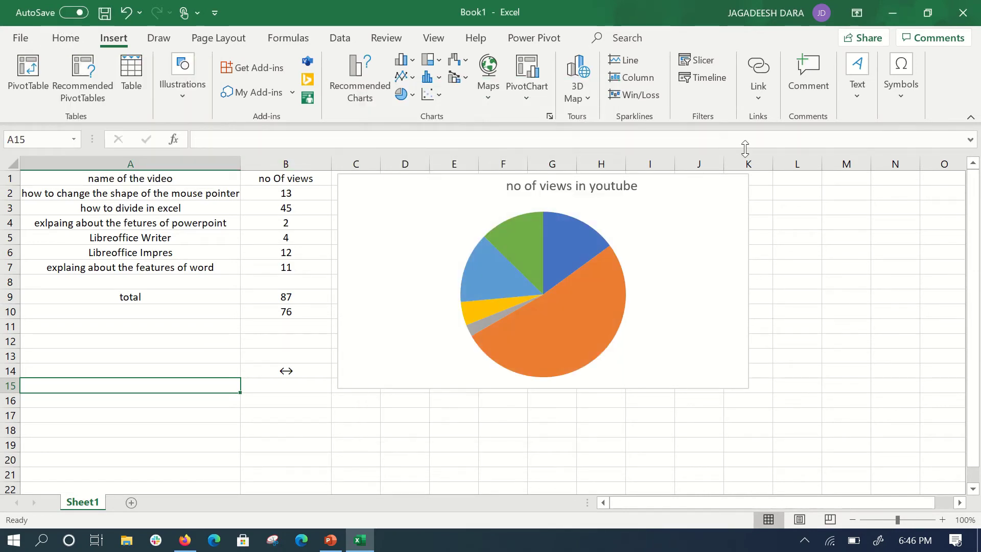
{"action": "left_click", "coordinate": [750, 93]}
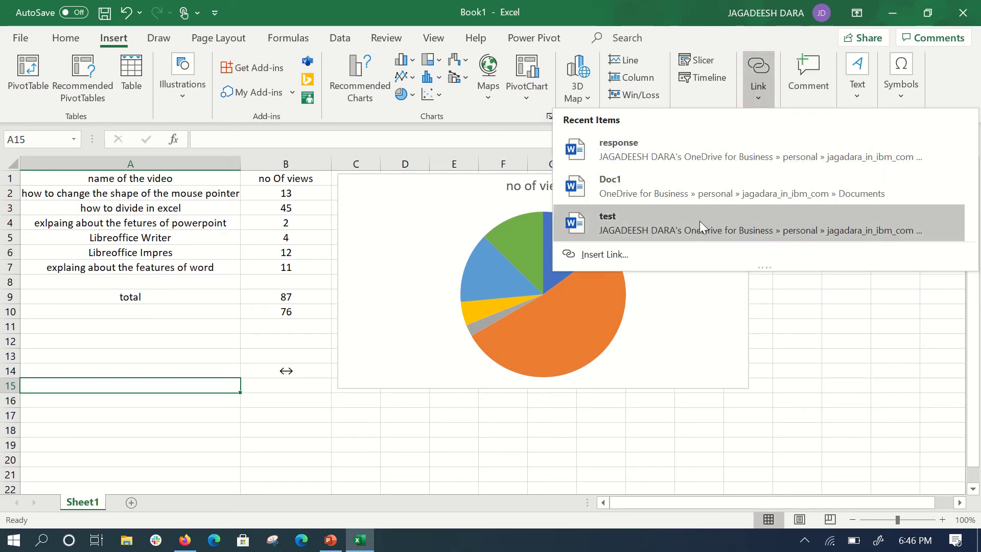
{"action": "left_click", "coordinate": [953, 318]}
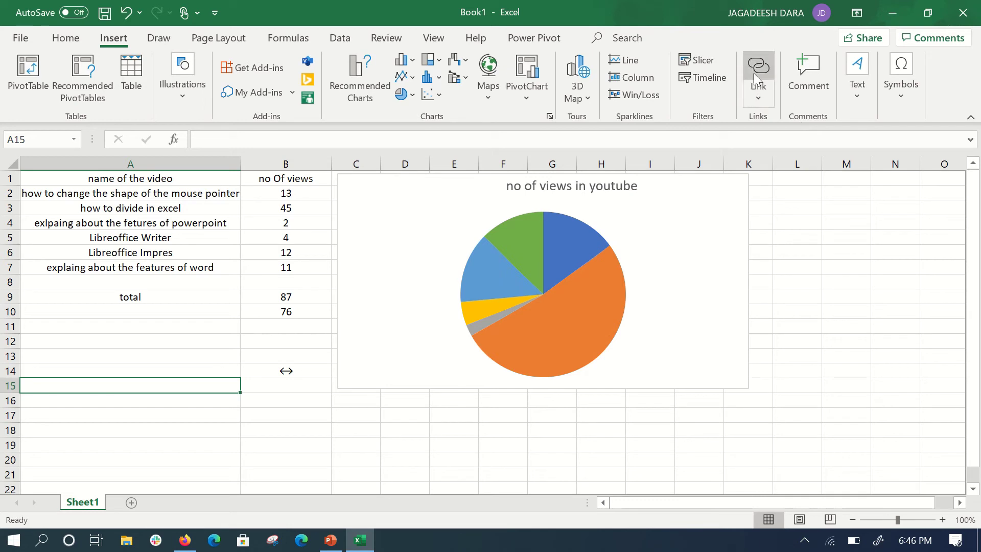
Apply all borders to the empty cell range A15:B21.
{"action": "left_click", "coordinate": [67, 38]}
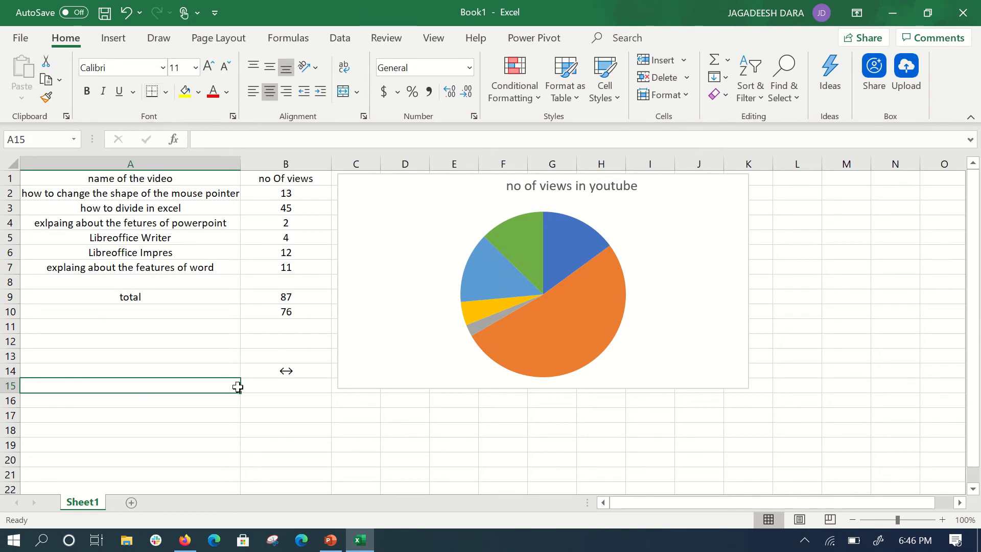
{"action": "mouse_move", "coordinate": [240, 392]}
{"action": "left_mouse_down"}
{"action": "mouse_move", "coordinate": [320, 453]}
{"action": "mouse_move", "coordinate": [327, 389]}
{"action": "mouse_move", "coordinate": [343, 477]}
{"action": "left_mouse_up"}
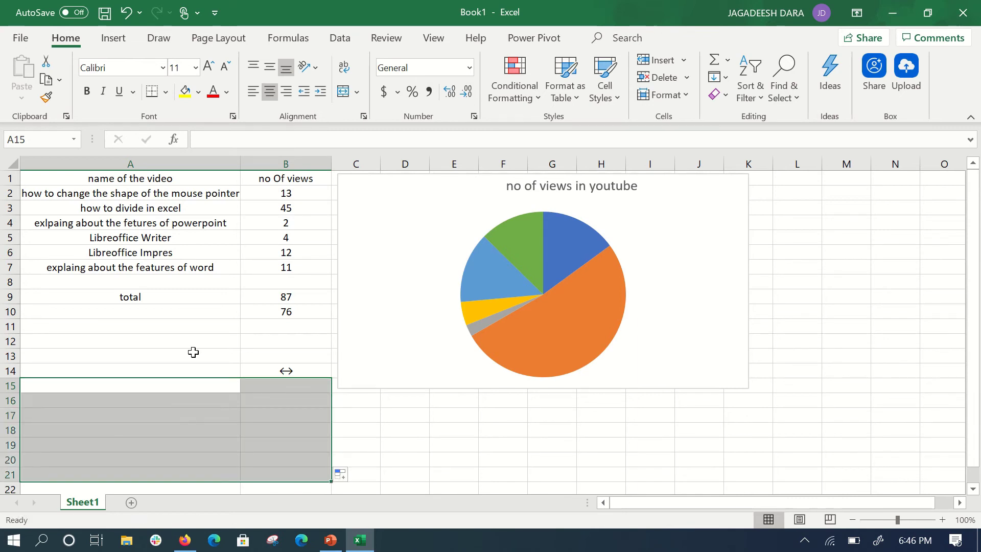
{"action": "left_click", "coordinate": [166, 92]}
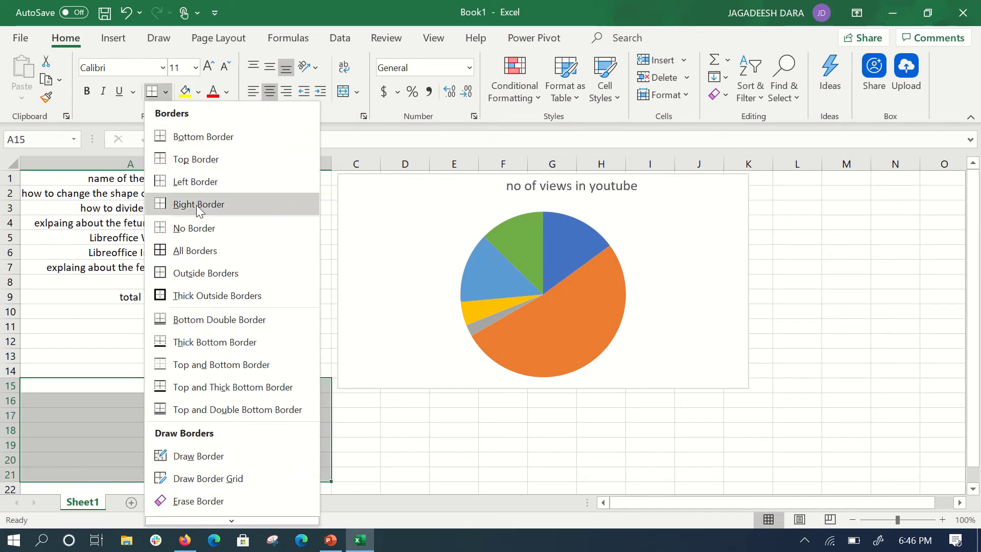
{"action": "left_click", "coordinate": [193, 251]}
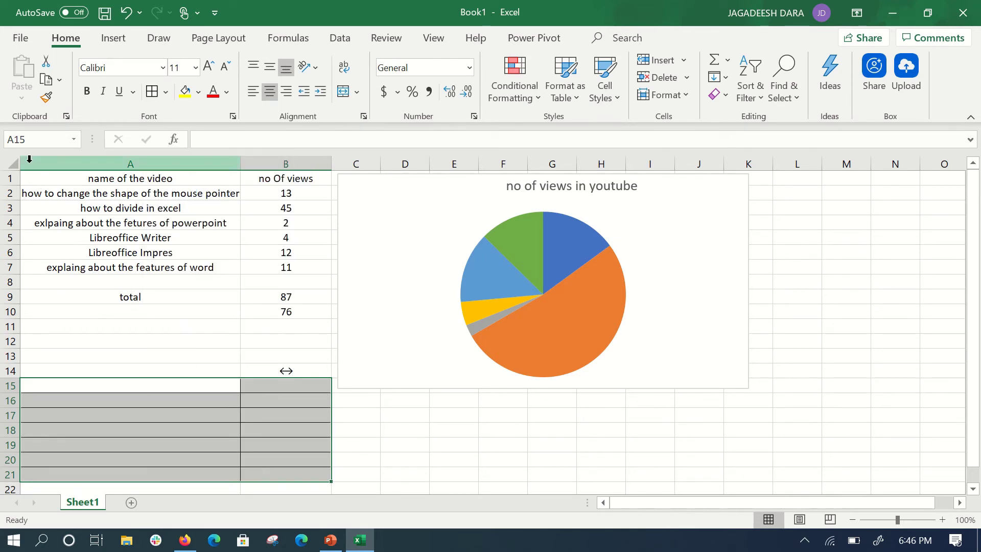
Try to fill cell A1's header down column A to row 9, and undo the fill.
{"action": "left_click", "coordinate": [29, 180]}
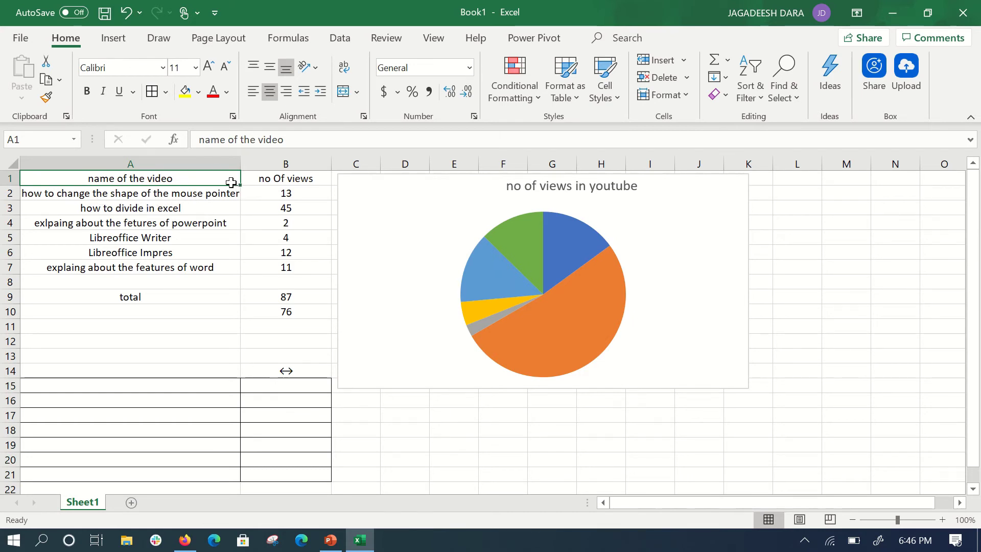
{"action": "left_click_drag", "start_coordinate": [243, 184], "coordinate": [235, 301]}
{"action": "key", "text": "ctrl+z"}
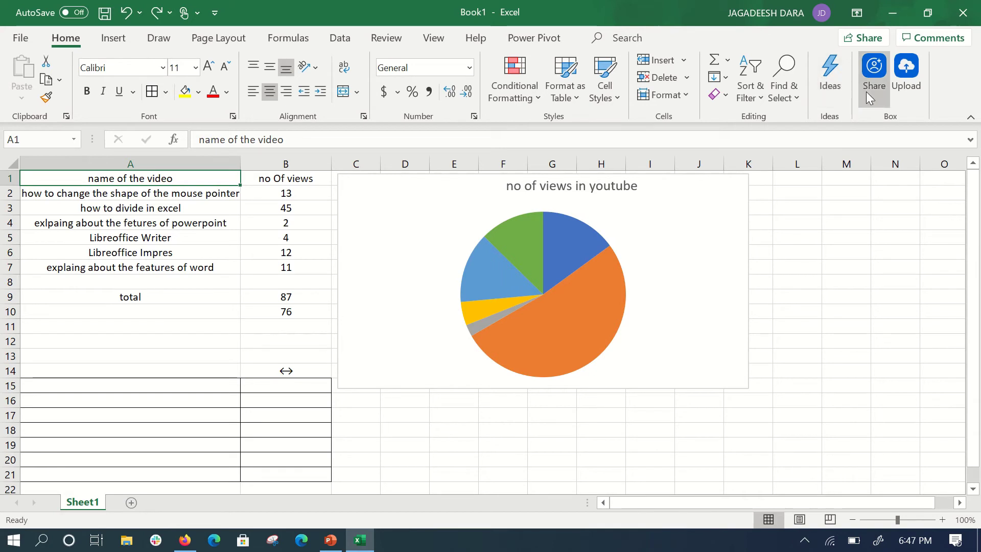
{"action": "left_click", "coordinate": [801, 271]}
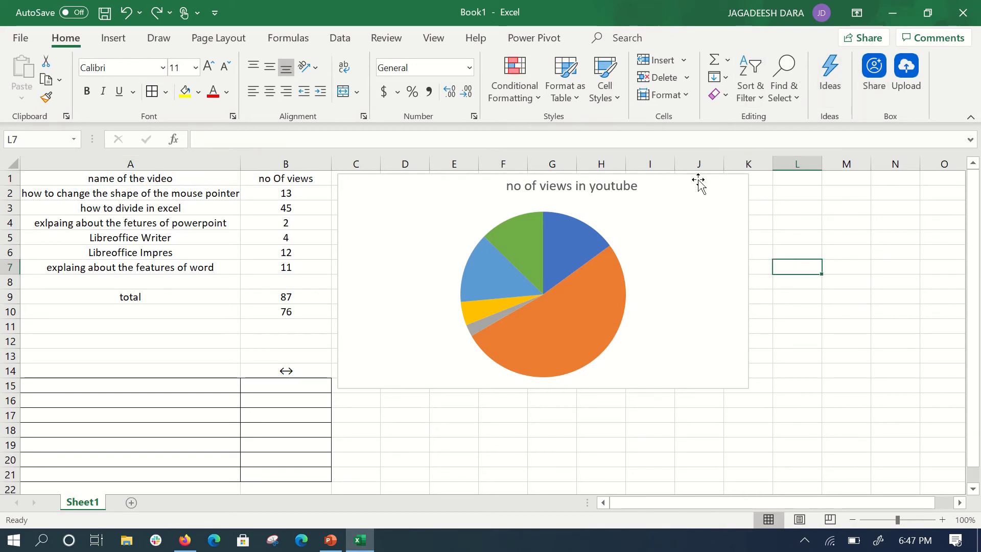
{"action": "left_click", "coordinate": [673, 80]}
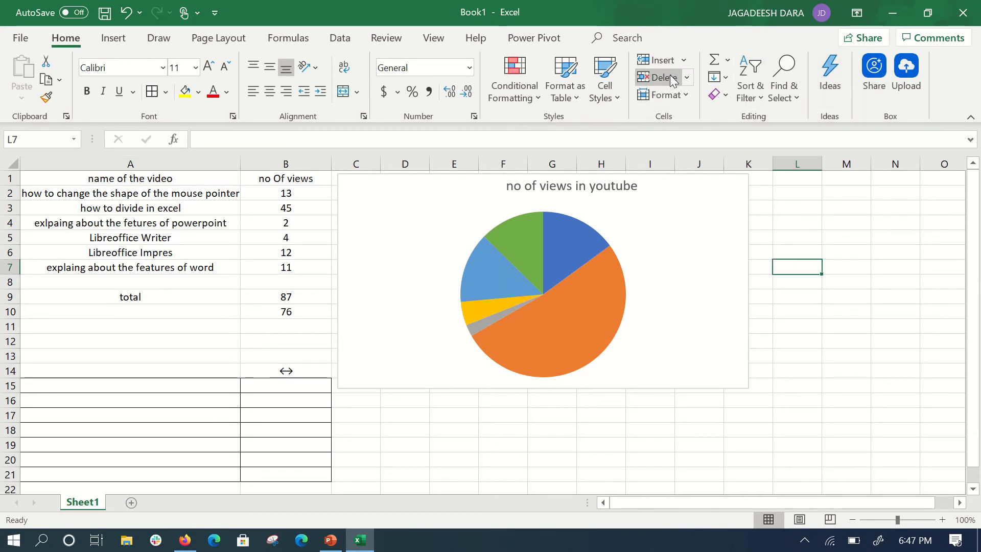
{"action": "left_click", "coordinate": [282, 387]}
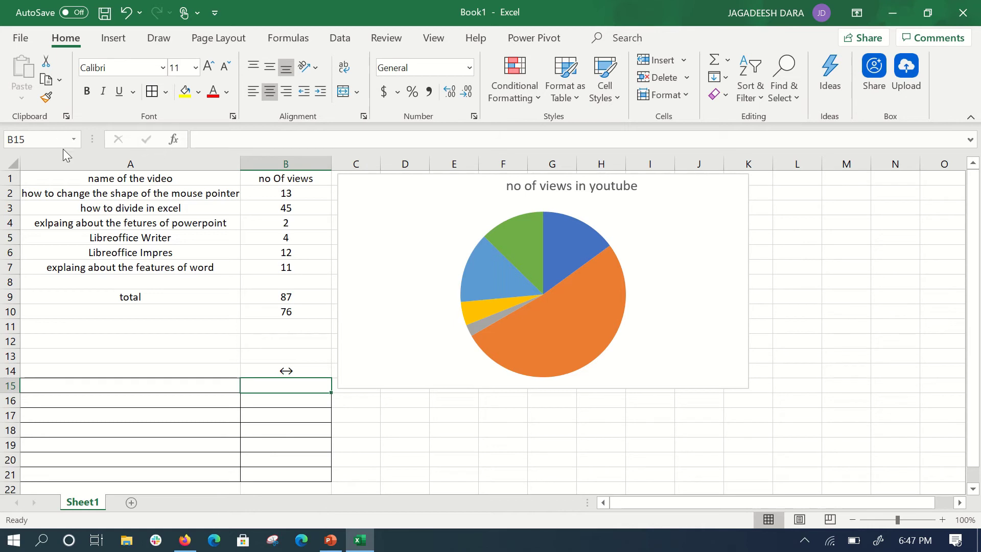
{"action": "left_click", "coordinate": [412, 416]}
{"action": "type", "text": "="}
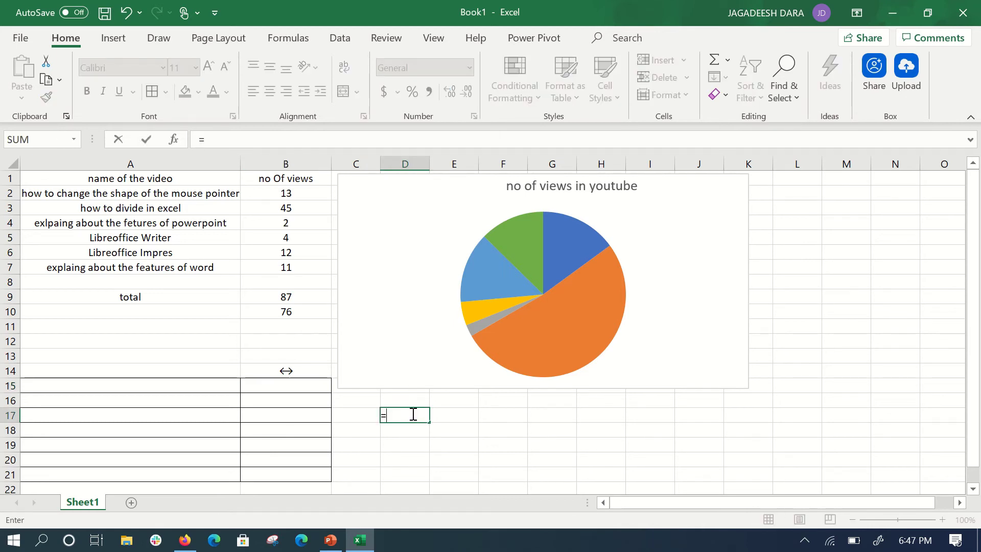
{"action": "left_click", "coordinate": [175, 145]}
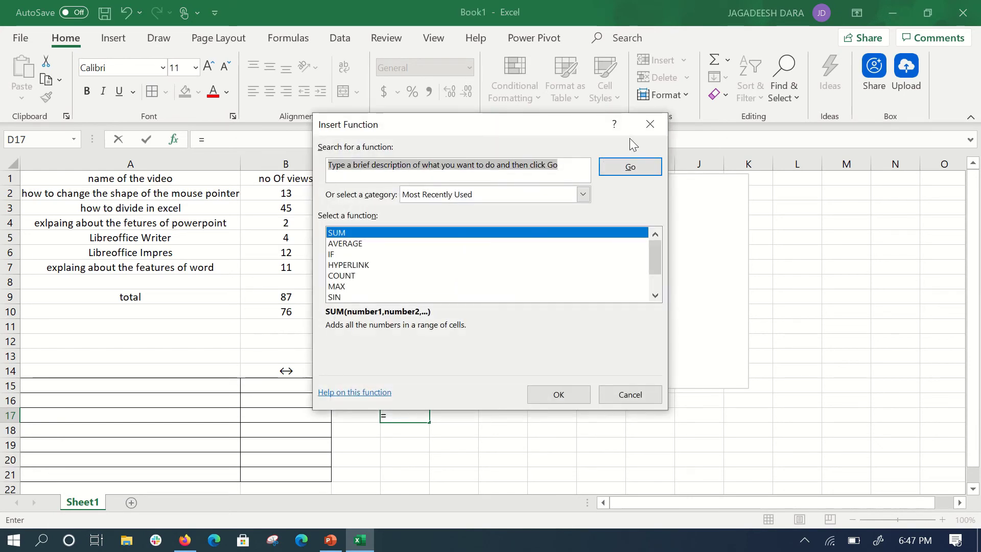
{"action": "left_click", "coordinate": [651, 120]}
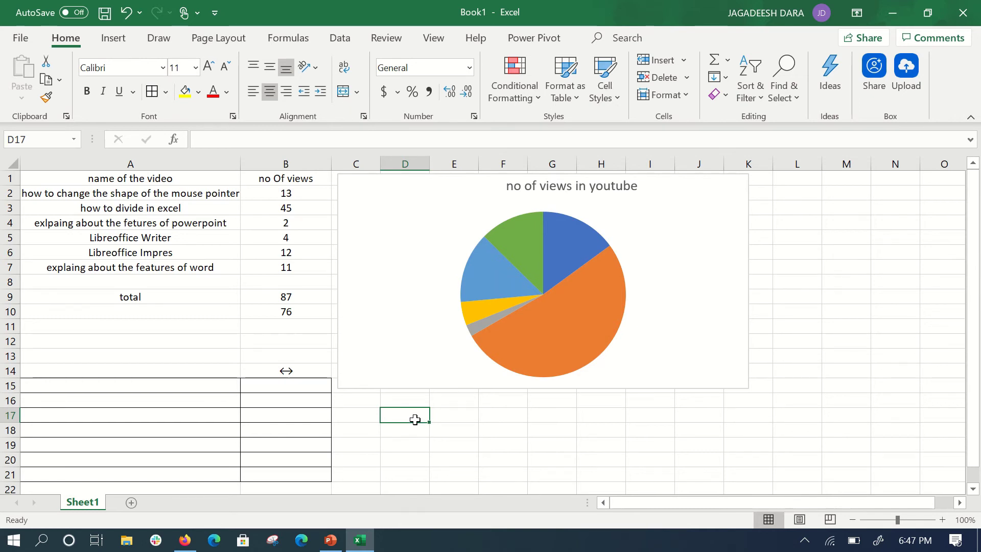
Enter "pls subscribe" in cell D17 and widen column D so that the text fits.
{"action": "type", "text": "a"}
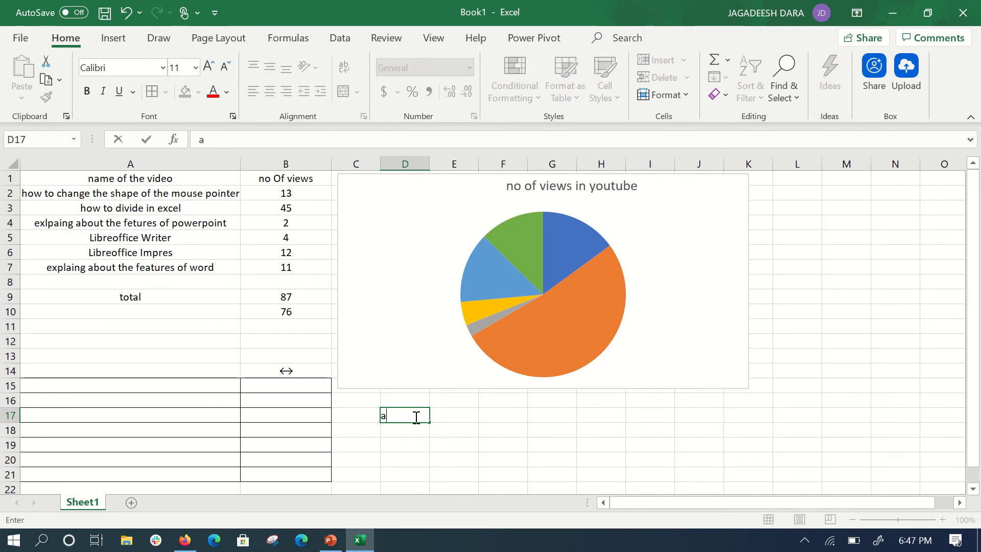
{"action": "type", "text": "we"}
{"action": "key", "text": "BackSpace"}
{"action": "key", "text": "BackSpace"}
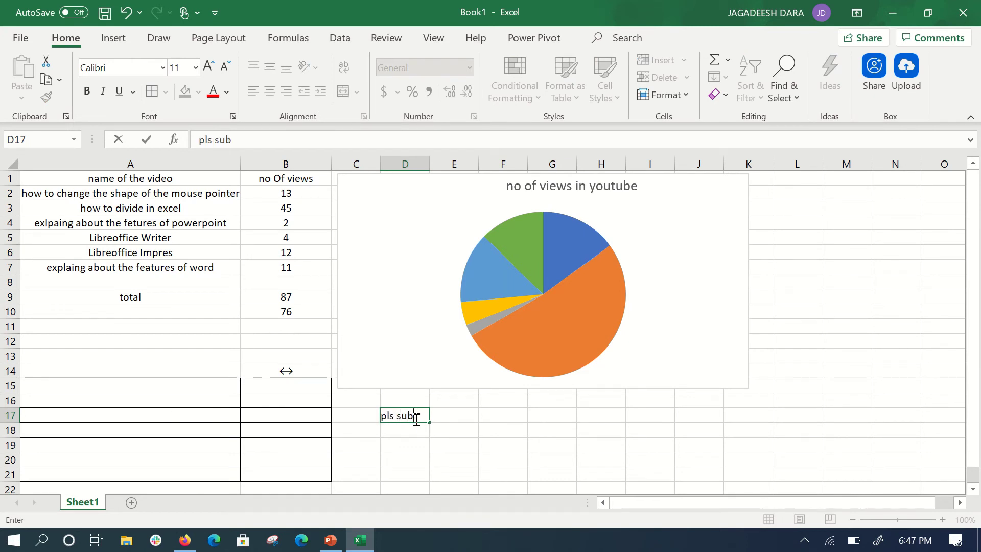
{"action": "type", "text": "ribe"}
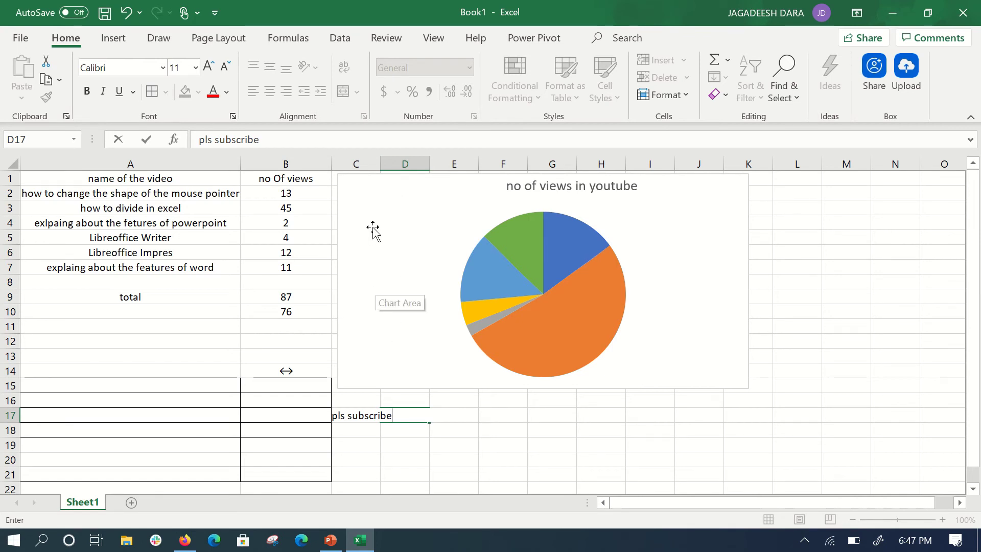
{"action": "left_click", "coordinate": [383, 429]}
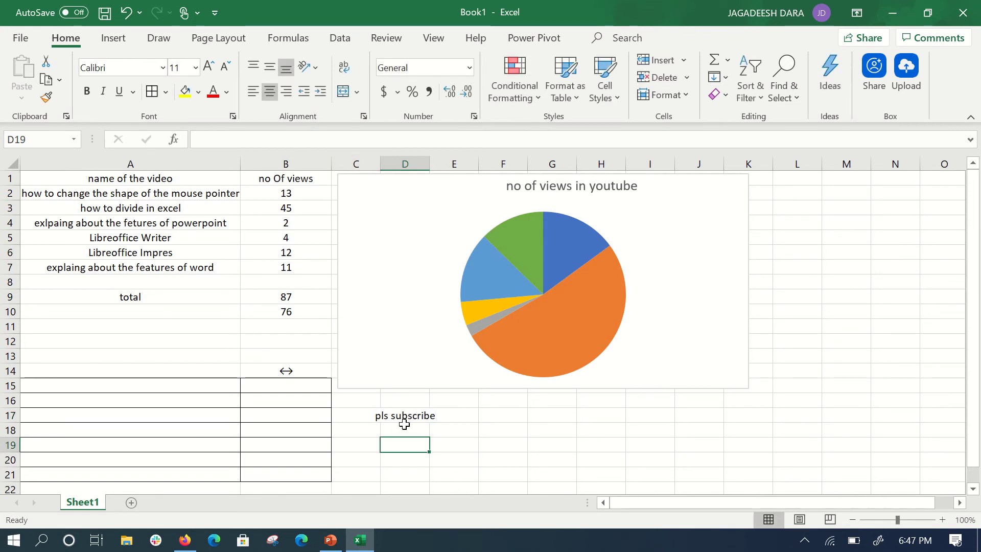
{"action": "left_click", "coordinate": [391, 415]}
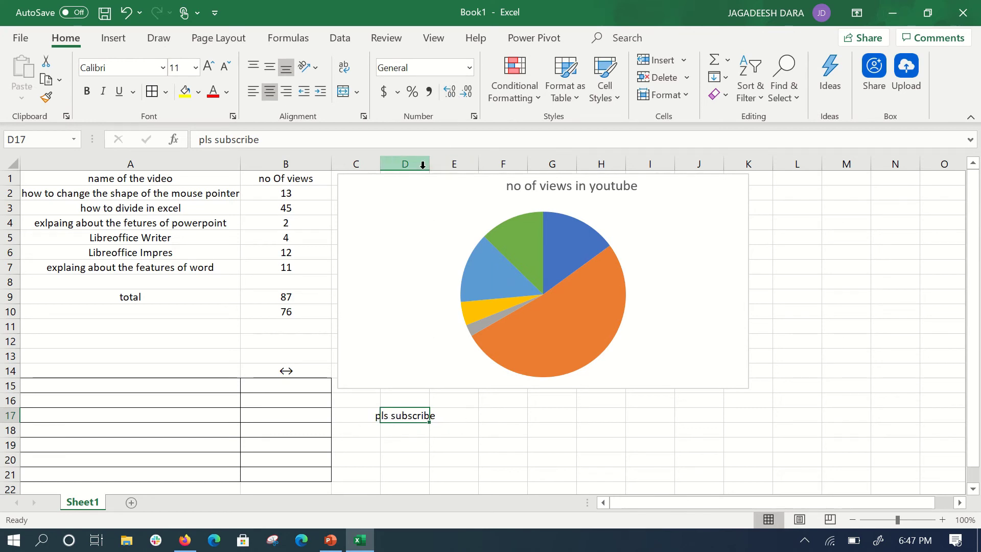
{"action": "left_click_drag", "start_coordinate": [429, 163], "coordinate": [464, 162]}
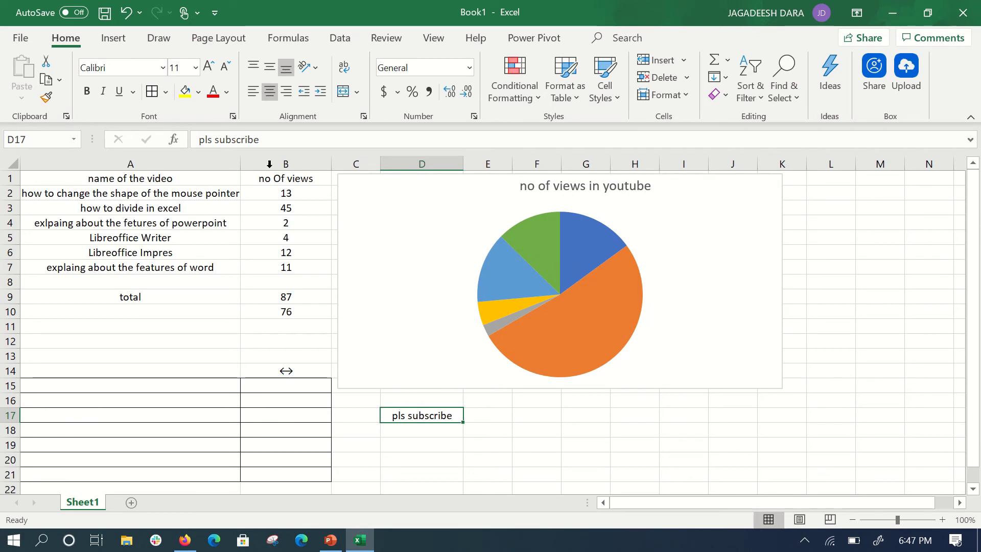
Change the font of the "pls subscribe" text in cell D17 to Arial Black.
{"action": "left_click_drag", "start_coordinate": [266, 145], "coordinate": [195, 143]}
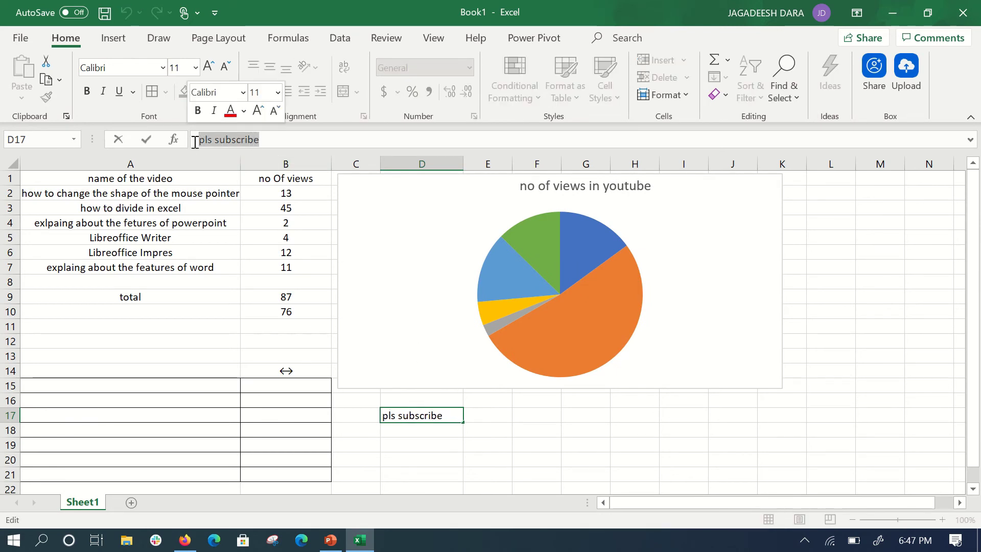
{"action": "left_click", "coordinate": [163, 68]}
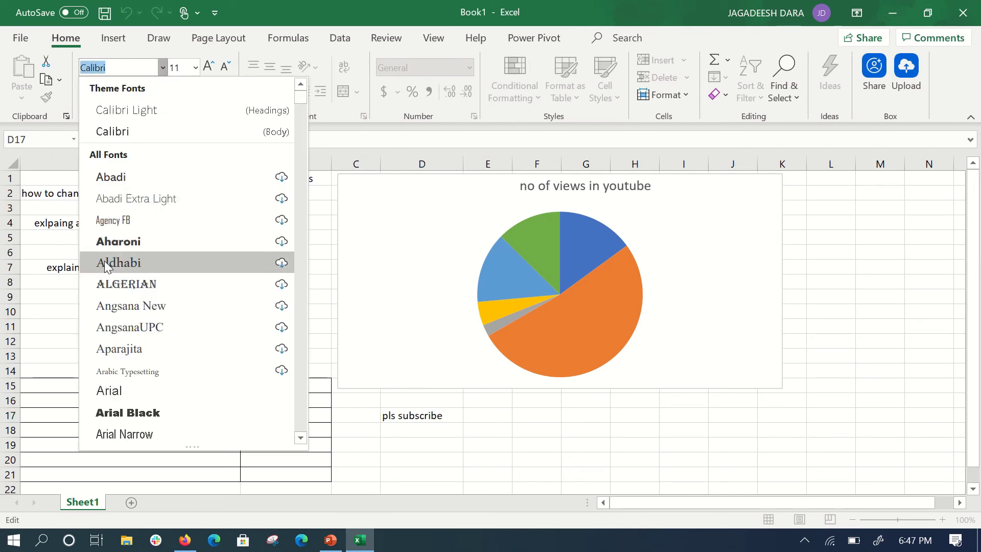
{"action": "scroll", "coordinate": [145, 309], "scroll_direction": "down", "scroll_amount": 13}
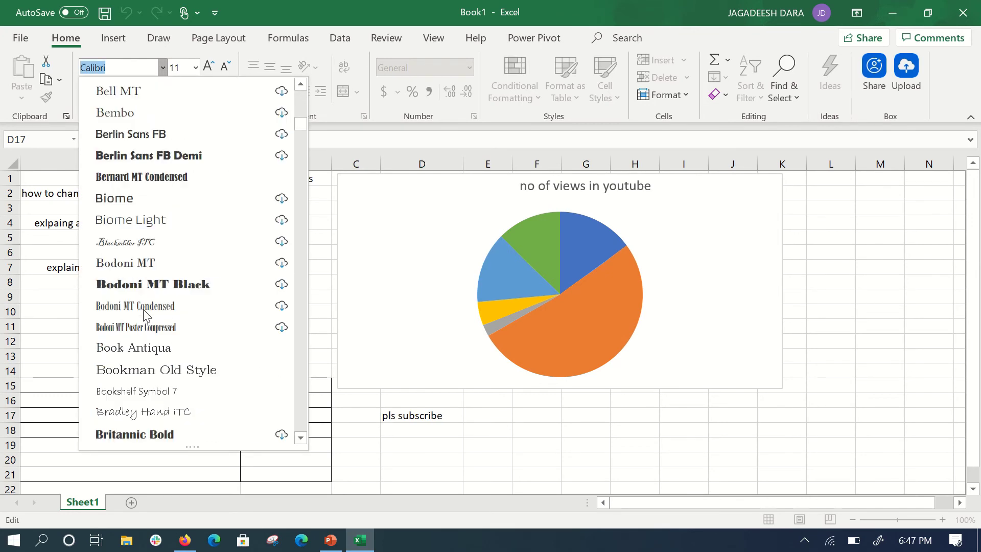
{"action": "scroll", "coordinate": [145, 314], "scroll_direction": "up", "scroll_amount": 4}
{"action": "scroll", "coordinate": [145, 314], "scroll_direction": "up", "scroll_amount": 6}
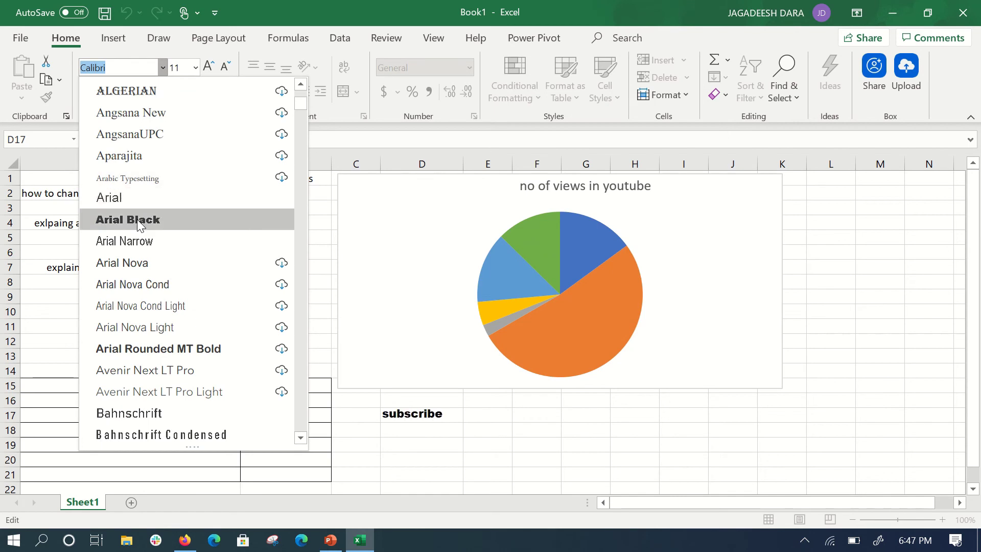
{"action": "left_click", "coordinate": [137, 219]}
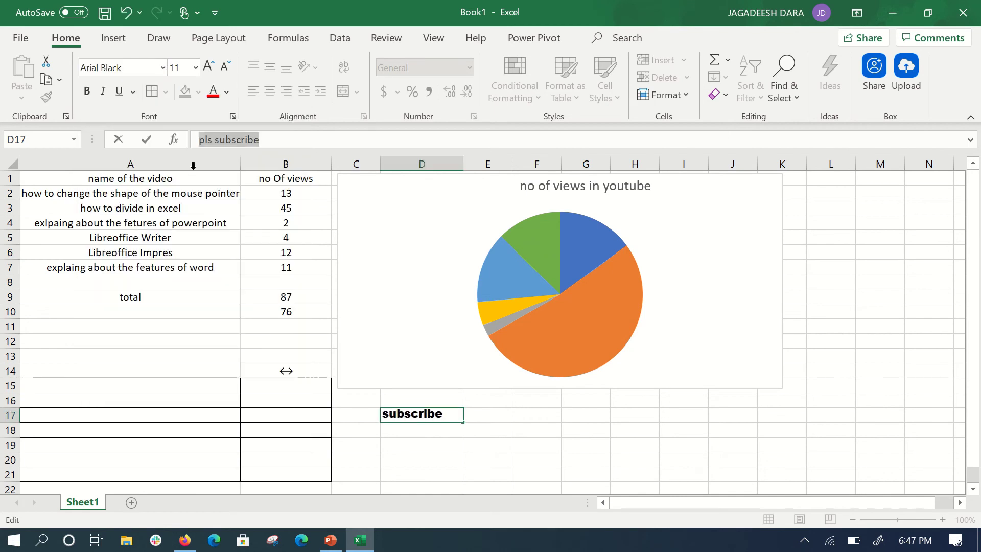
Set the font size of the "pls subscribe" text in D17 to 36 and confirm the cell edit.
{"action": "left_click", "coordinate": [195, 68]}
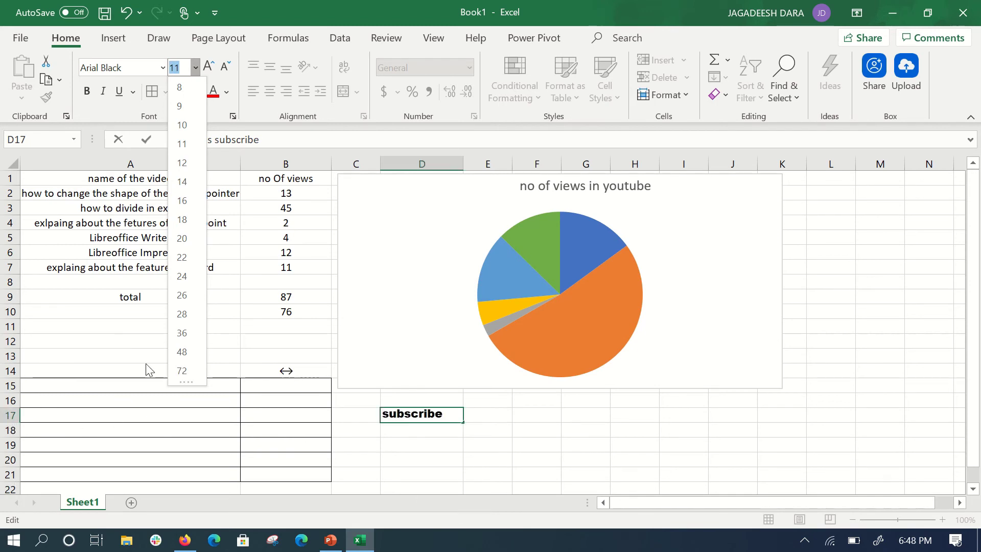
{"action": "left_click", "coordinate": [180, 333]}
{"action": "scroll", "coordinate": [230, 350], "scroll_direction": "down", "scroll_amount": 10}
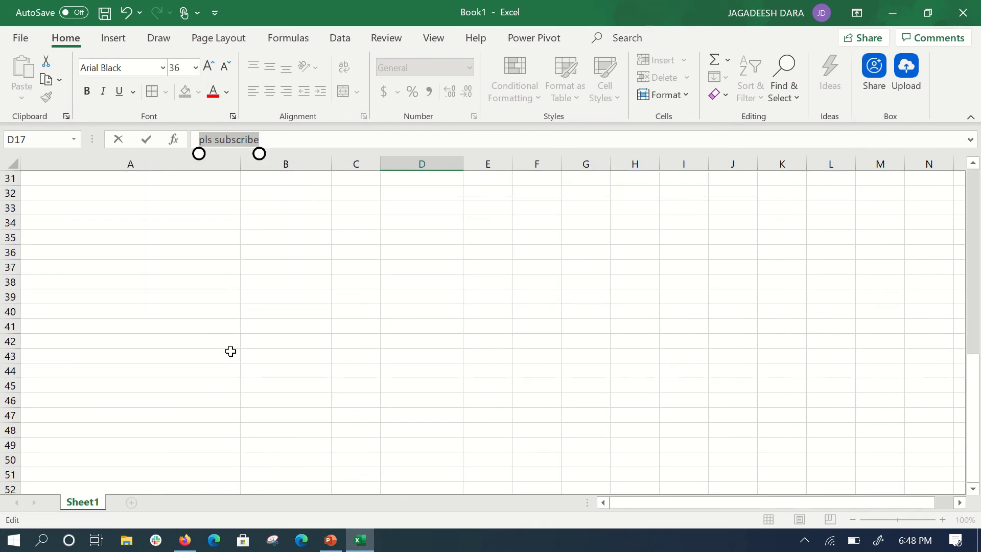
{"action": "scroll", "coordinate": [230, 351], "scroll_direction": "up", "scroll_amount": 10}
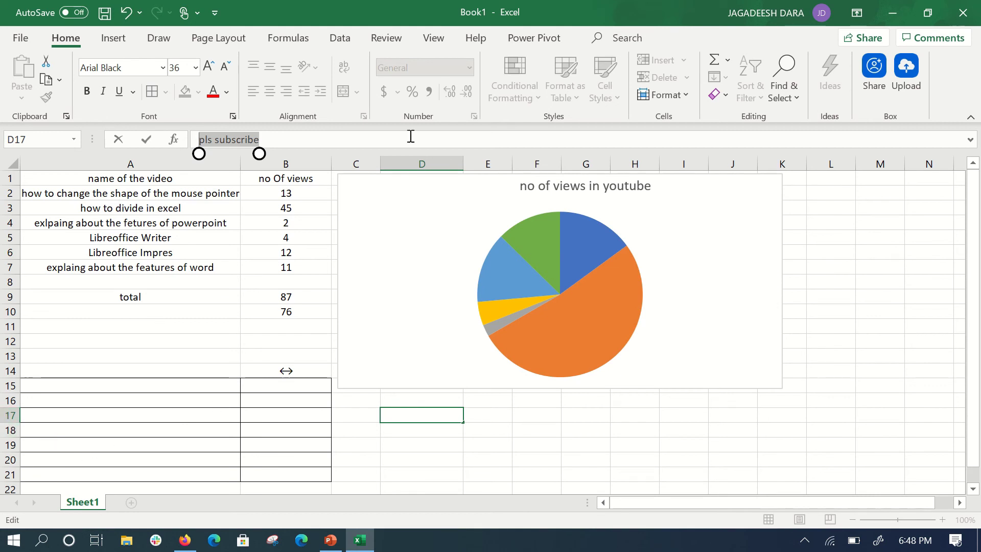
{"action": "left_click", "coordinate": [633, 447]}
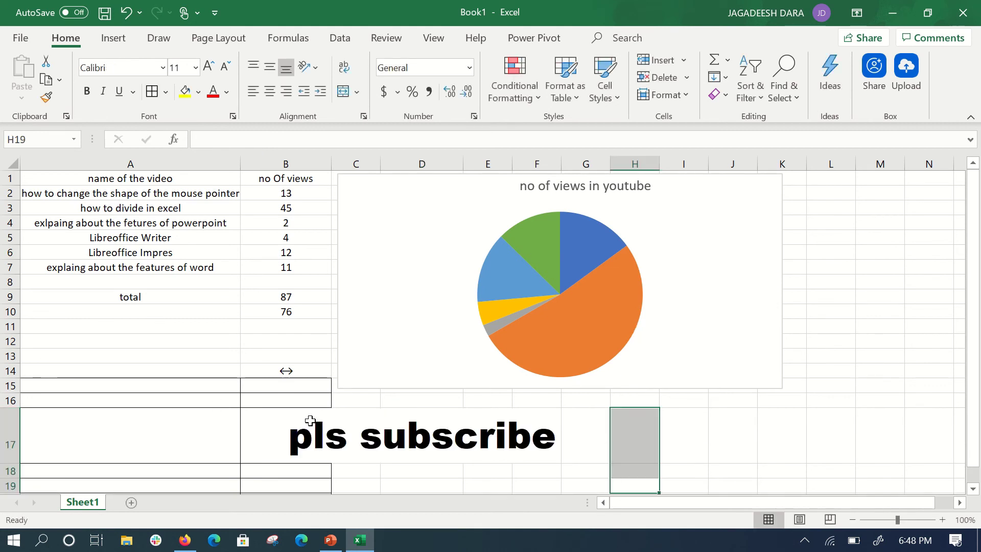
{"action": "scroll", "coordinate": [237, 386], "scroll_direction": "down", "scroll_amount": 3}
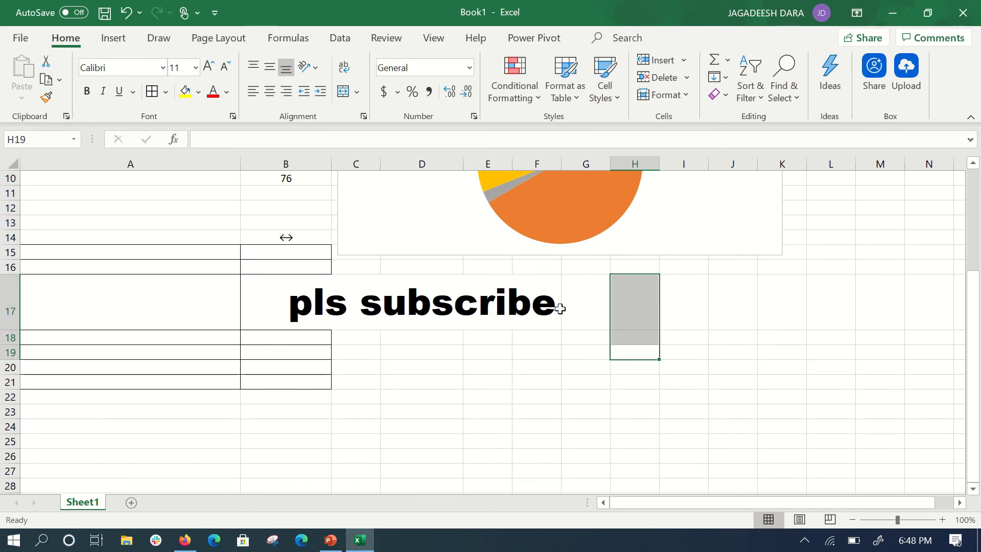
{"action": "scroll", "coordinate": [561, 308], "scroll_direction": "up", "scroll_amount": 3}
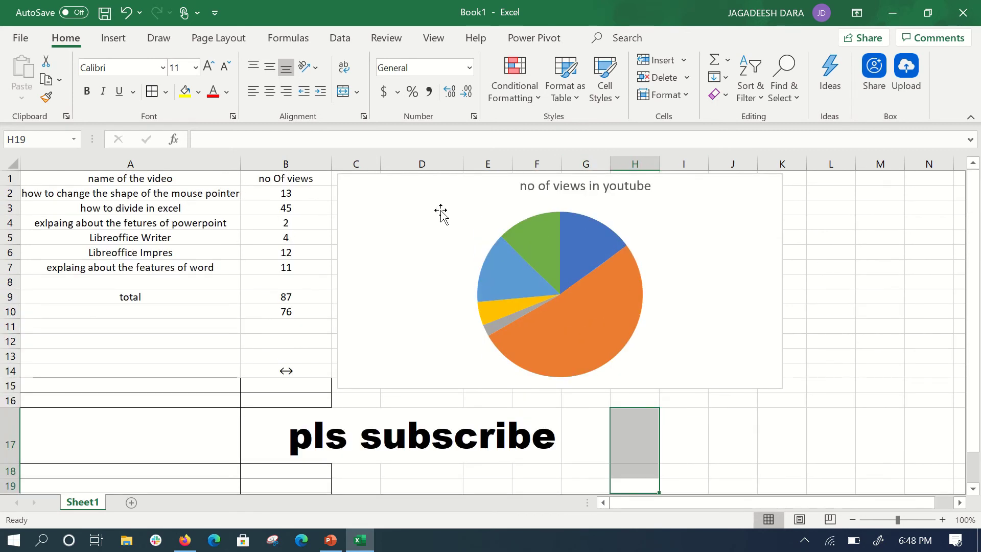